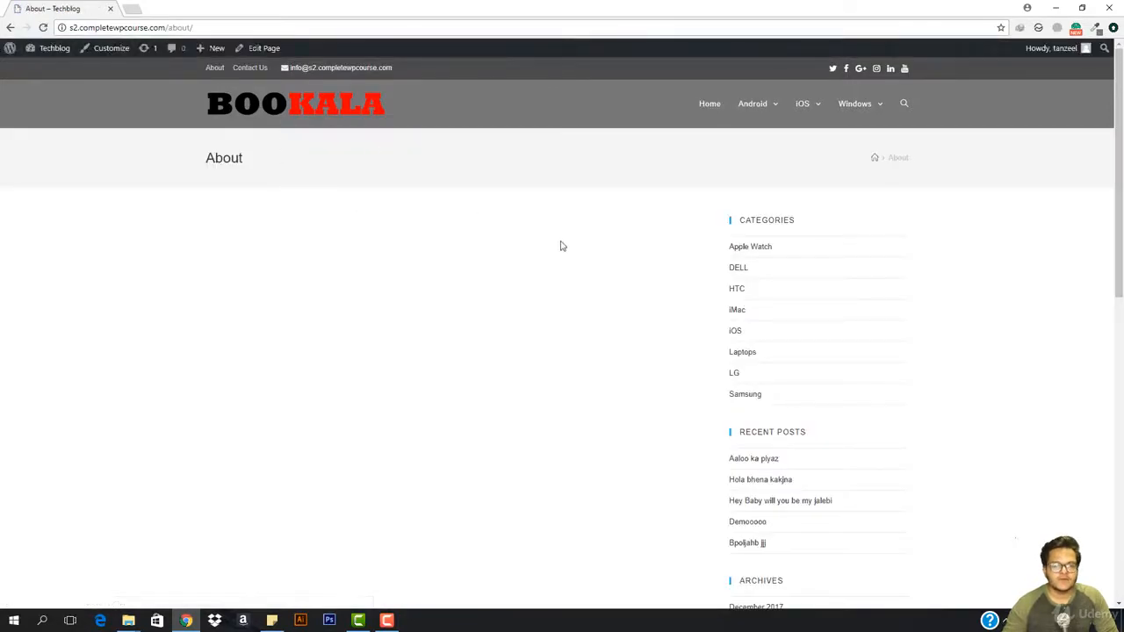
Step: Open the About page for editing and set its OceanWP Content Layout to 100% Full Width
scroll(562, 245, down, 8)
scroll(569, 255, up, 5)
scroll(569, 255, up, 4)
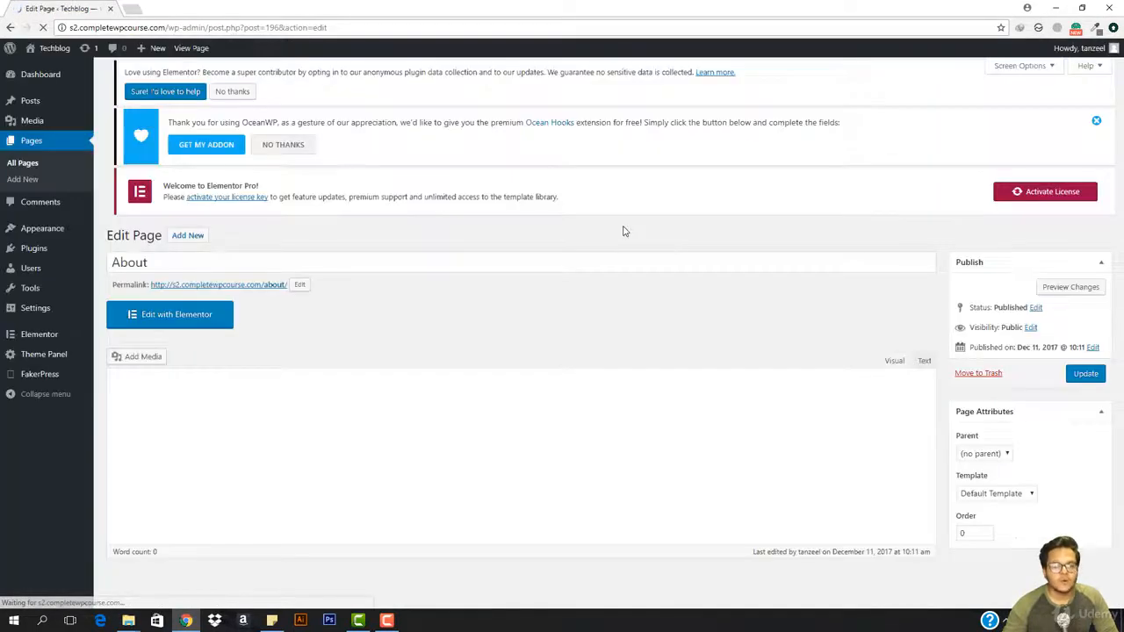
scroll(726, 264, down, 2)
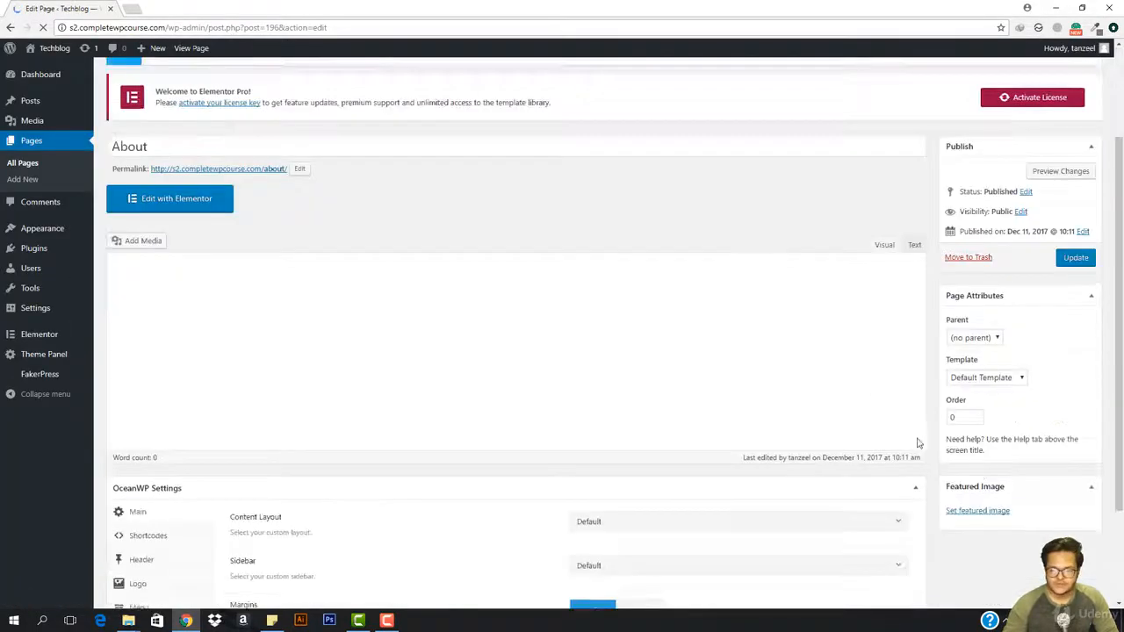
scroll(563, 413, down, 2)
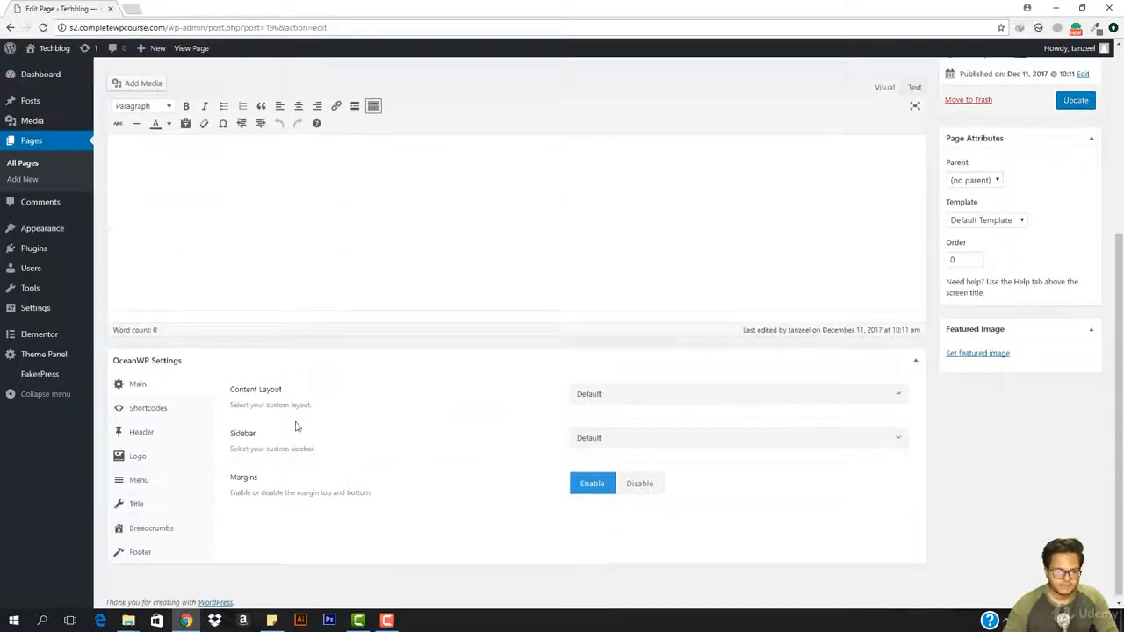
click(705, 402)
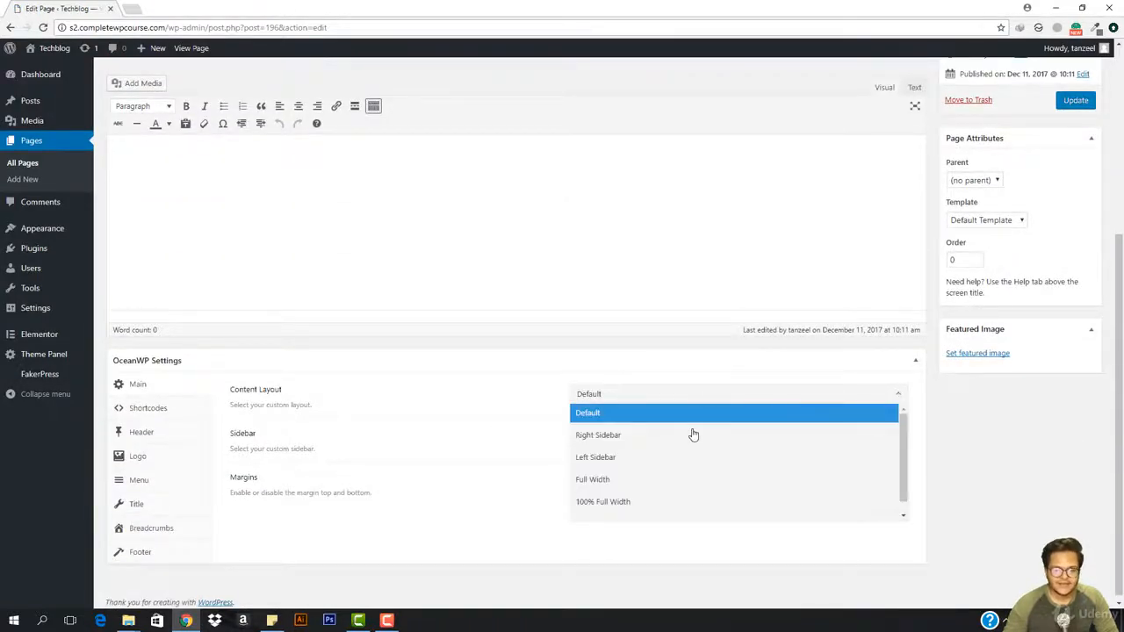
click(673, 501)
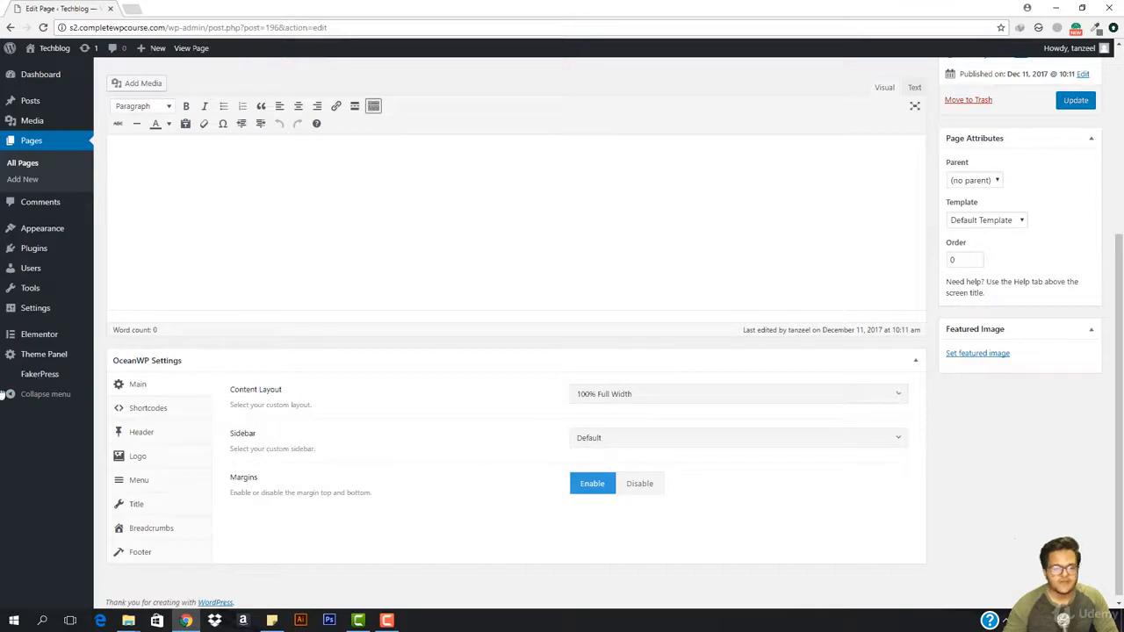
Step: Disable the display of the page title and the page margins in the OceanWP settings
click(158, 503)
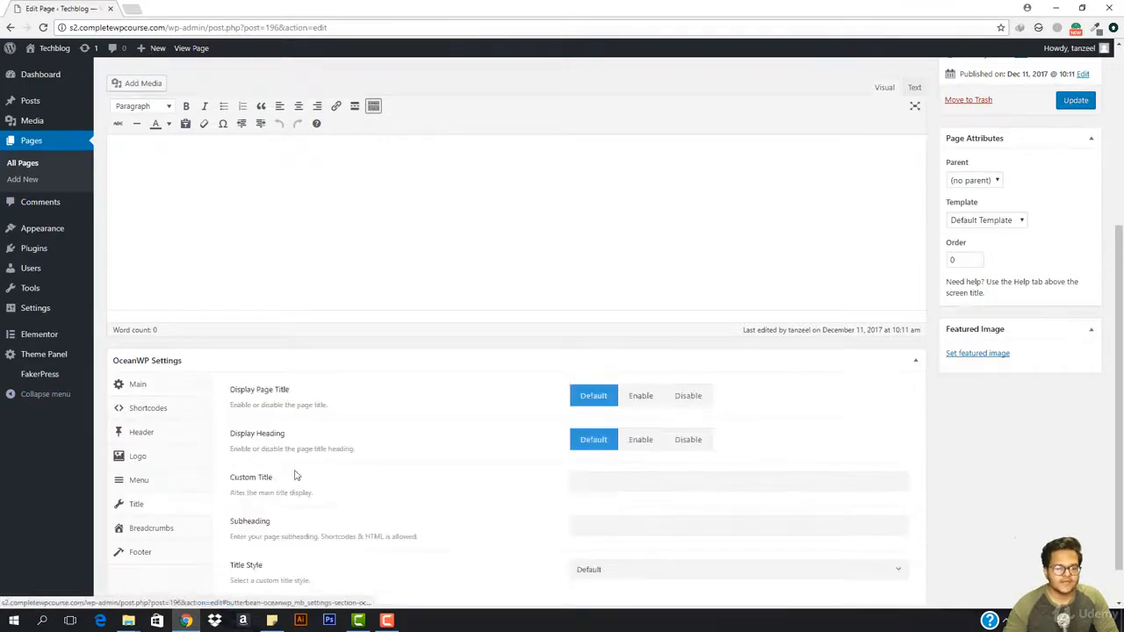
click(690, 397)
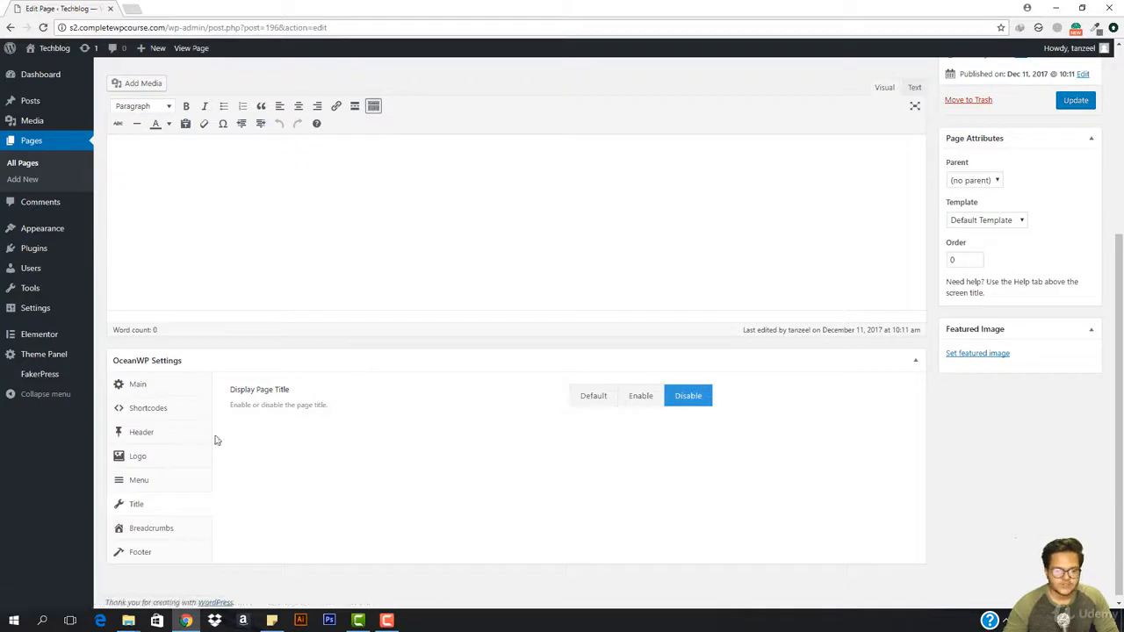
click(136, 391)
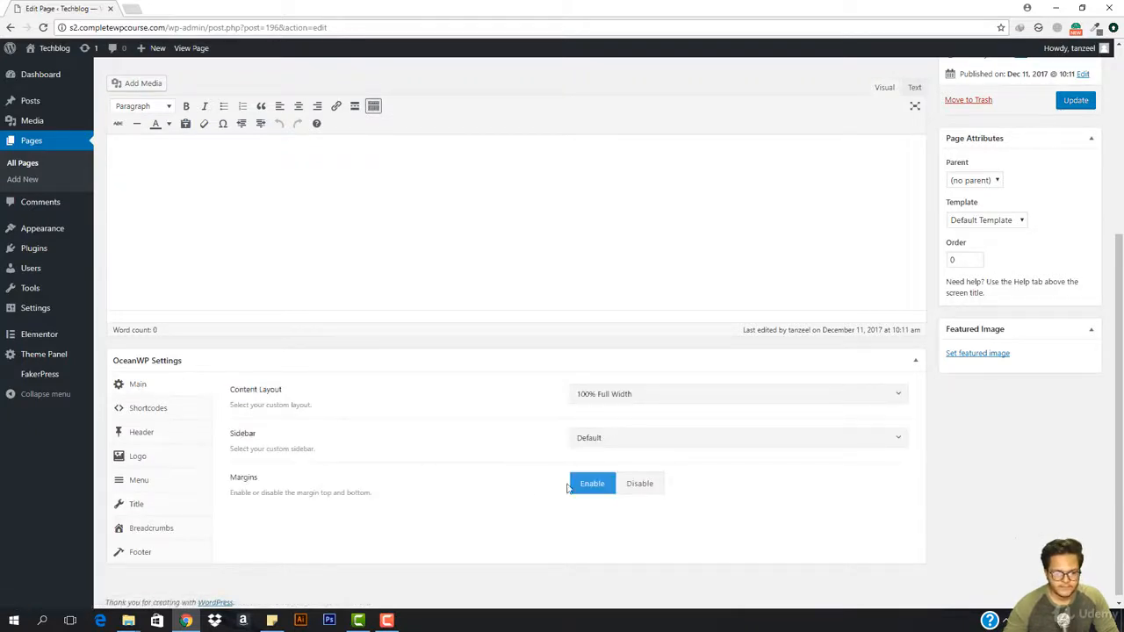
click(650, 487)
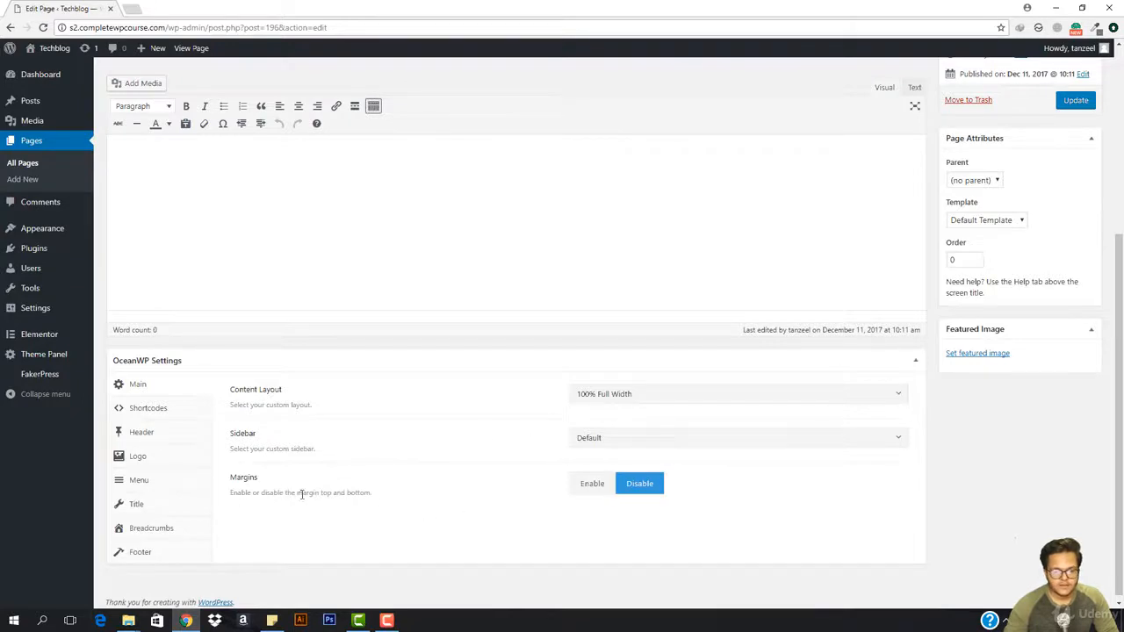
Step: Update the About page and view it on the live site
click(1075, 100)
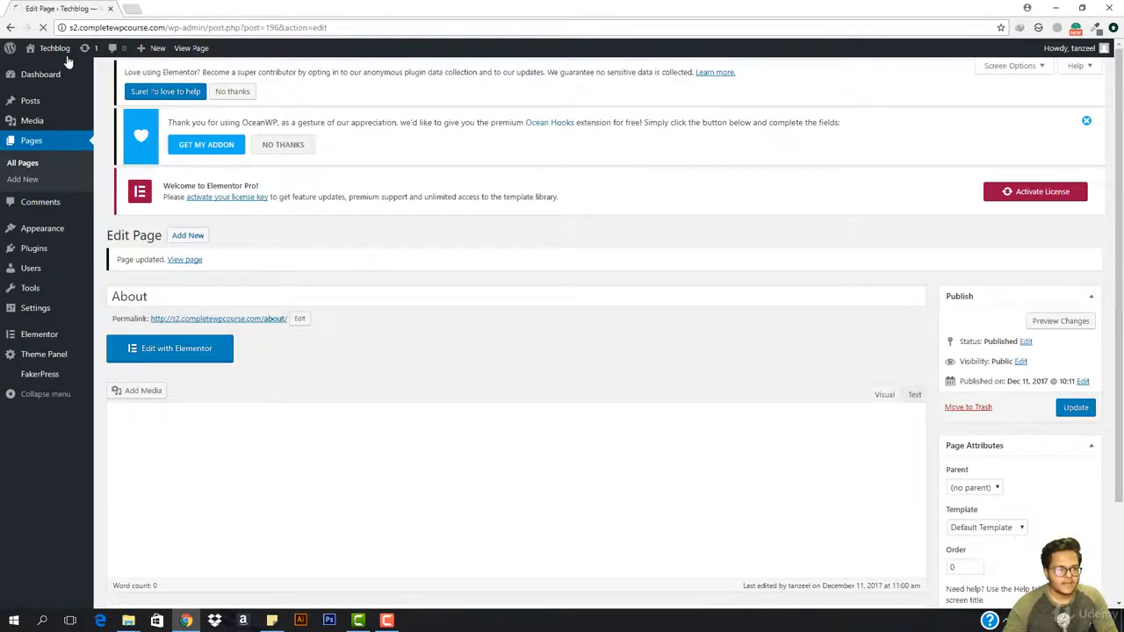
mouse_move(46, 53)
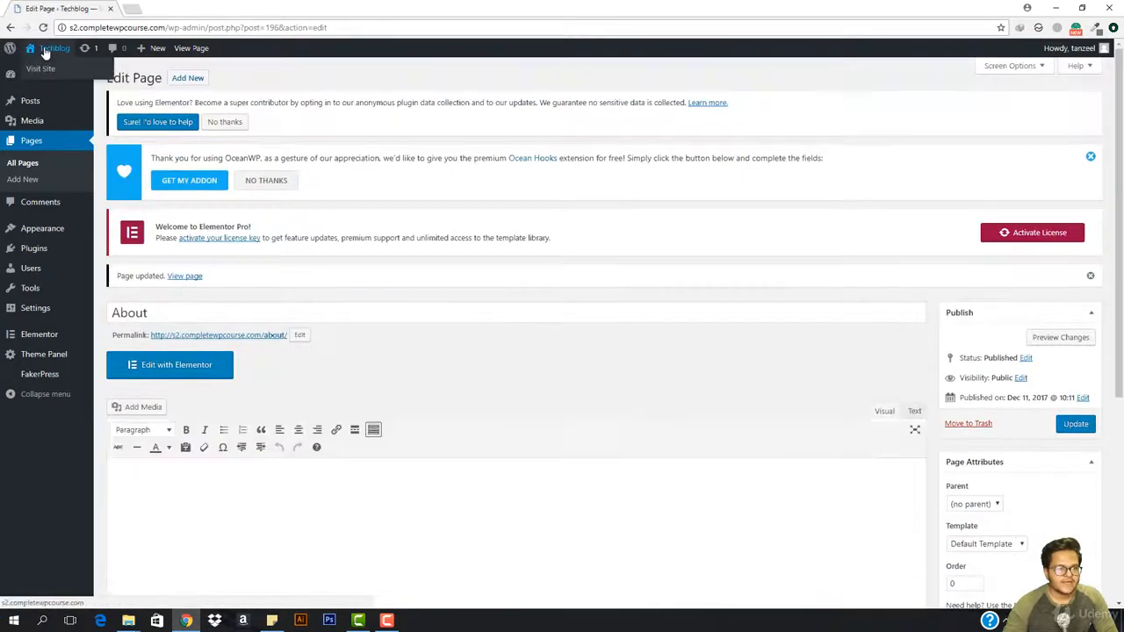
click(189, 277)
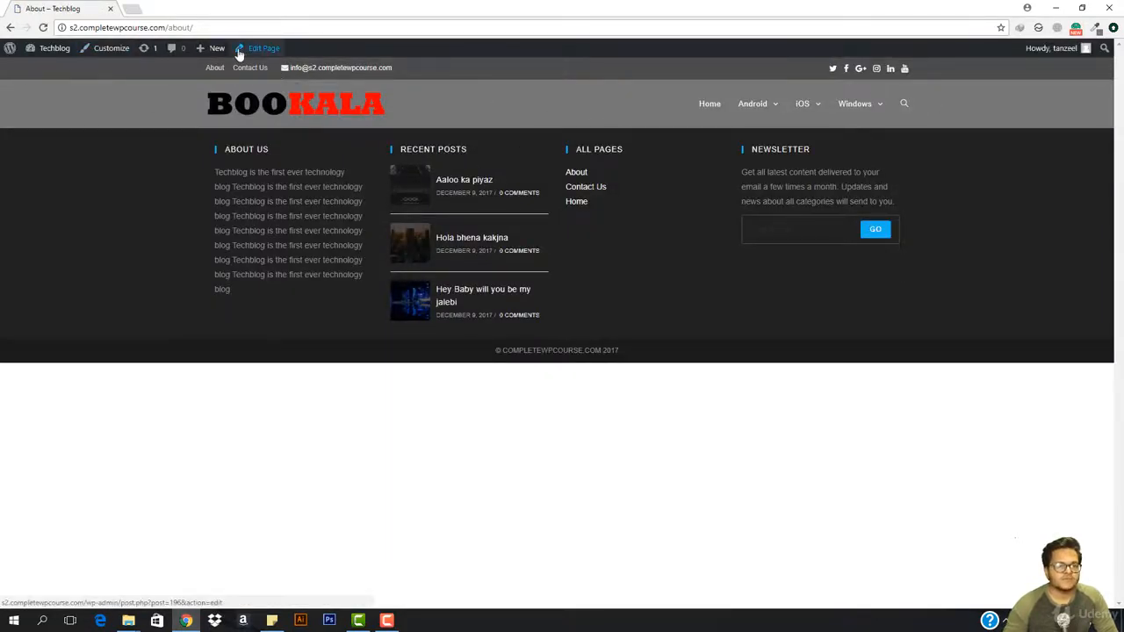
Step: Open the About page in the Elementor editor and bring up its library of predesigned templates
click(280, 56)
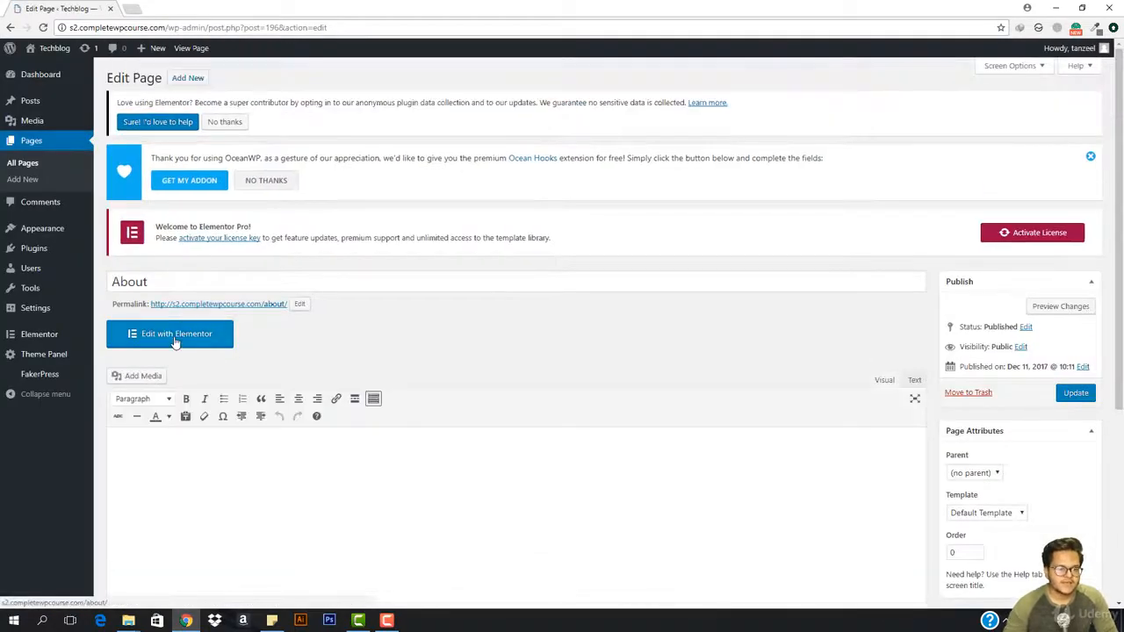
click(174, 339)
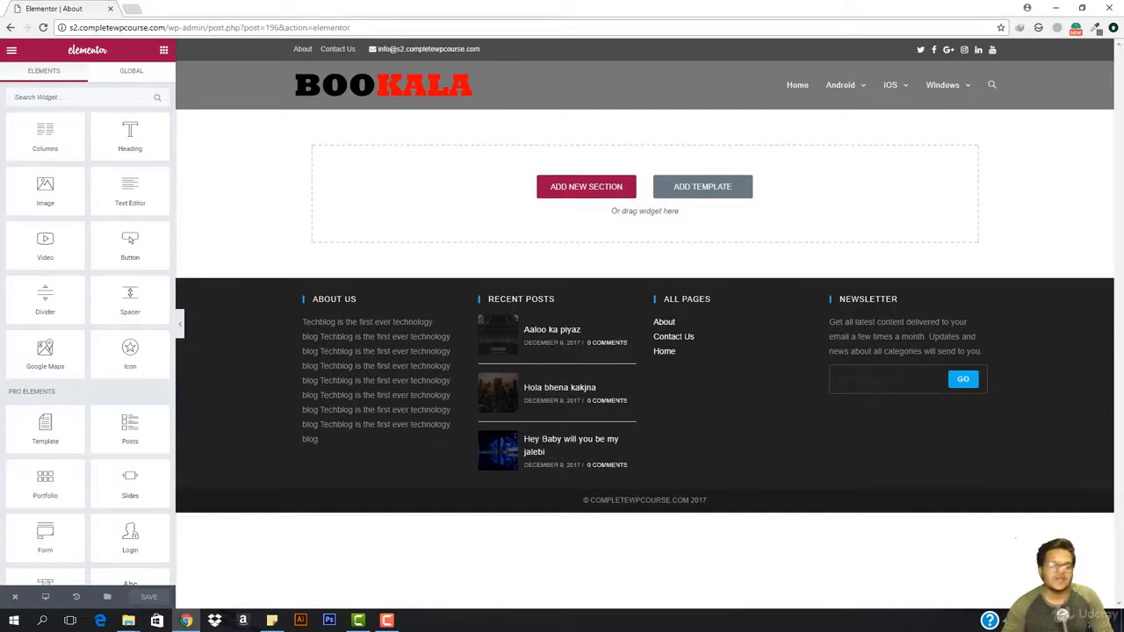
click(711, 189)
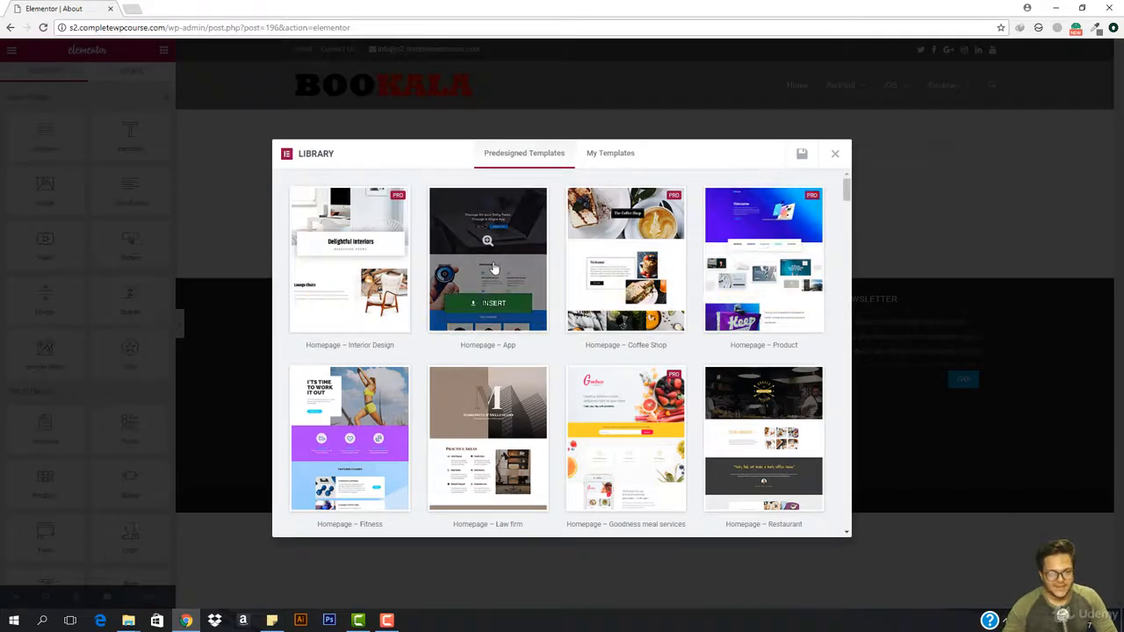
Step: Browse the predesigned homepage, About and landing page templates for a layout suited to the About page
mouse_move(486, 260)
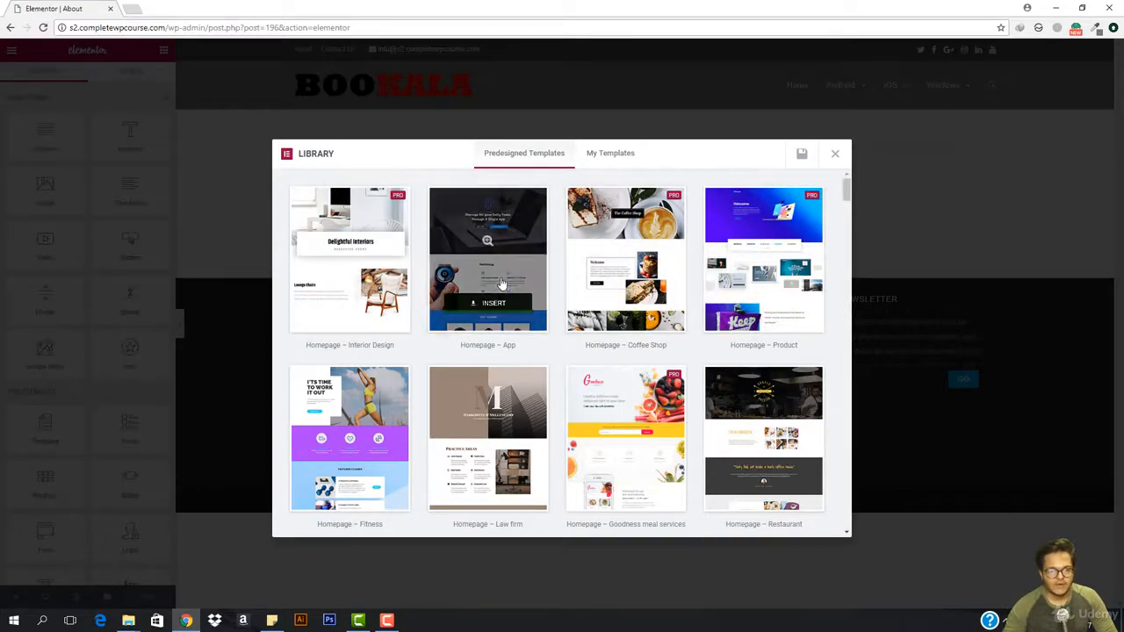
scroll(488, 351, down, 2)
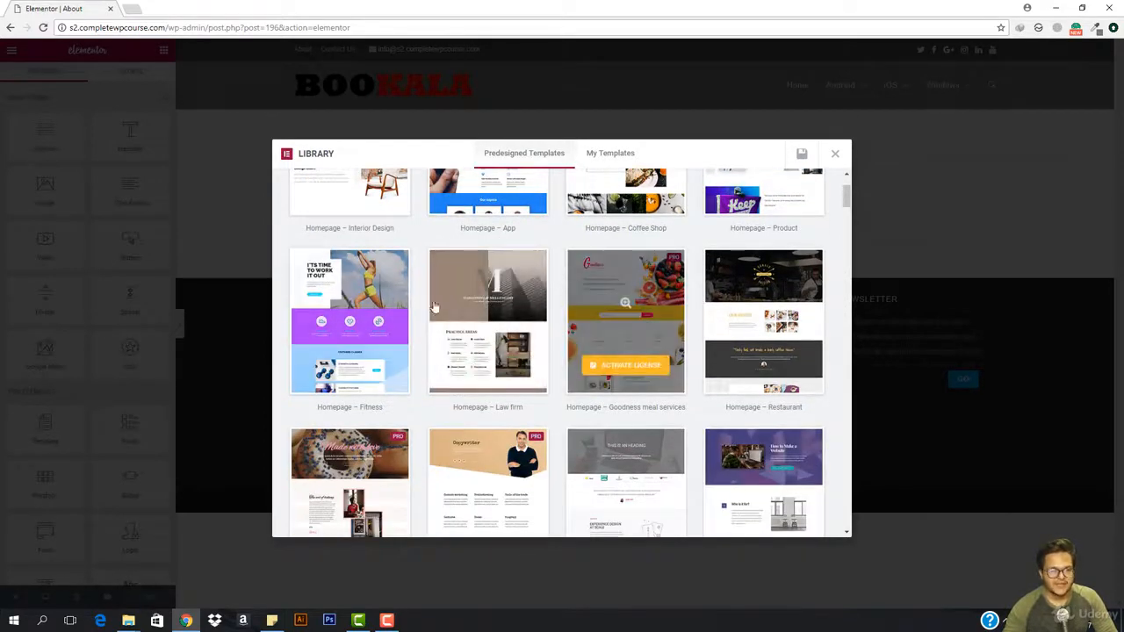
scroll(757, 307, down, 1)
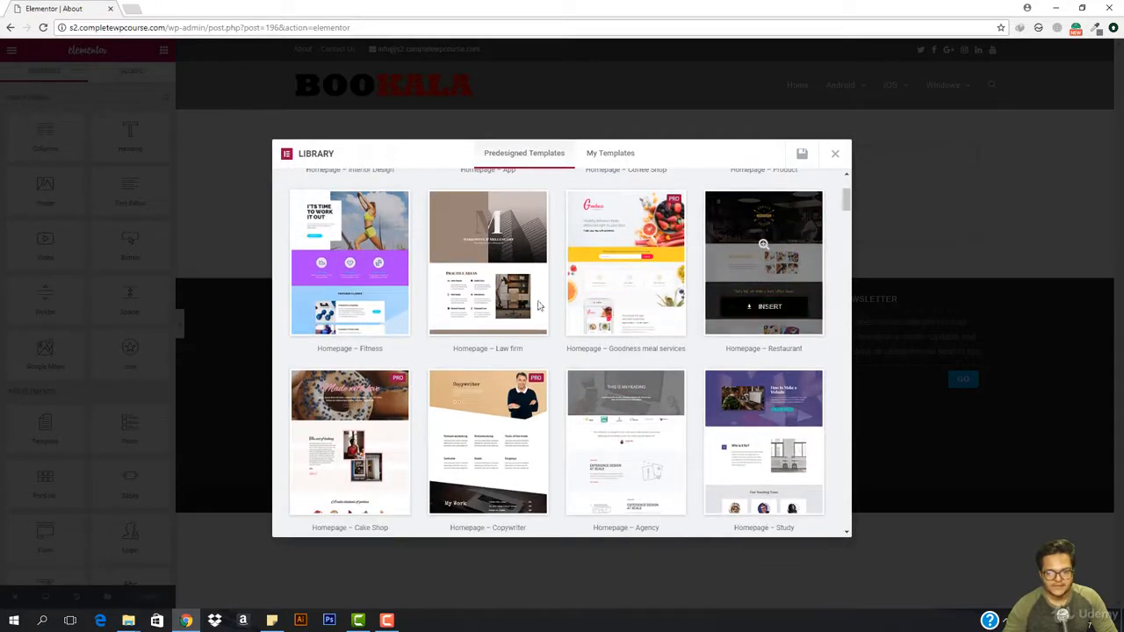
scroll(762, 281, down, 1)
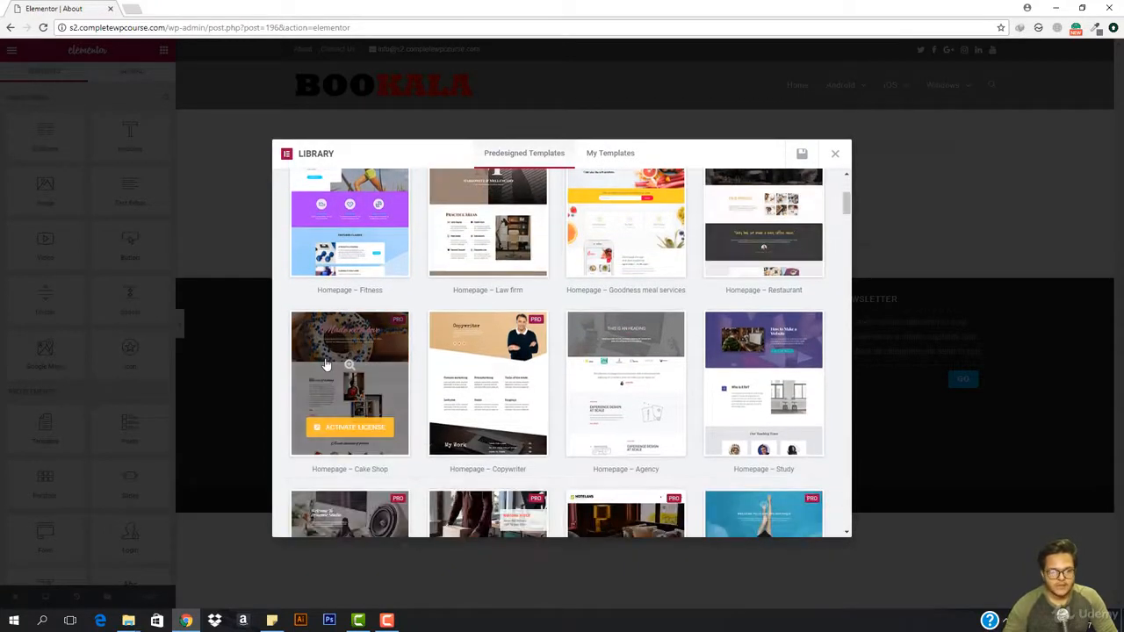
scroll(709, 369, down, 4)
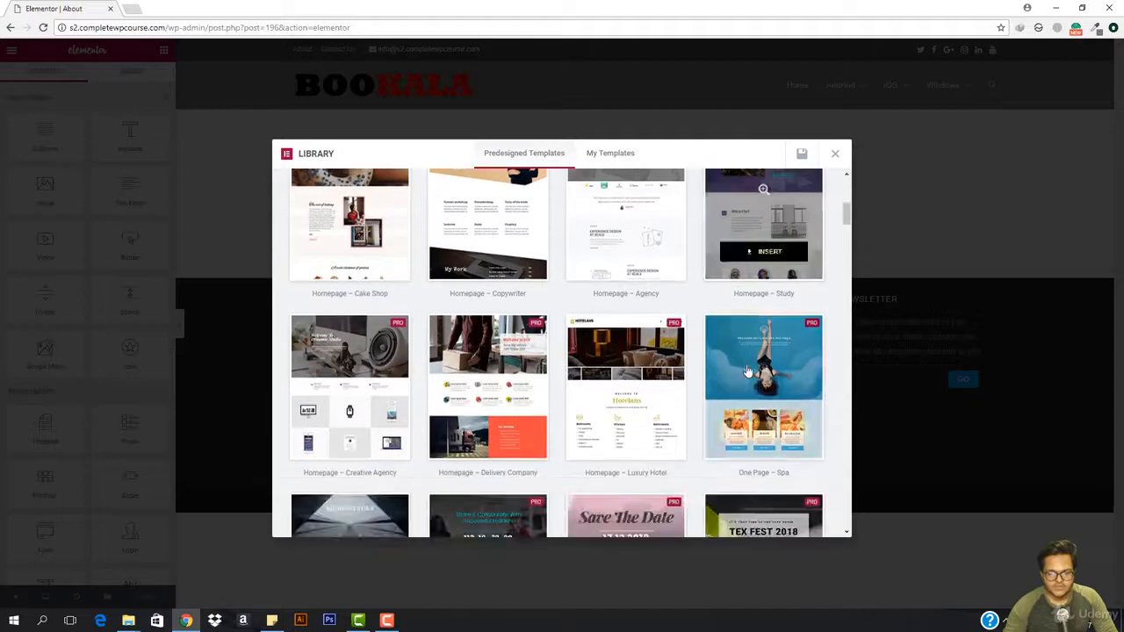
scroll(501, 342, down, 2)
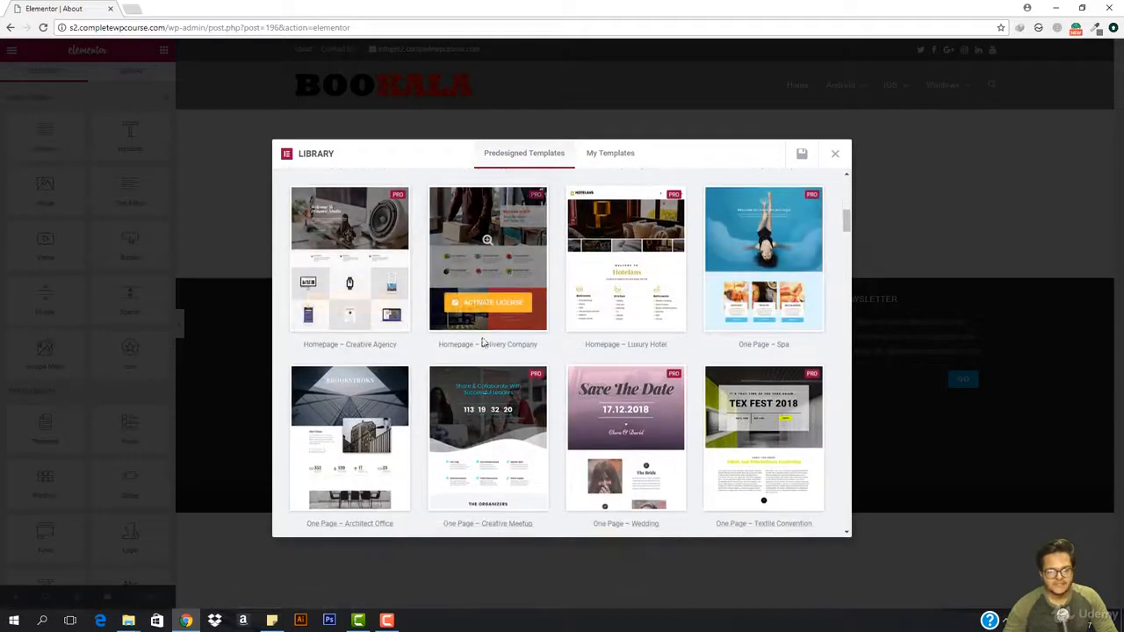
scroll(506, 363, down, 1)
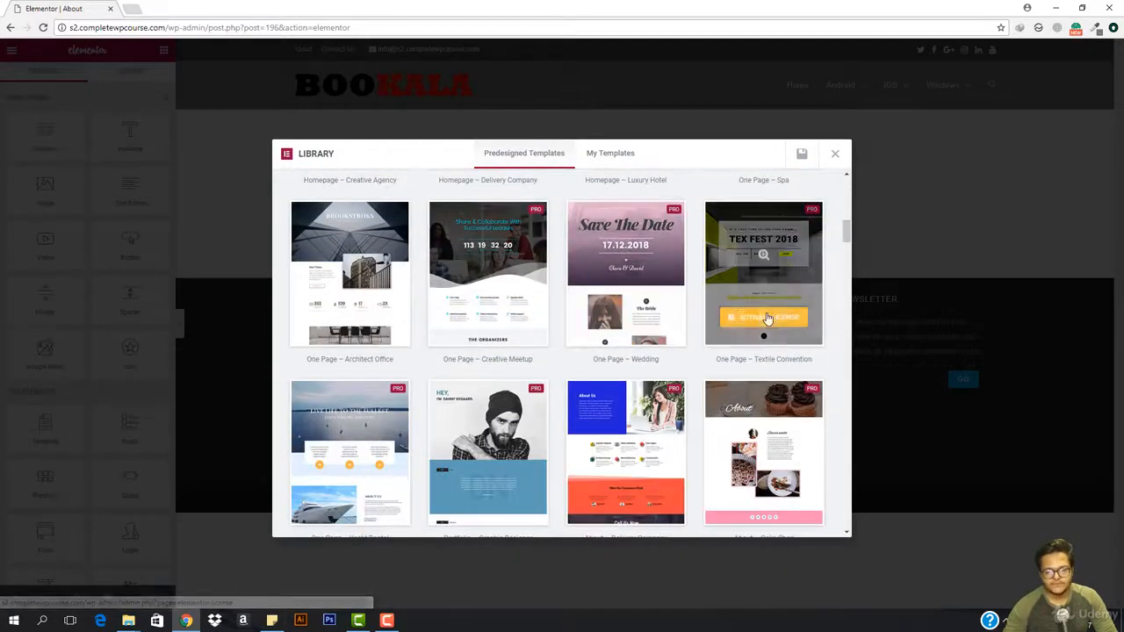
scroll(747, 325, down, 2)
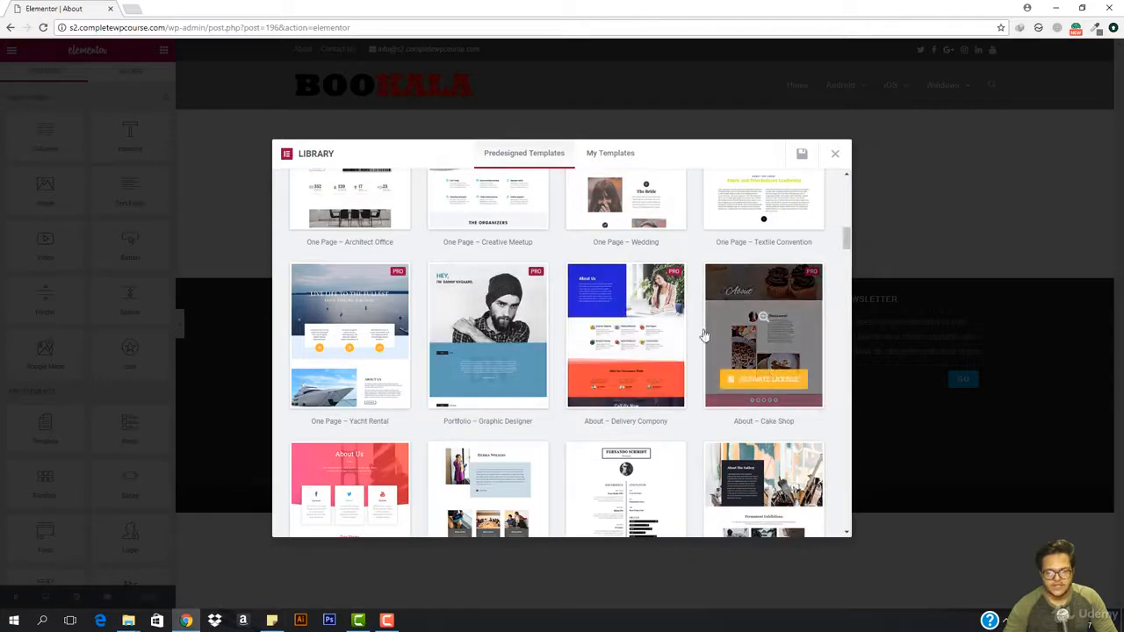
scroll(387, 351, down, 3)
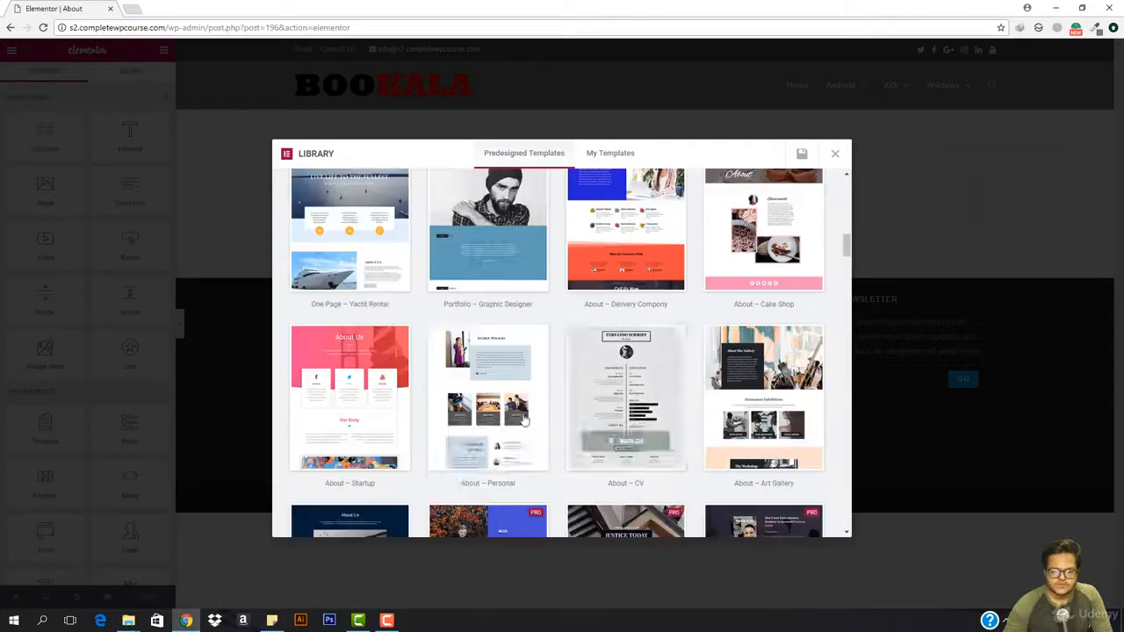
scroll(394, 374, down, 3)
scroll(402, 368, down, 2)
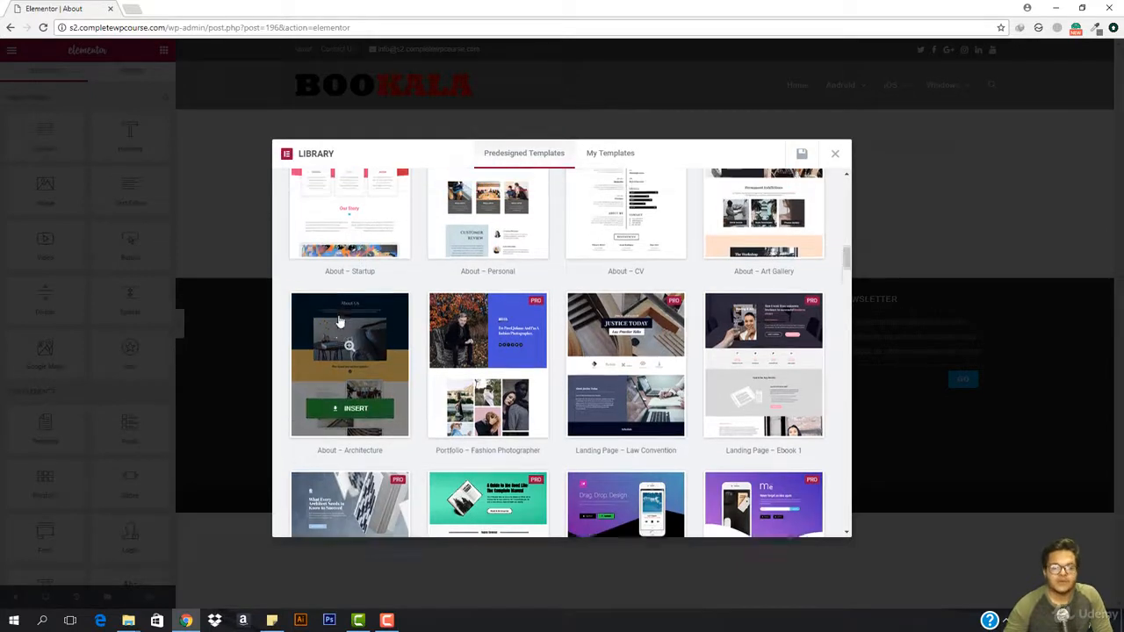
scroll(342, 303, up, 2)
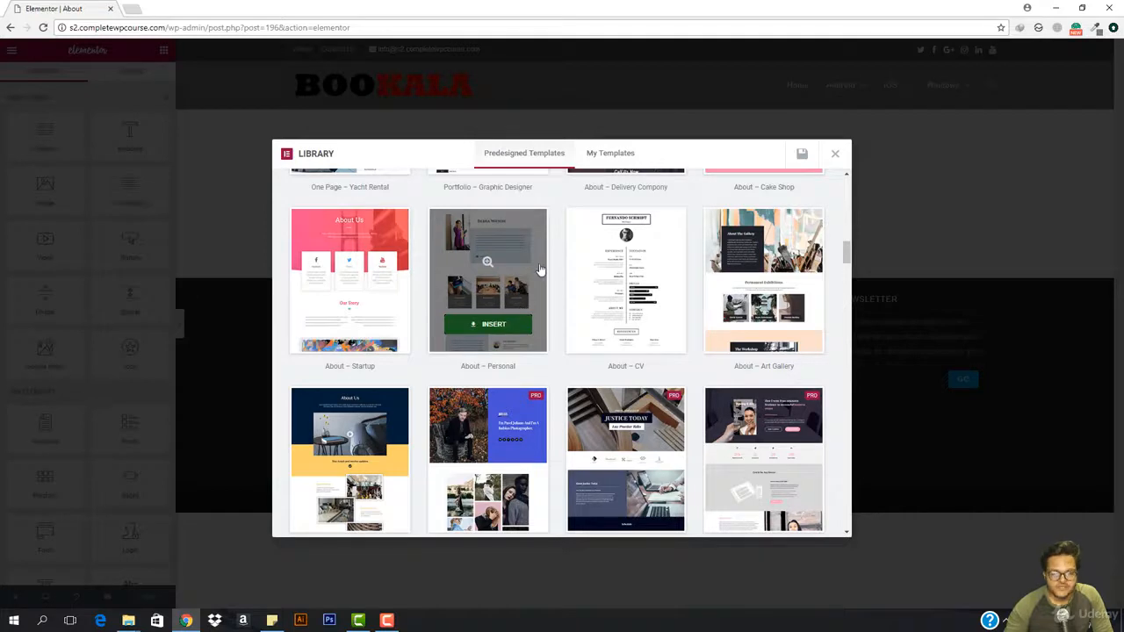
scroll(736, 321, down, 1)
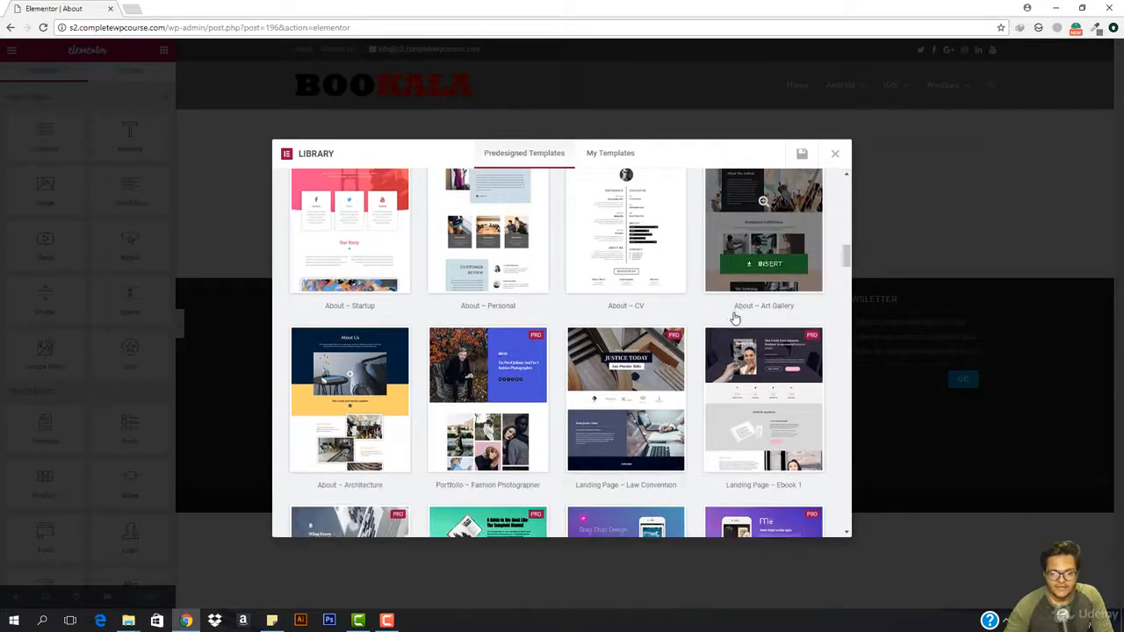
scroll(735, 318, down, 1)
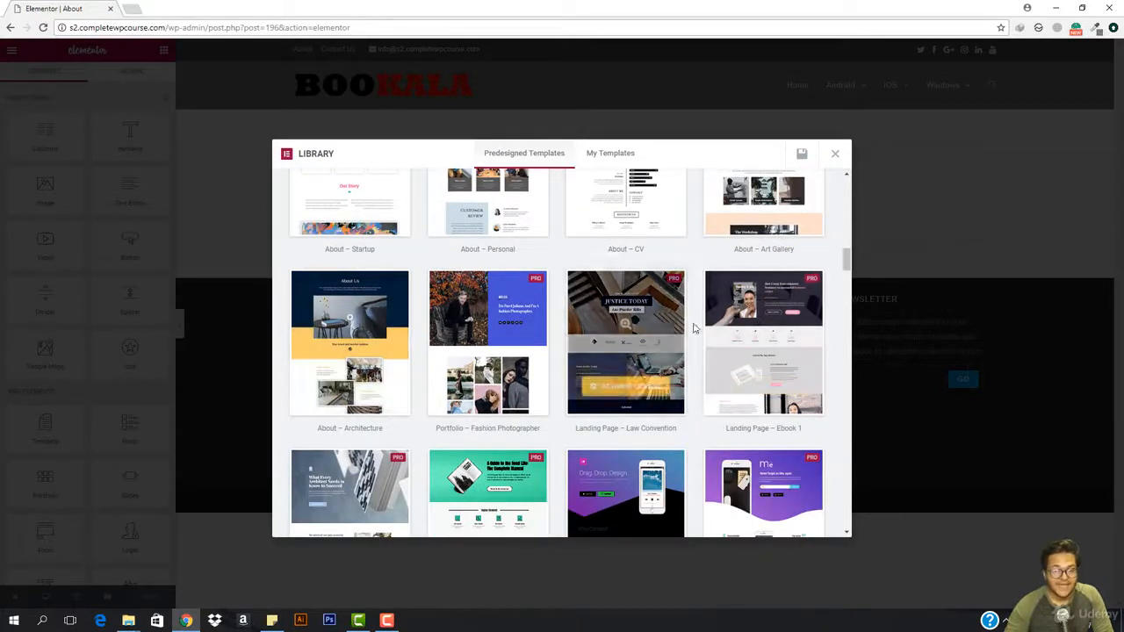
scroll(781, 323, down, 2)
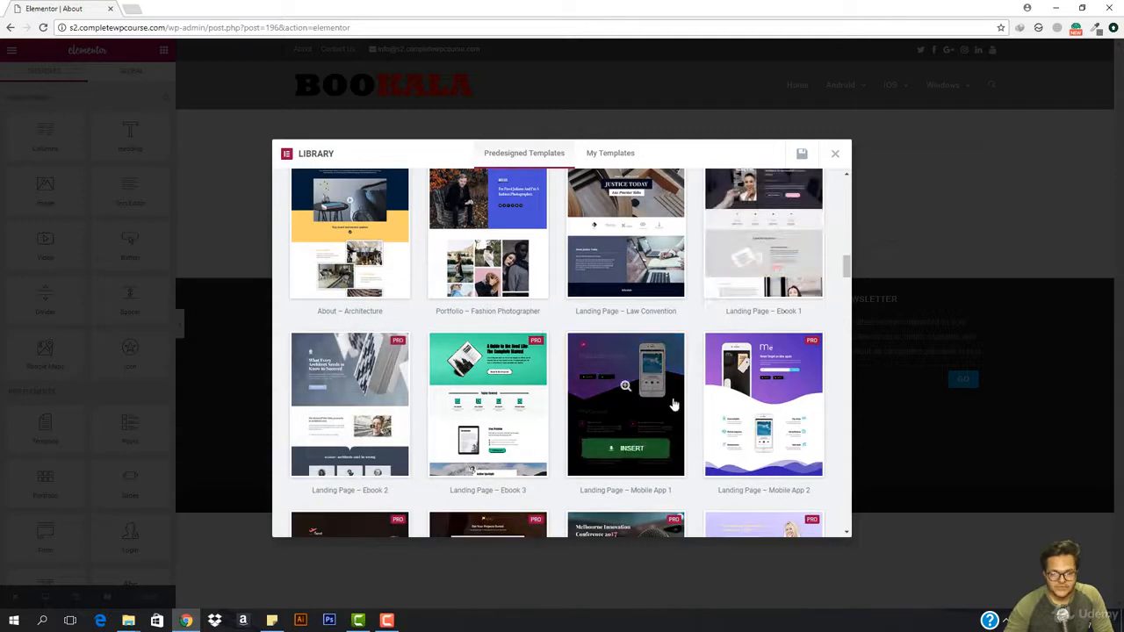
scroll(653, 387, down, 1)
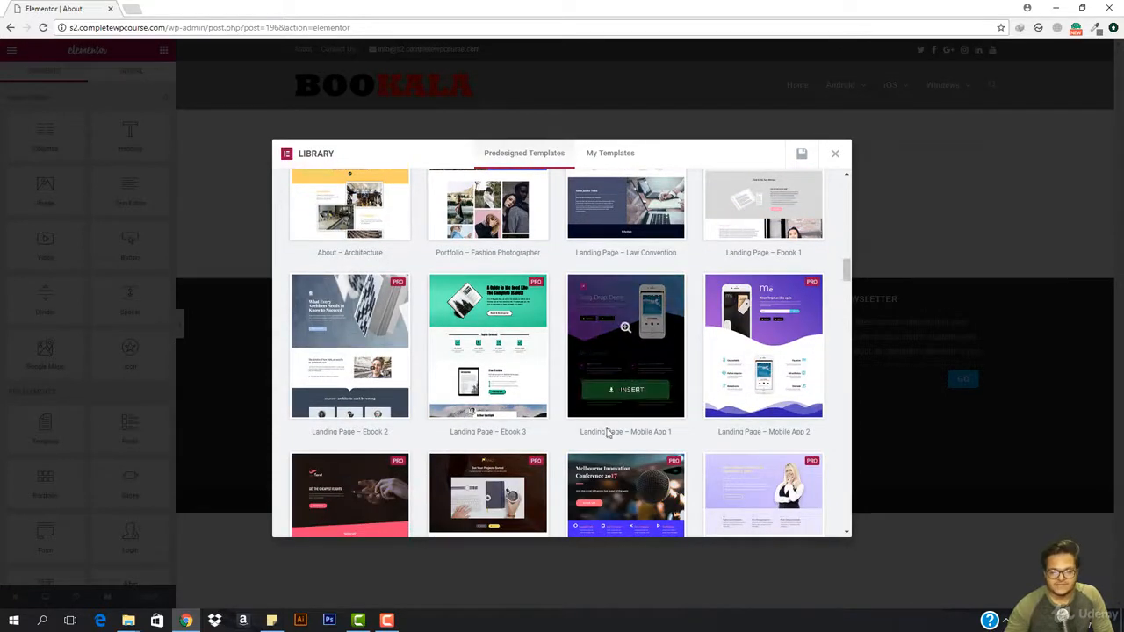
scroll(627, 432, down, 2)
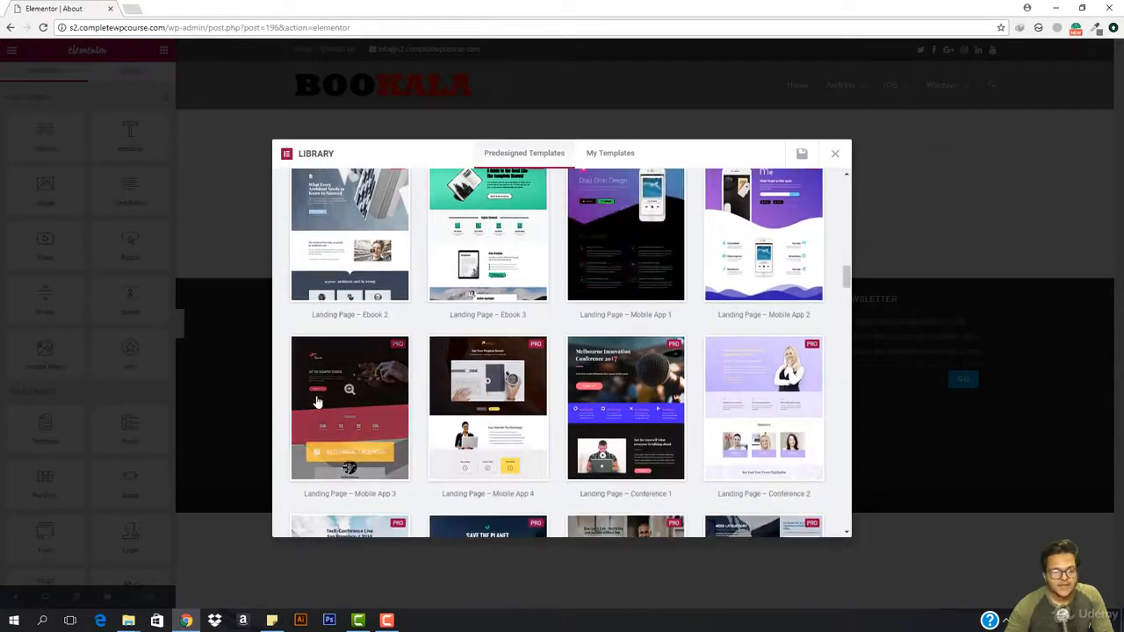
scroll(757, 430, down, 1)
Step: Insert the predesigned "About – Startup" template into the page and look over its sections
scroll(654, 401, up, 5)
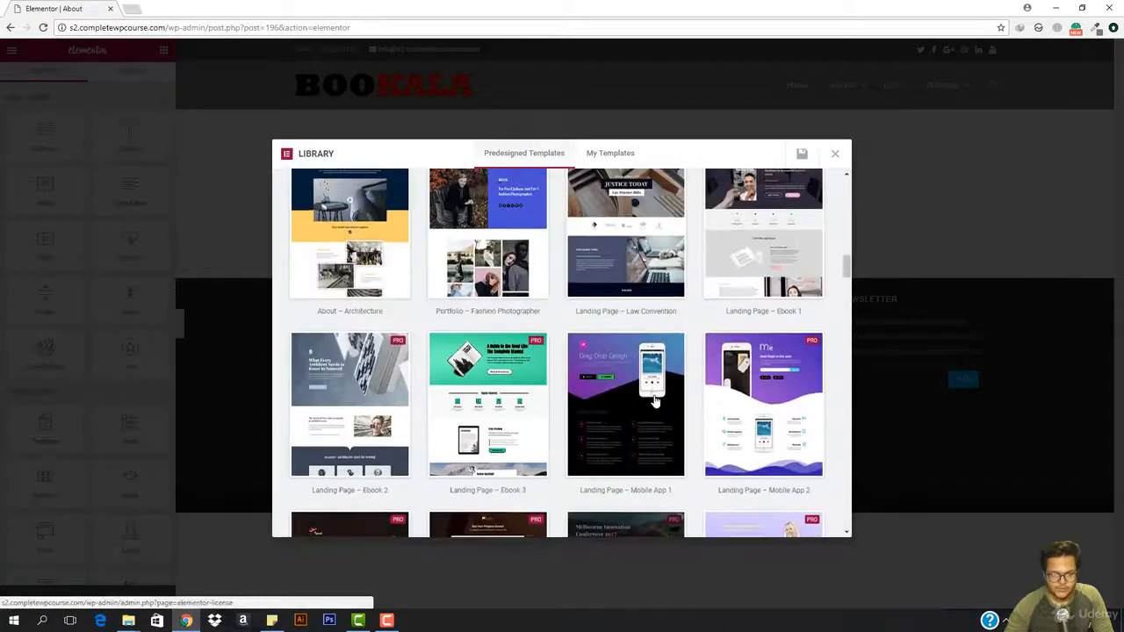
scroll(654, 401, up, 4)
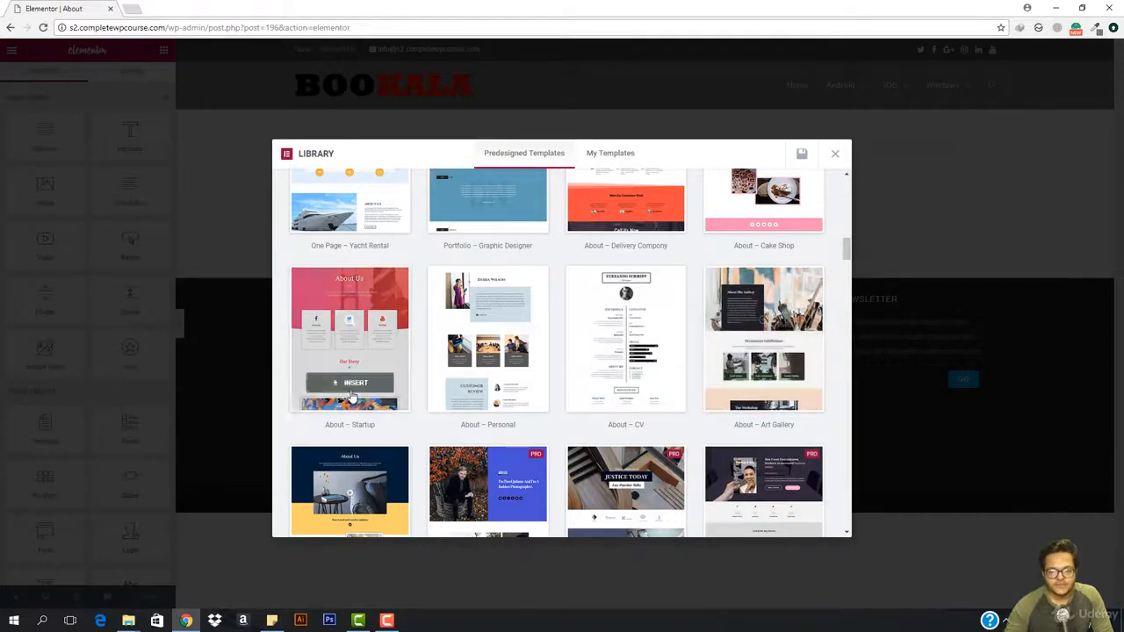
click(356, 387)
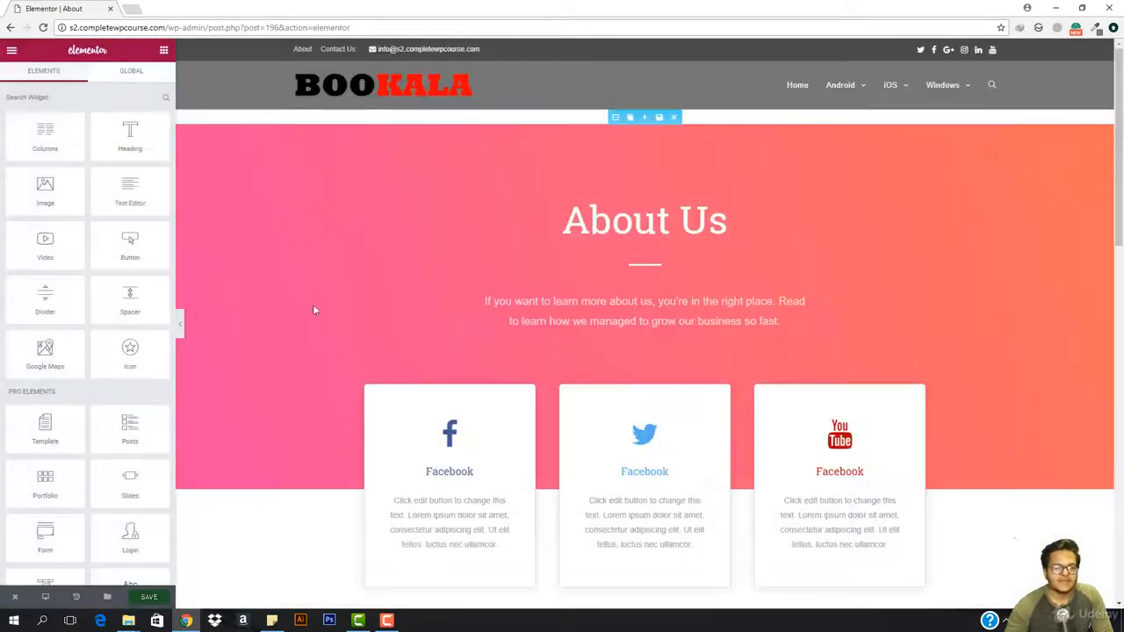
scroll(564, 384, down, 10)
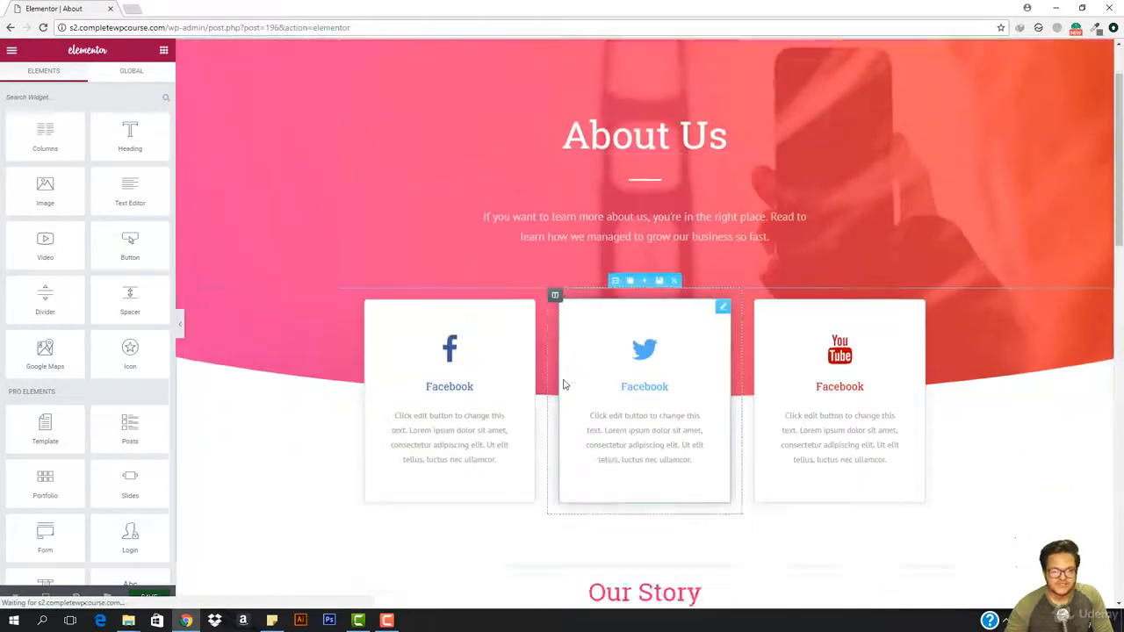
Step: Set the About Us hero section's background overlay gradient to #1c1c1c as first color and #000000 as second color
scroll(565, 385, down, 2)
scroll(565, 384, up, 9)
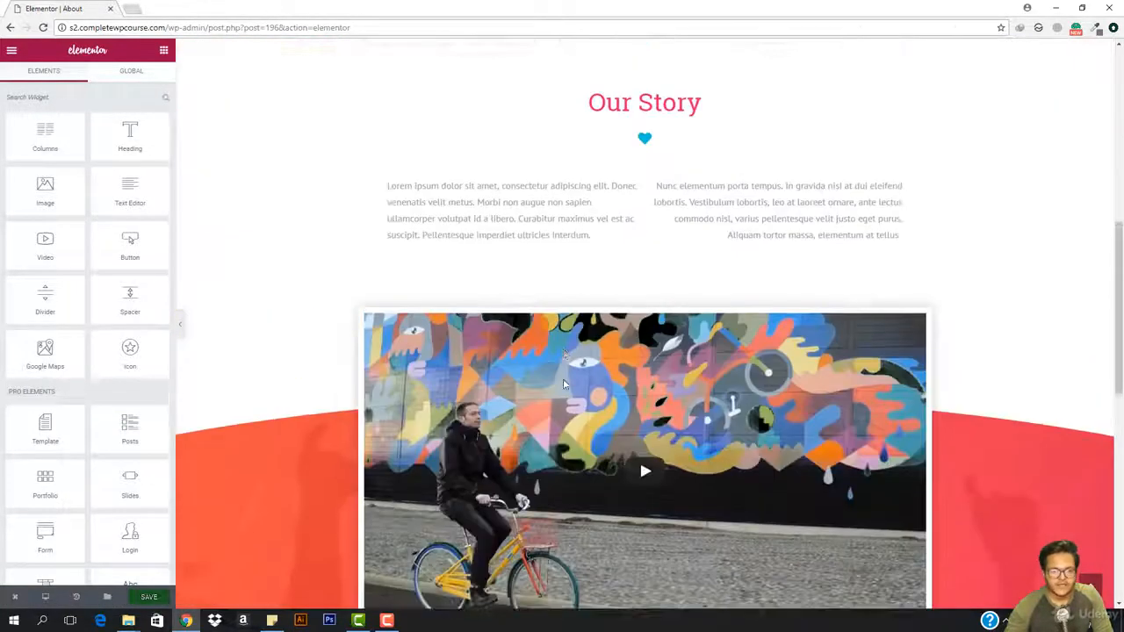
scroll(565, 385, up, 3)
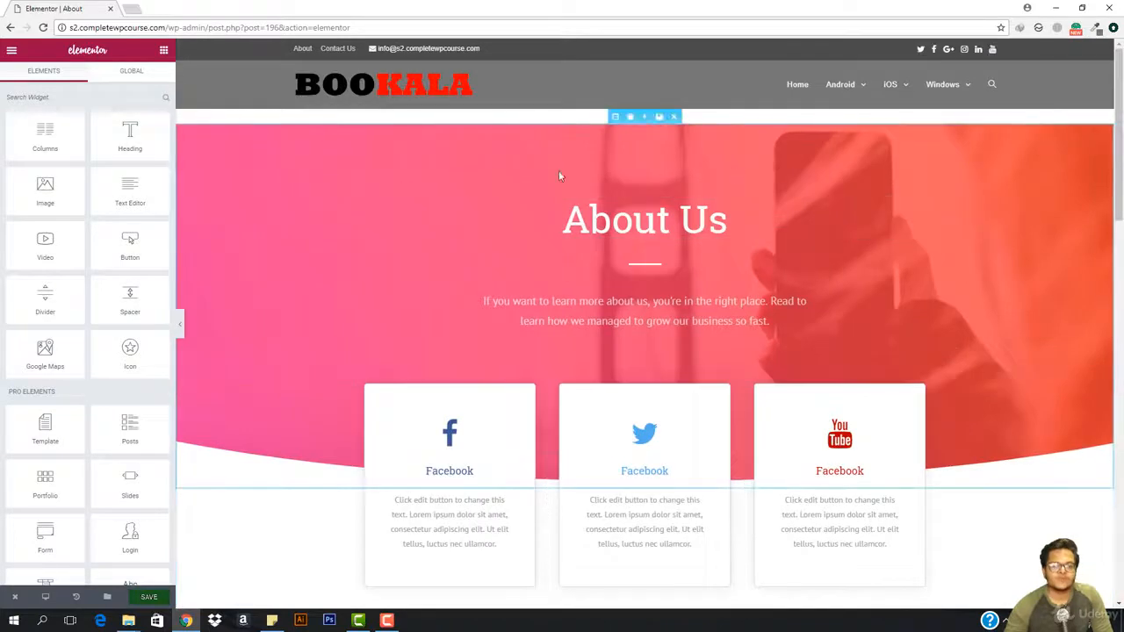
click(614, 117)
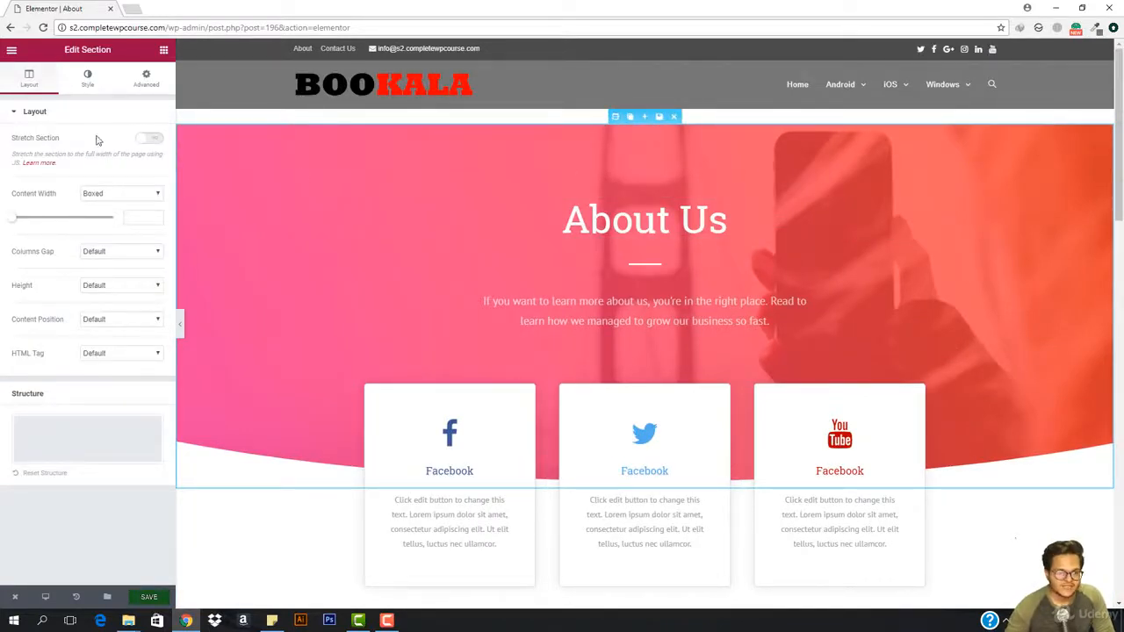
click(86, 76)
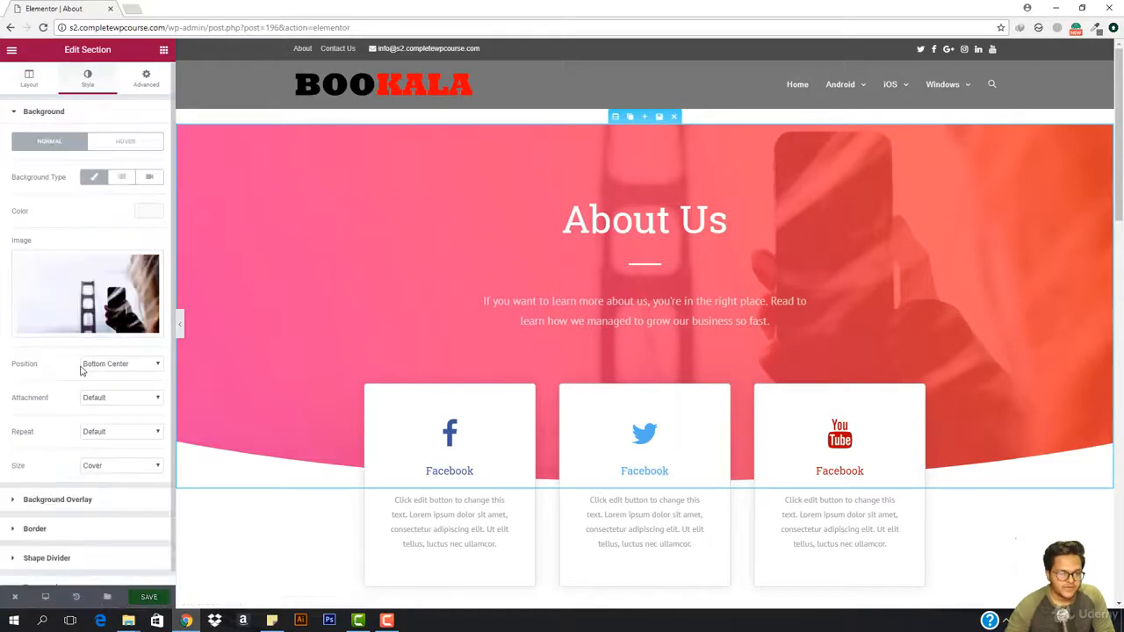
scroll(81, 373, down, 1)
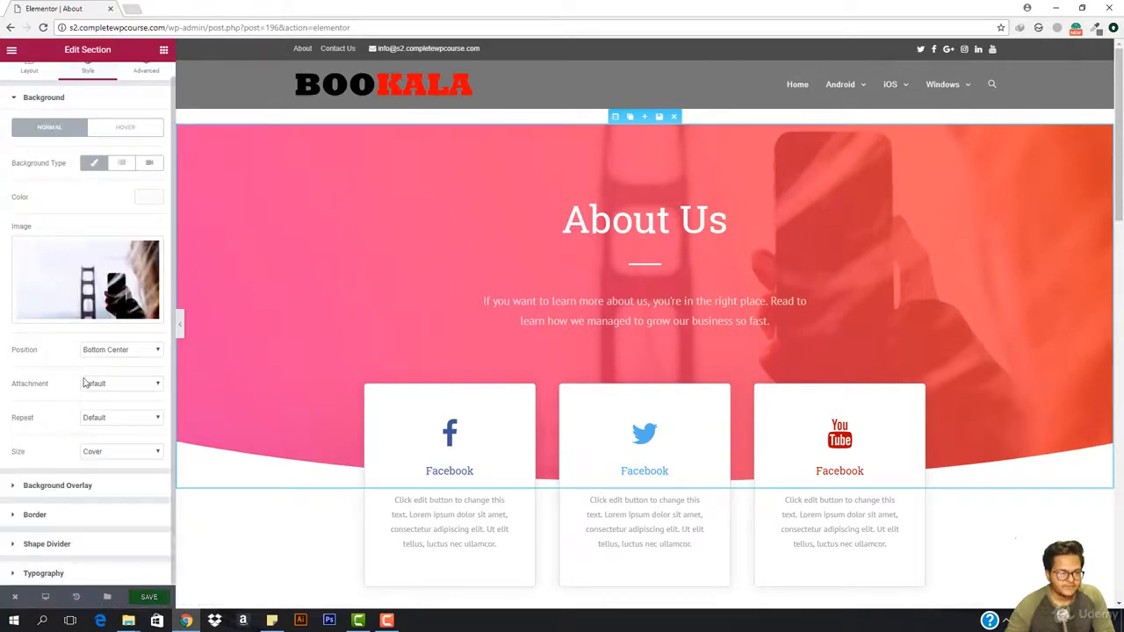
click(102, 484)
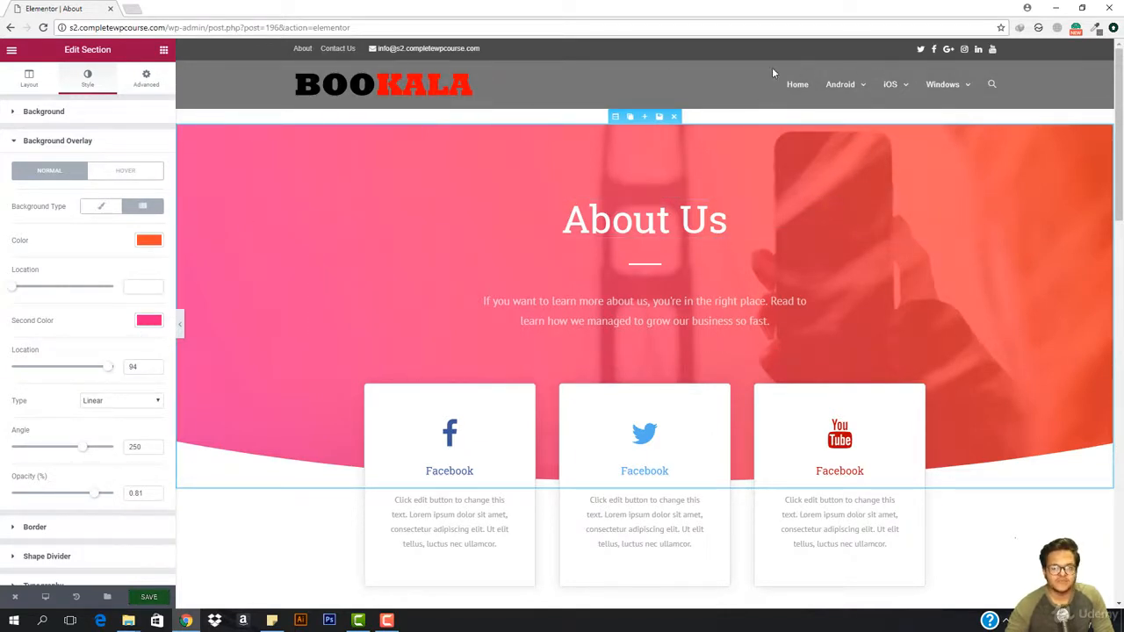
click(147, 240)
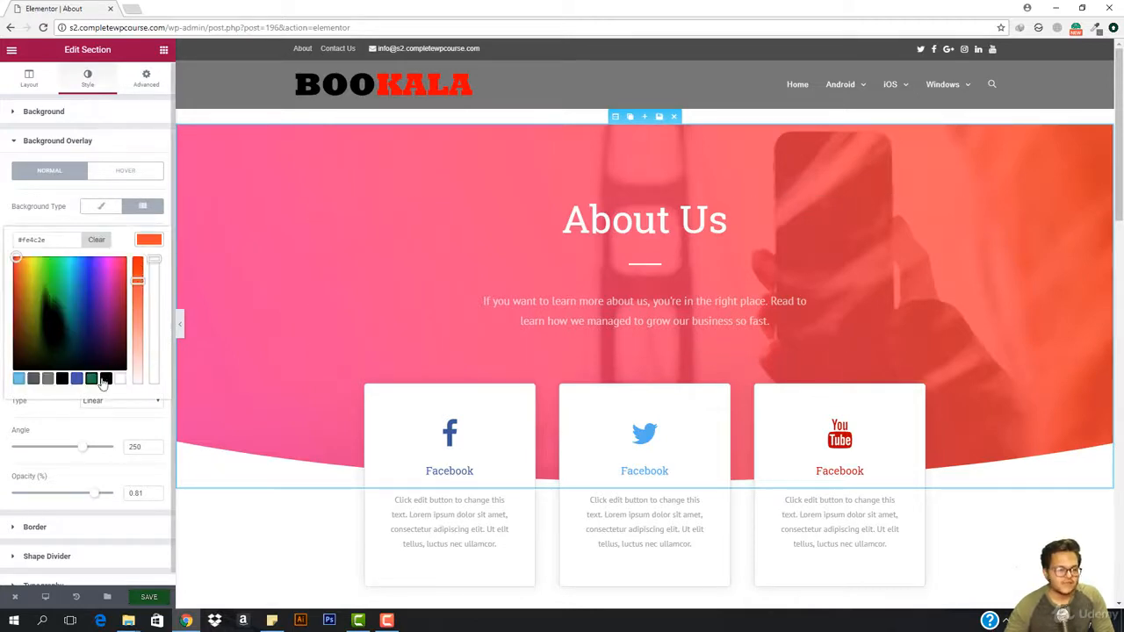
click(105, 380)
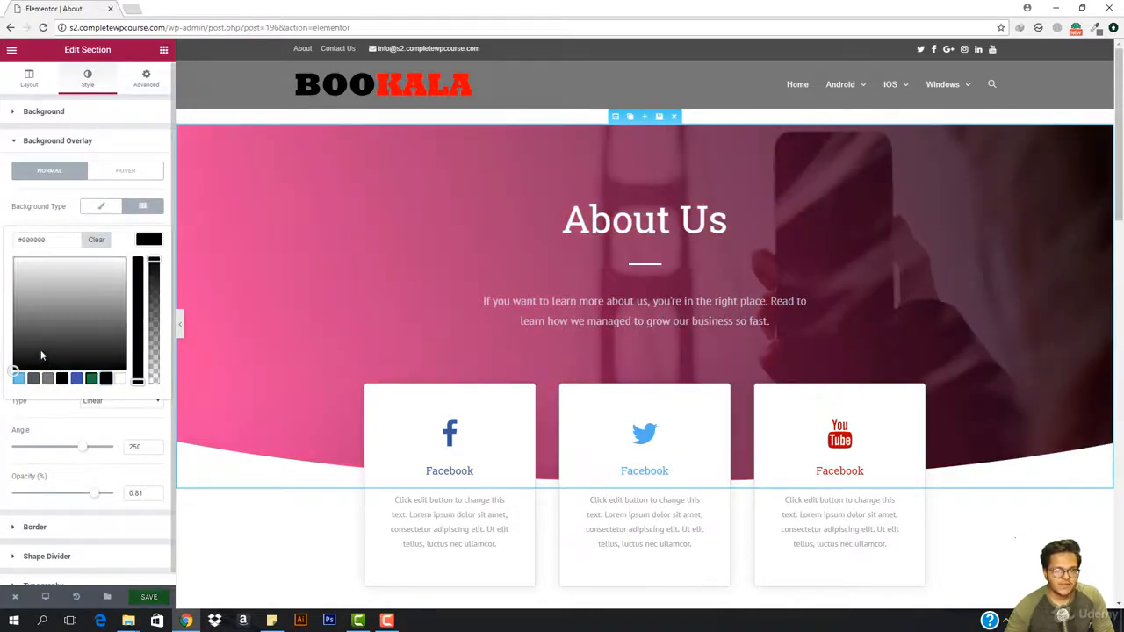
mouse_move(40, 350)
mouse_down()
mouse_move(32, 334)
mouse_move(11, 358)
mouse_up()
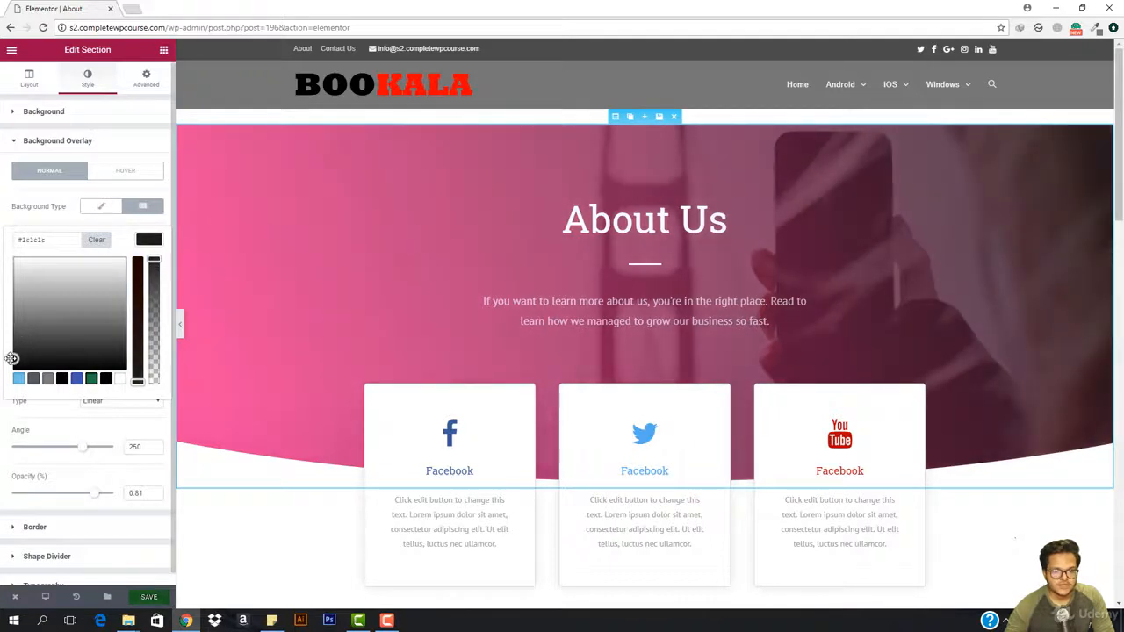
click(151, 241)
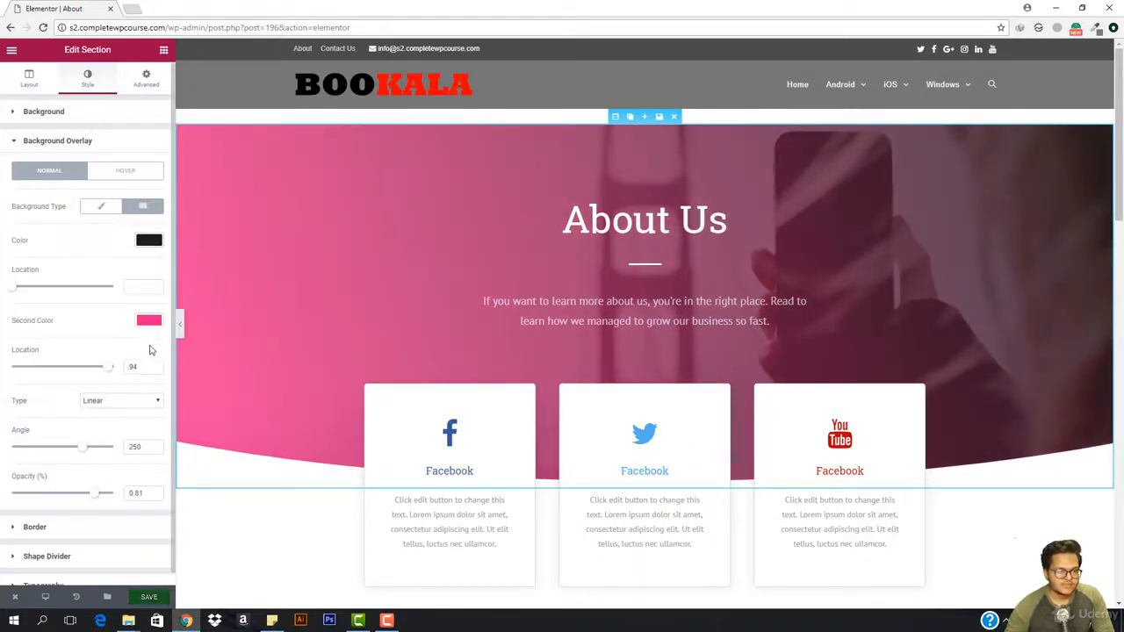
click(149, 321)
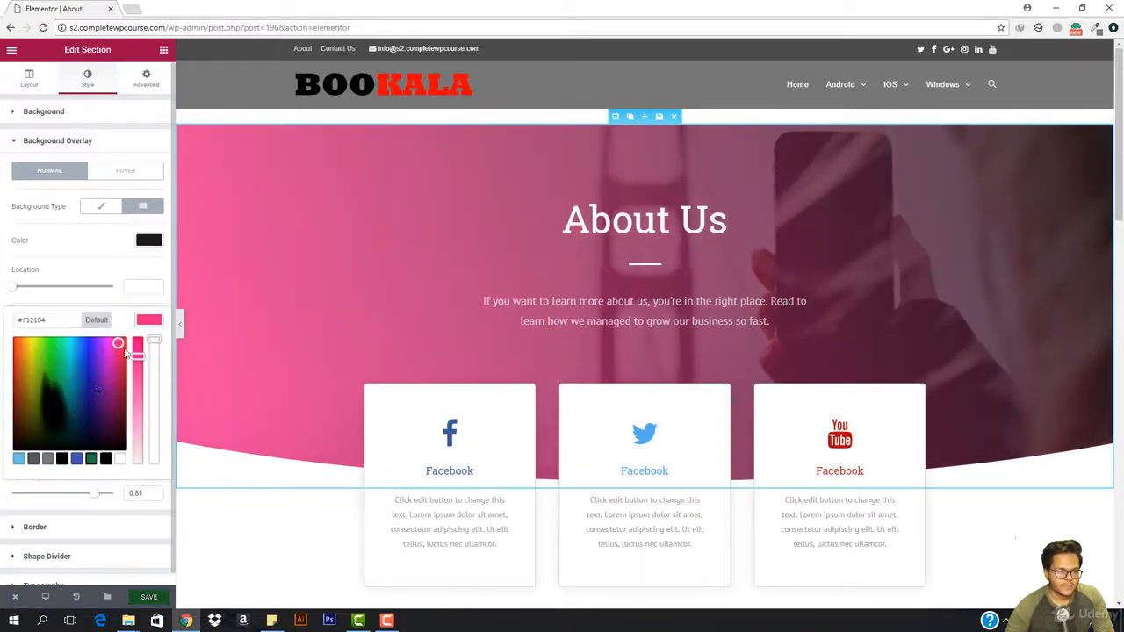
click(106, 459)
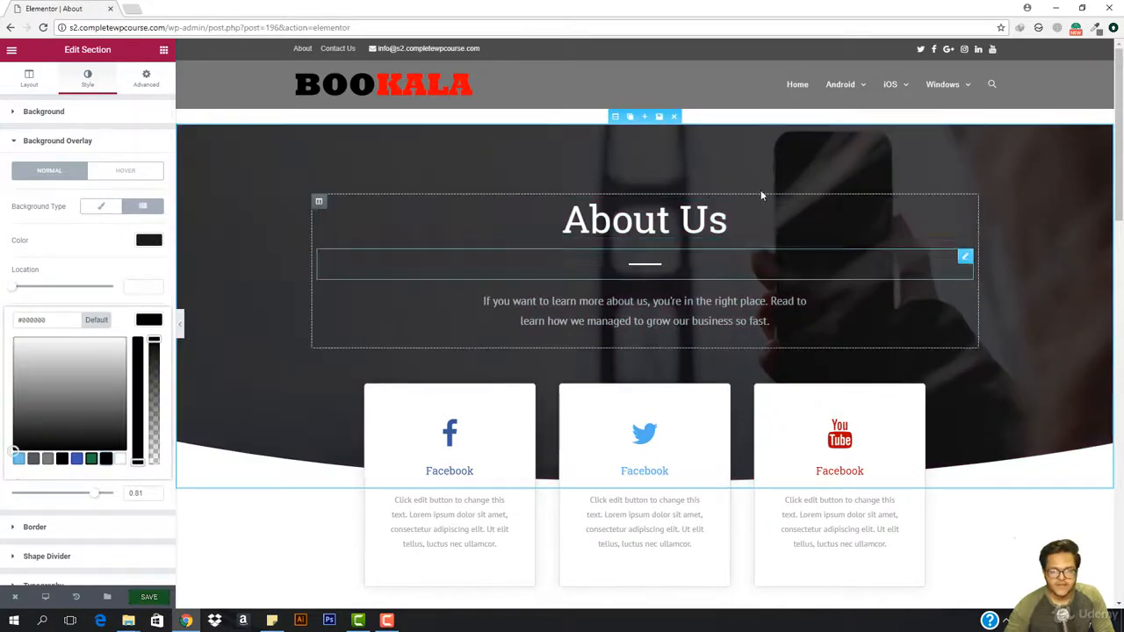
Step: Lighten the first color of the hero section's overlay gradient to a medium gray
click(143, 244)
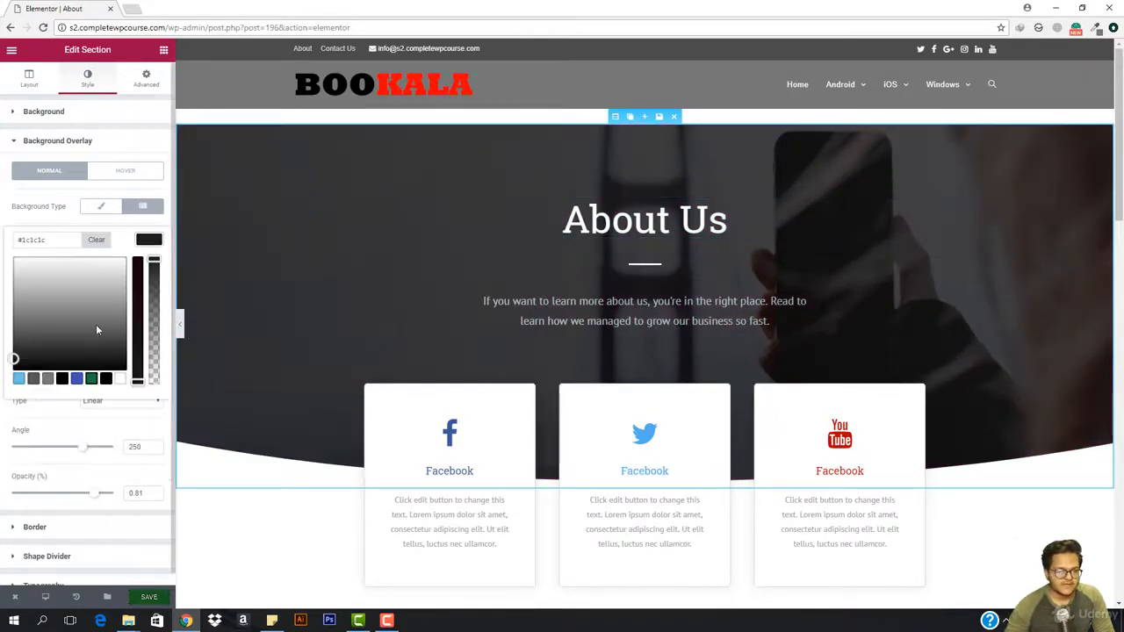
drag(71, 324, 87, 296)
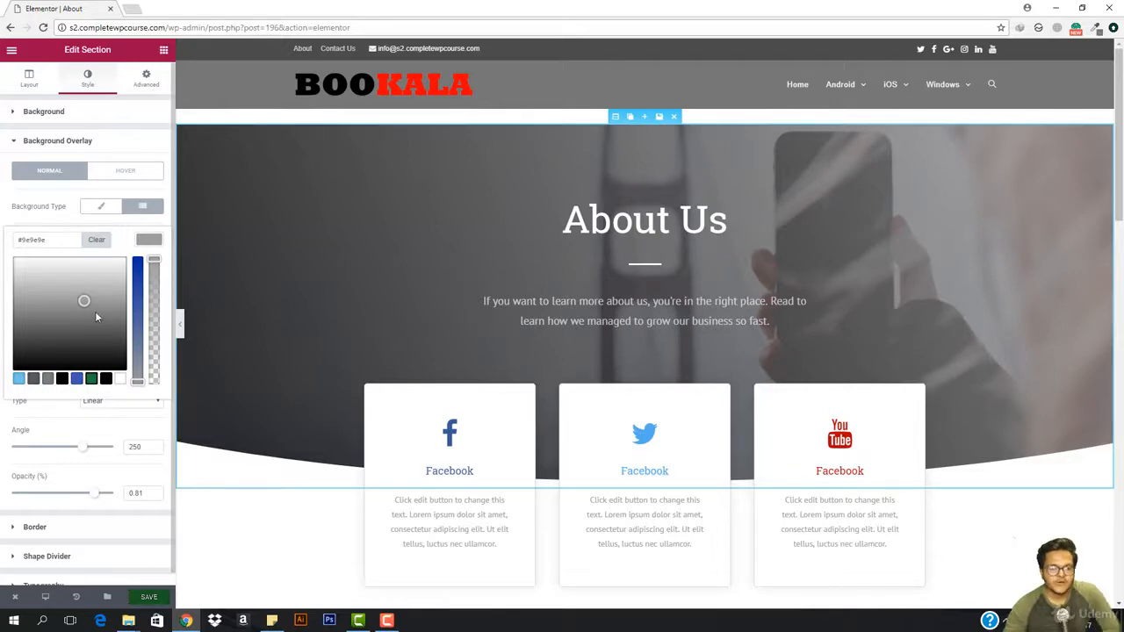
drag(97, 317, 76, 298)
click(157, 241)
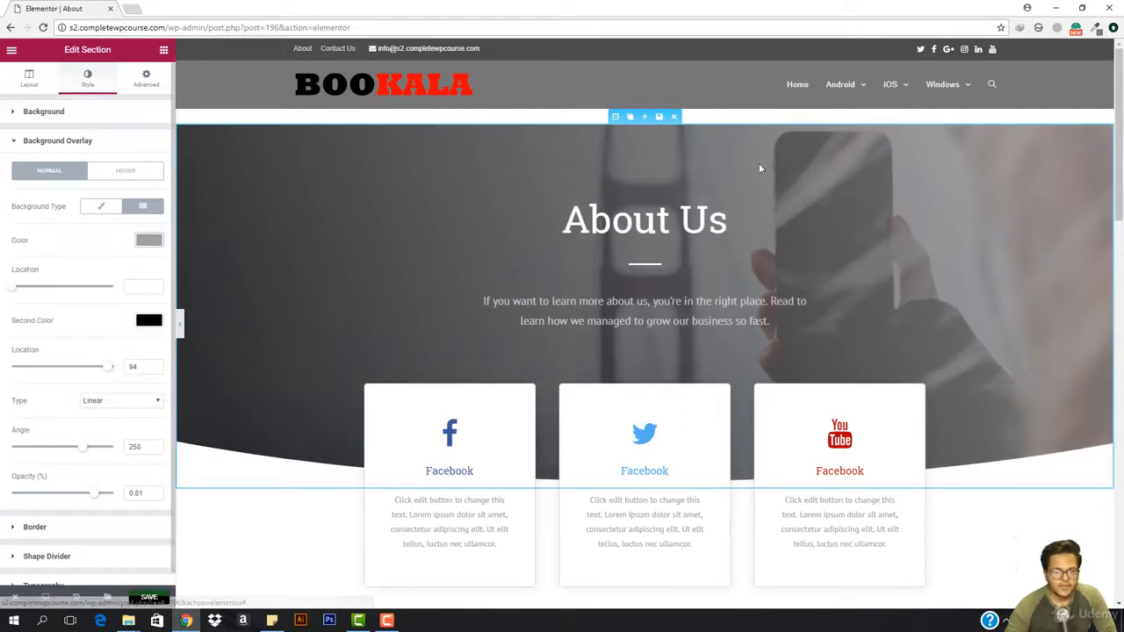
Step: Set both the icon color and the title color of the Facebook icon box to black (#000000)
scroll(759, 163, down, 2)
click(447, 246)
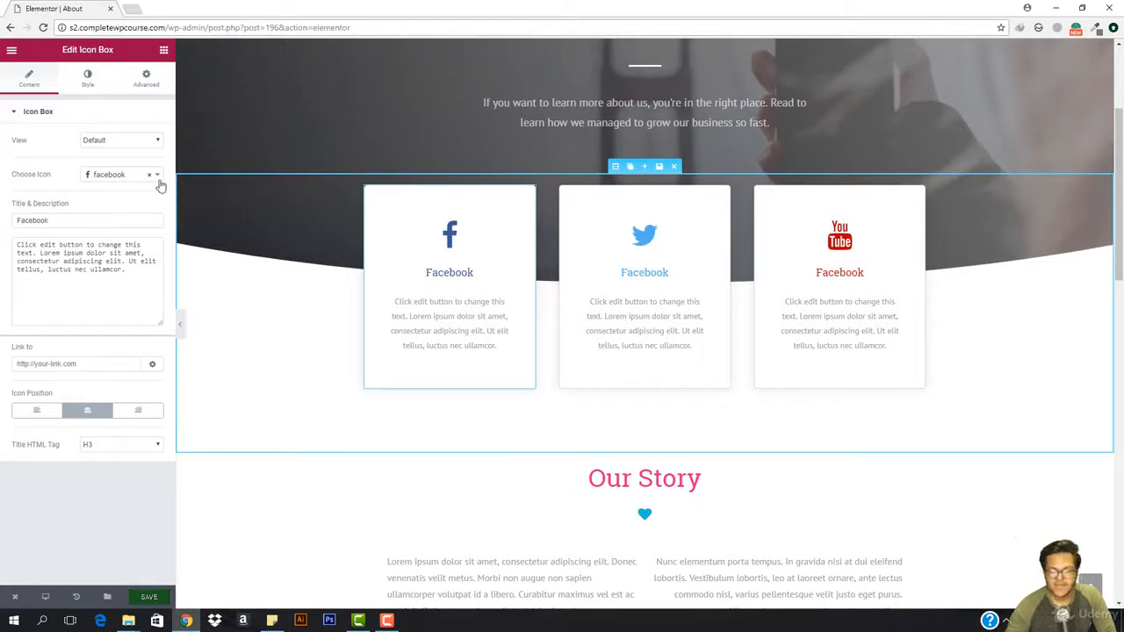
click(95, 86)
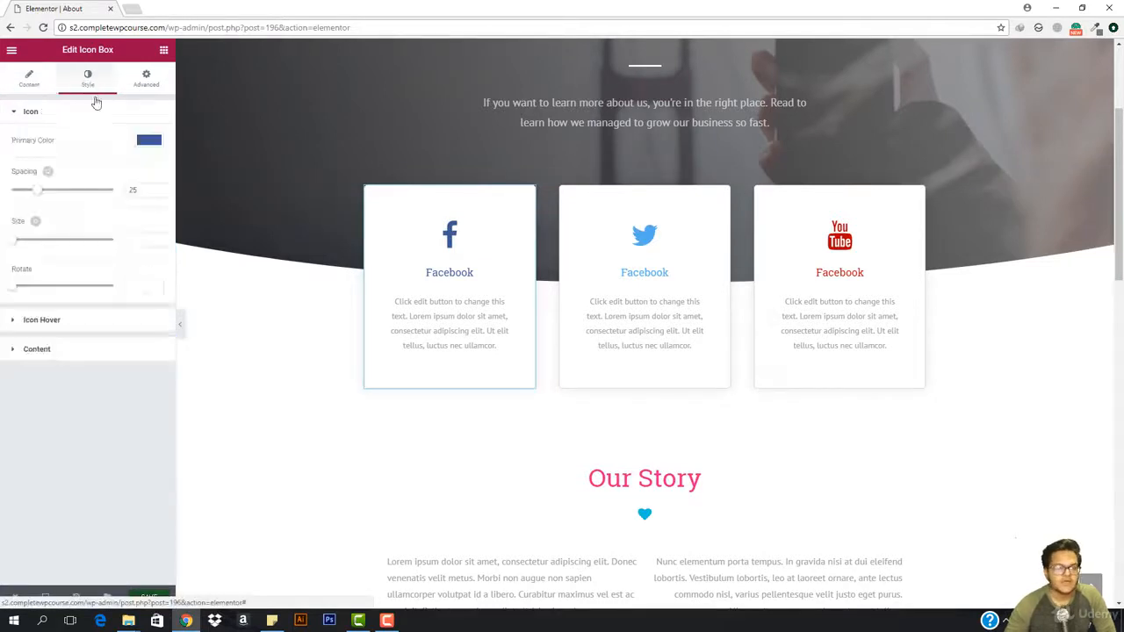
click(147, 141)
click(106, 278)
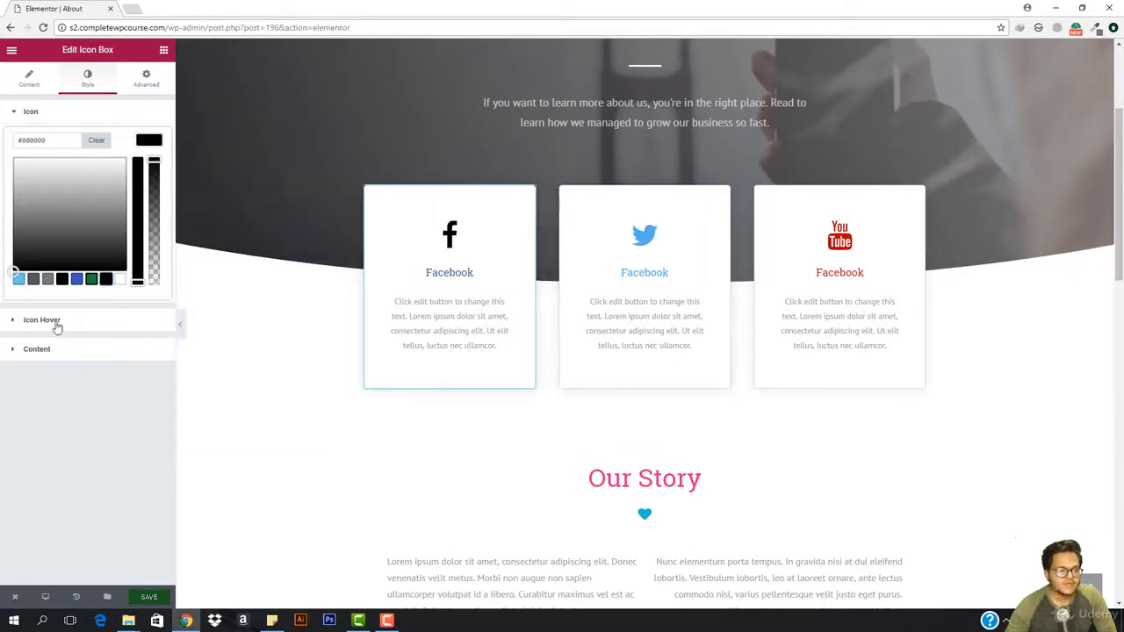
click(37, 350)
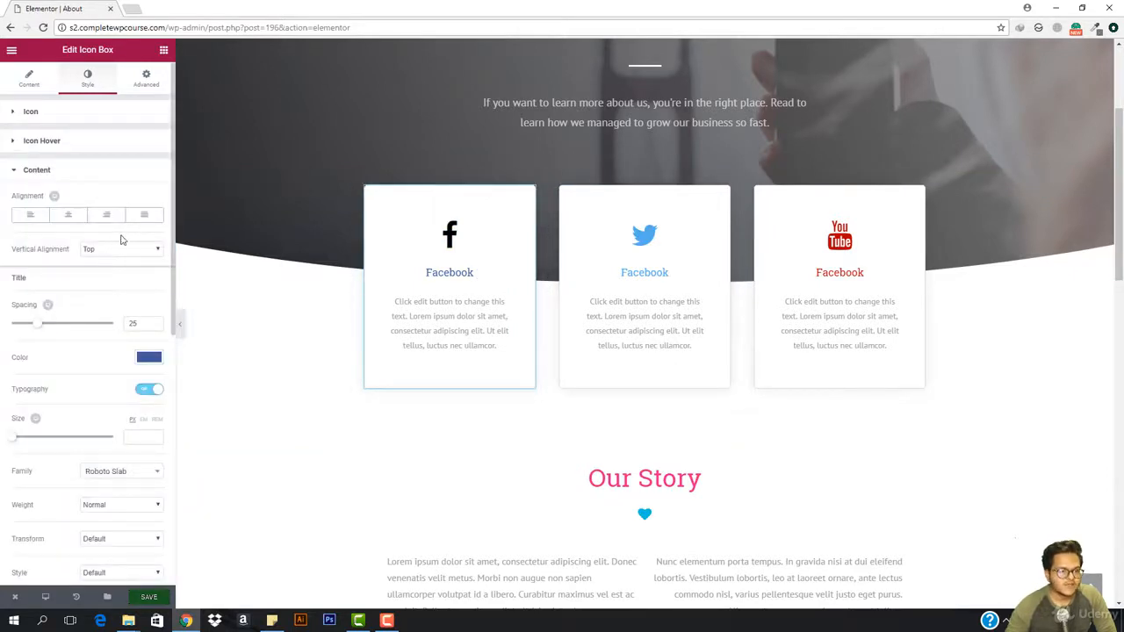
click(148, 357)
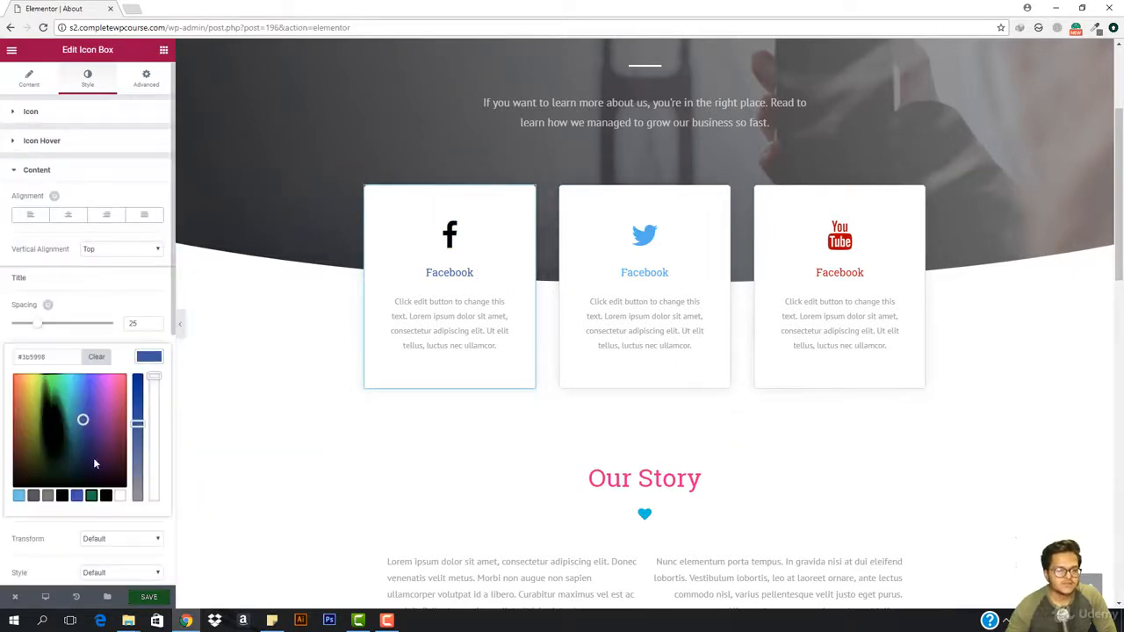
click(104, 497)
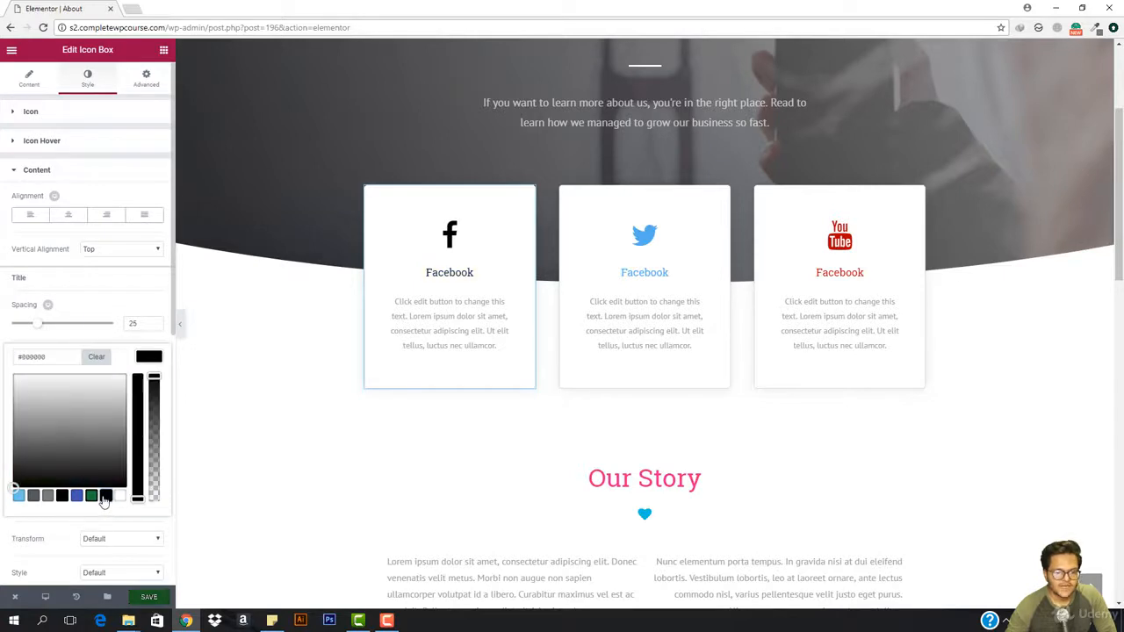
Step: Set both the icon color and the title color of the Twitter icon box to black (#000000)
click(648, 255)
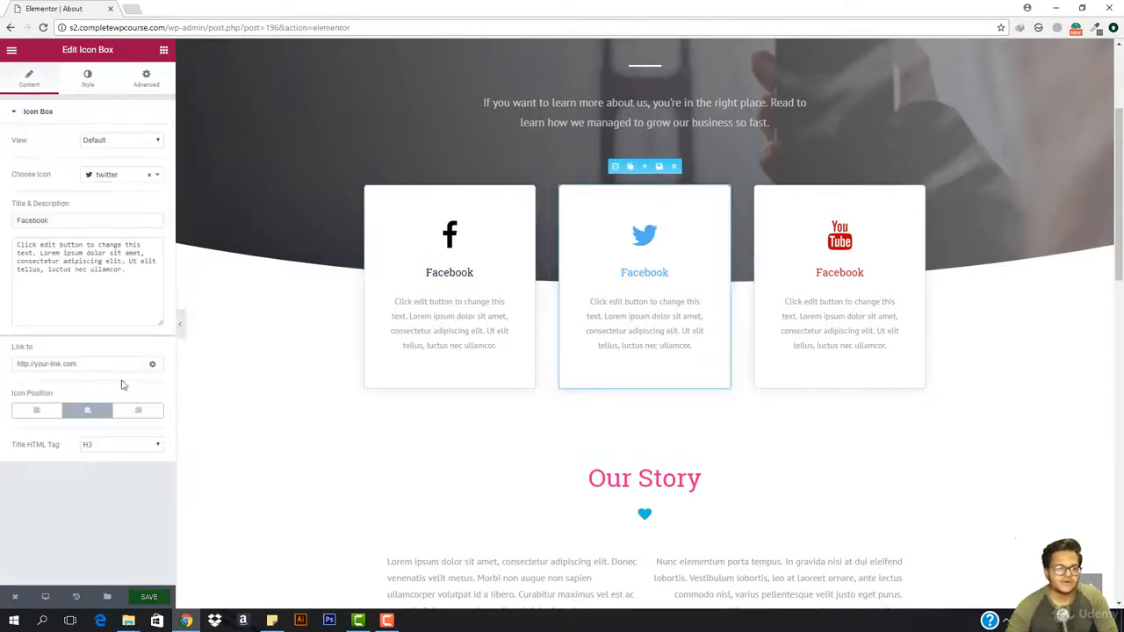
click(81, 81)
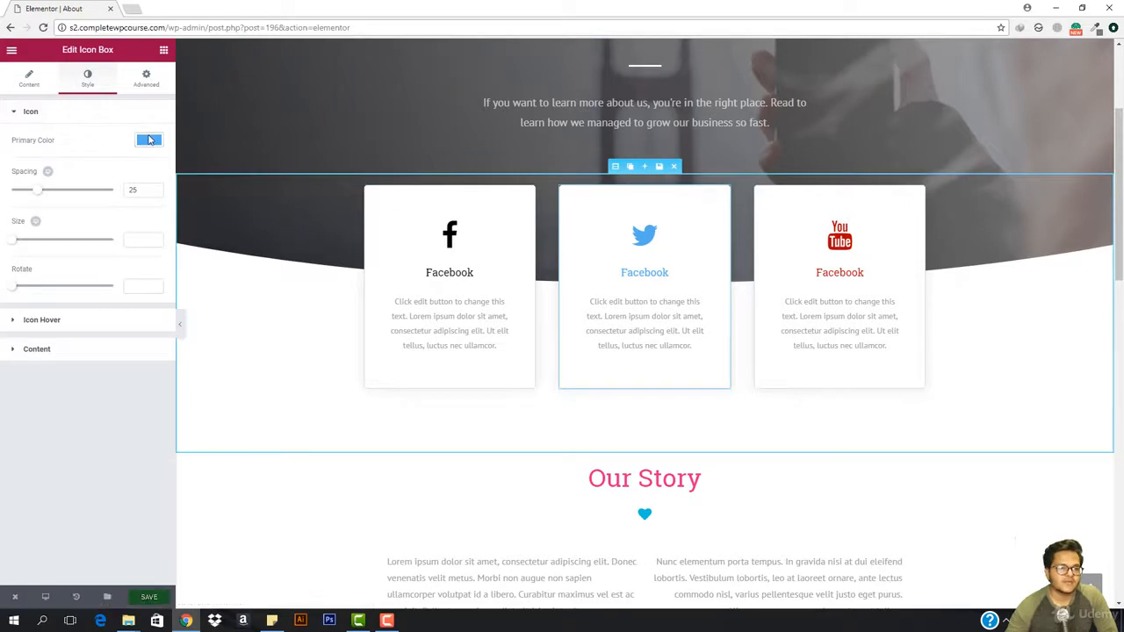
click(148, 139)
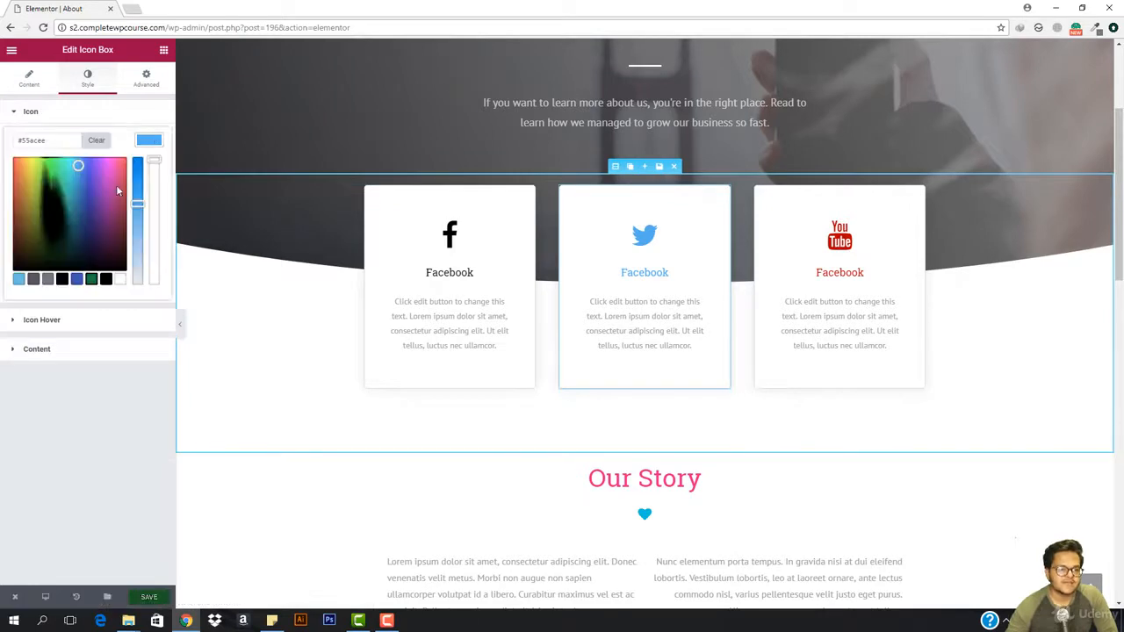
click(105, 280)
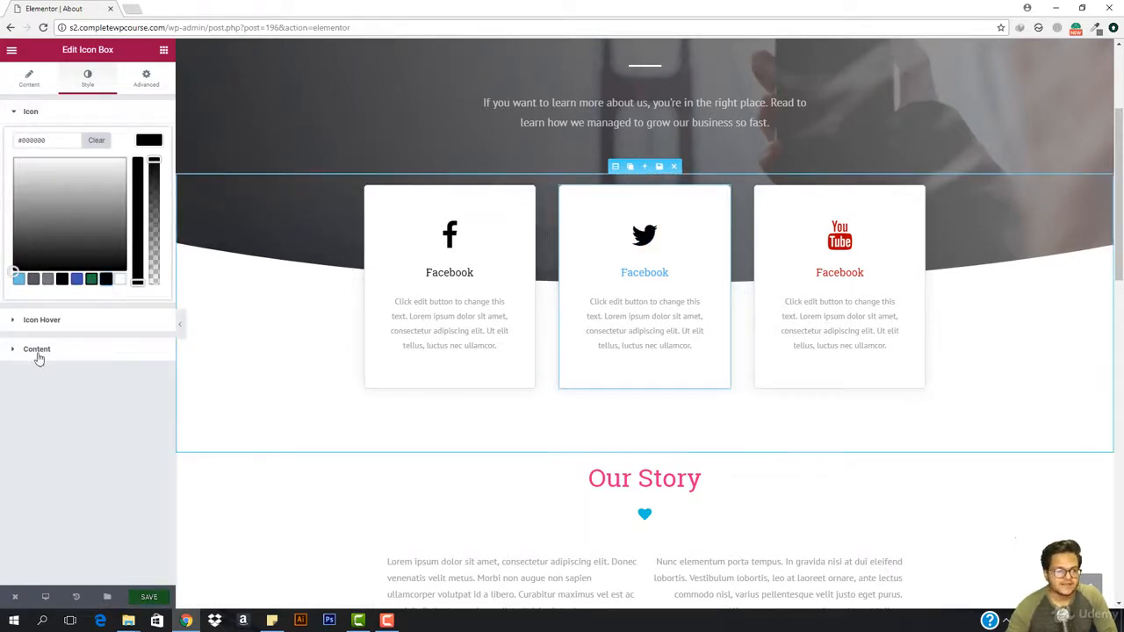
click(117, 349)
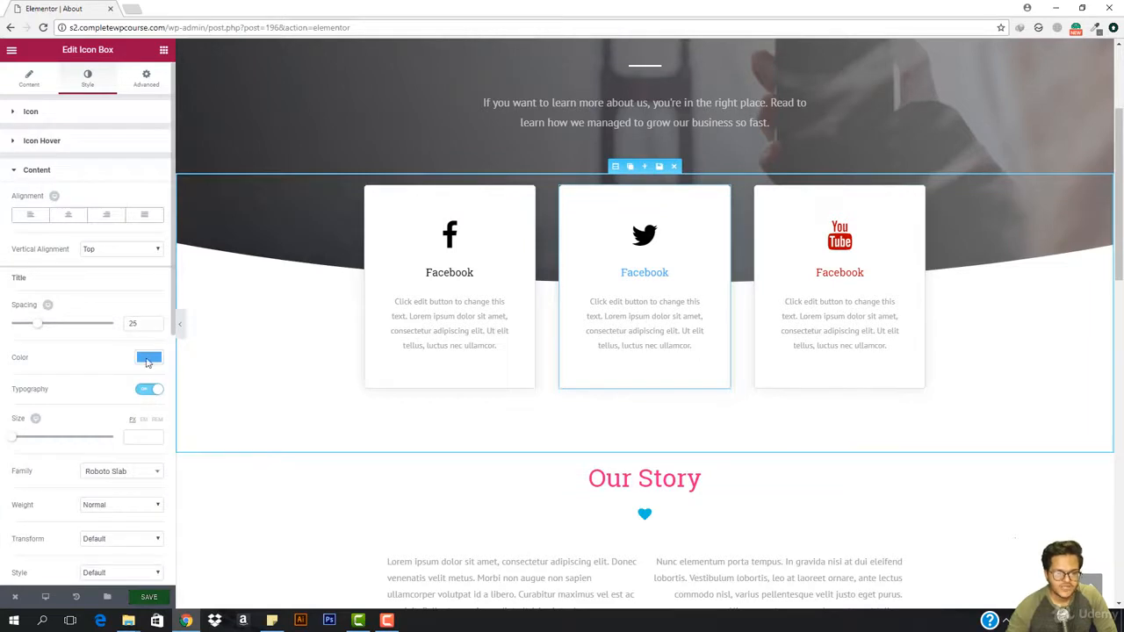
click(147, 359)
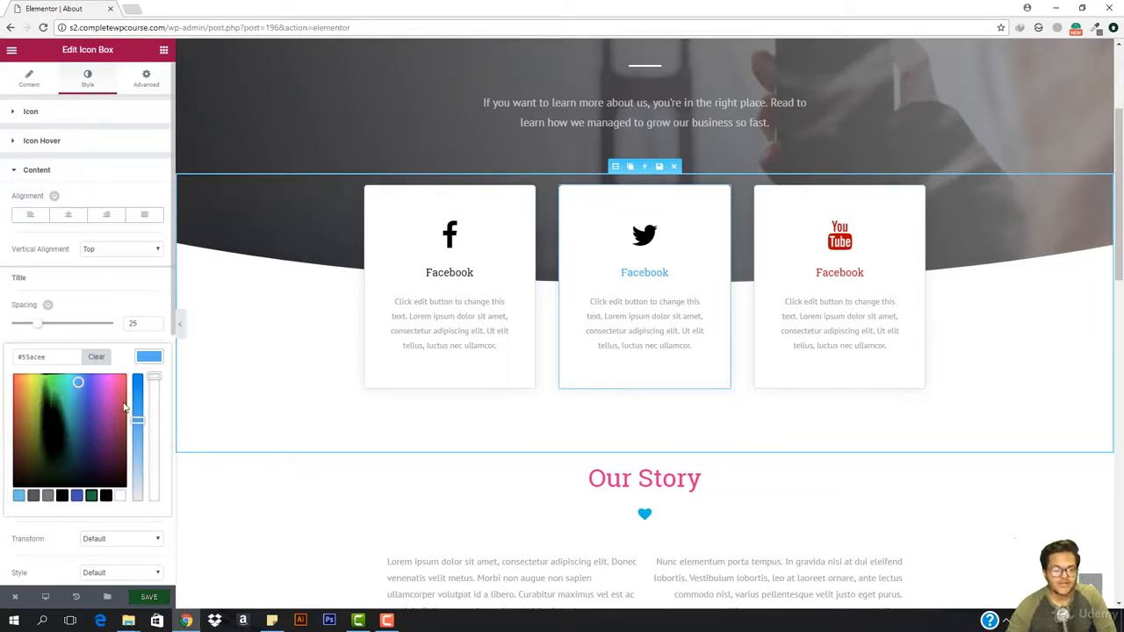
click(106, 497)
Step: Preview the recolored hero section and social cards at full width without the editing panel, and return to editing
scroll(382, 350, up, 1)
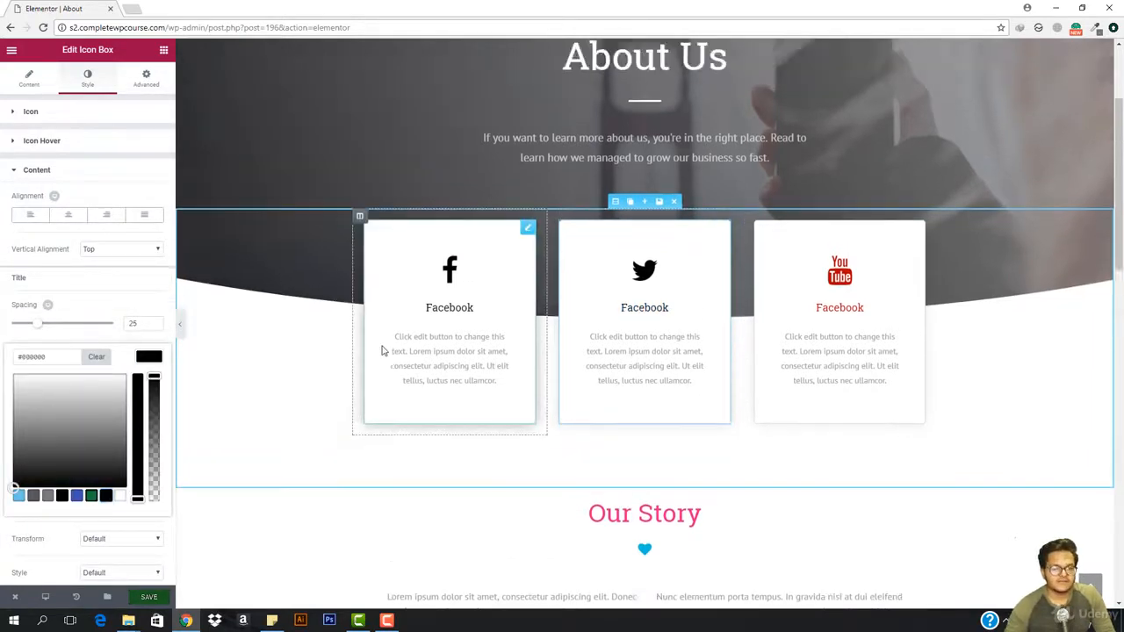
scroll(382, 350, up, 3)
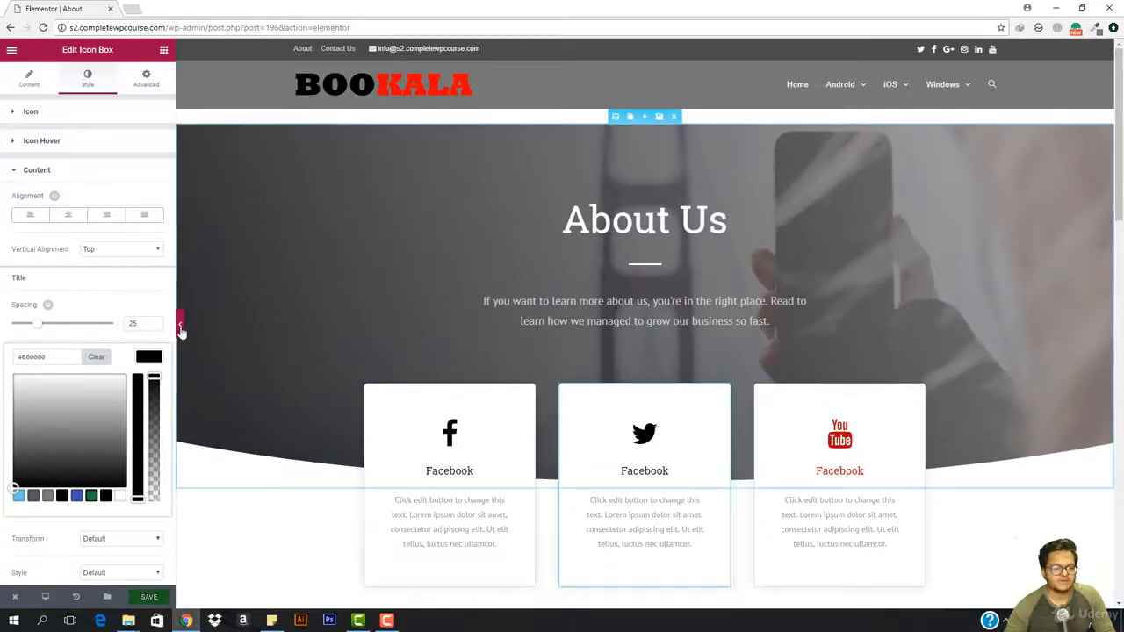
click(180, 327)
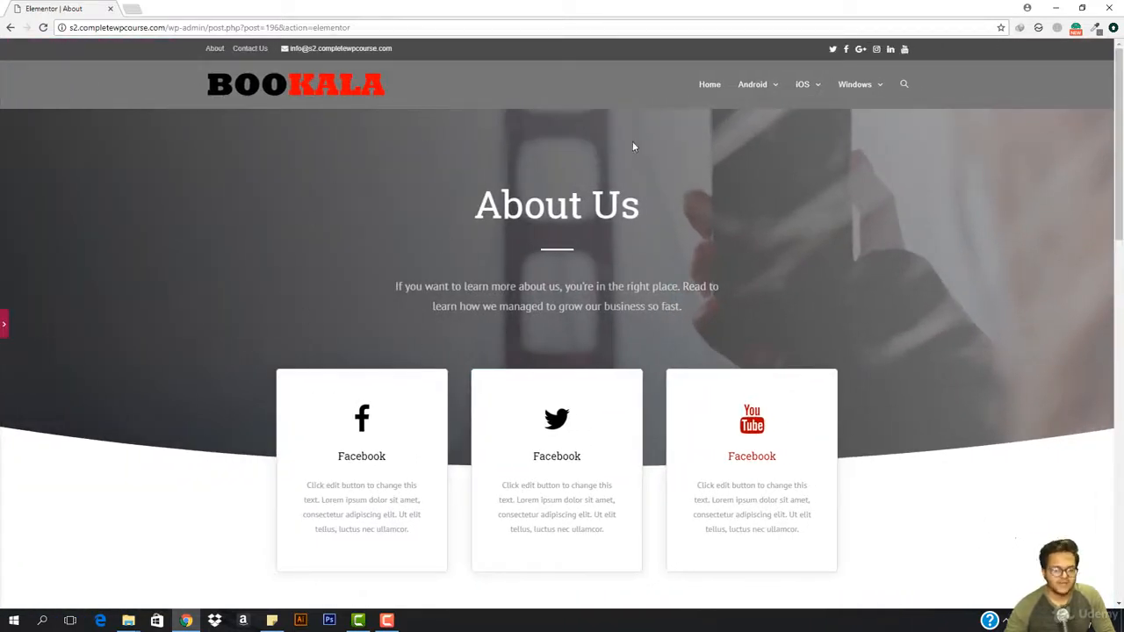
scroll(514, 263, down, 2)
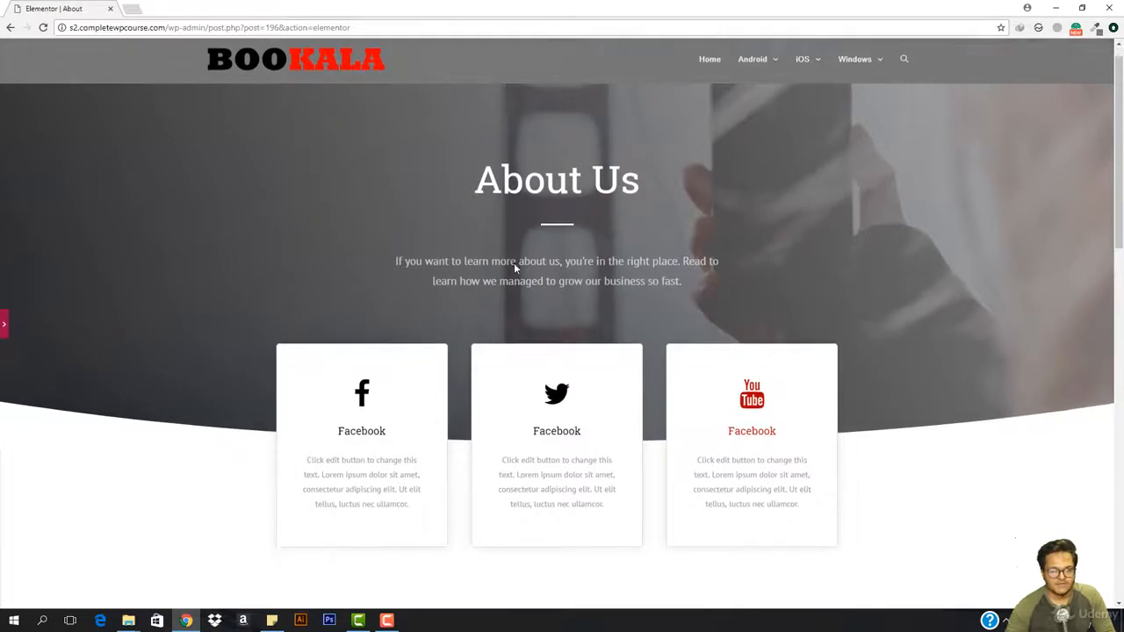
scroll(513, 266, up, 2)
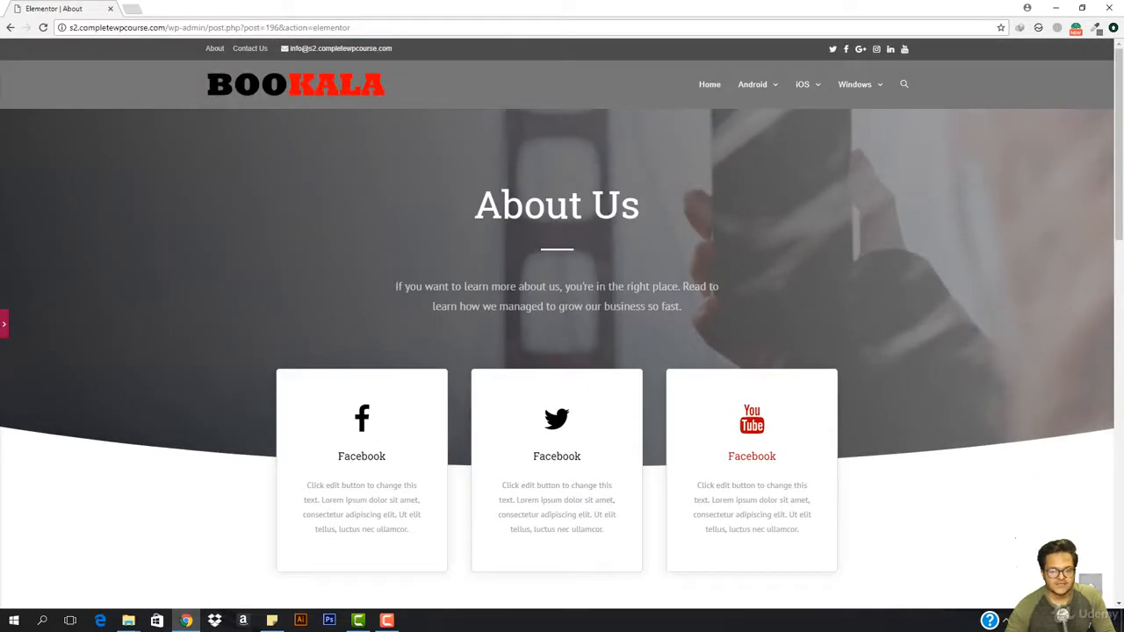
click(4, 329)
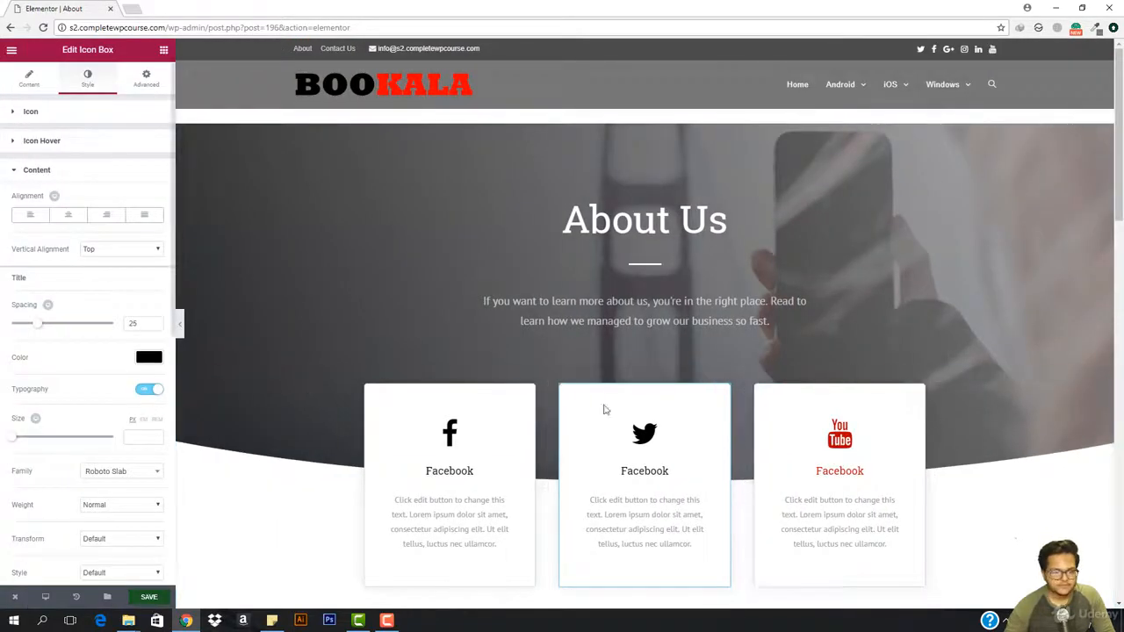
Step: Change the title of the icon box with the YouTube icon to "Youtube"
click(836, 484)
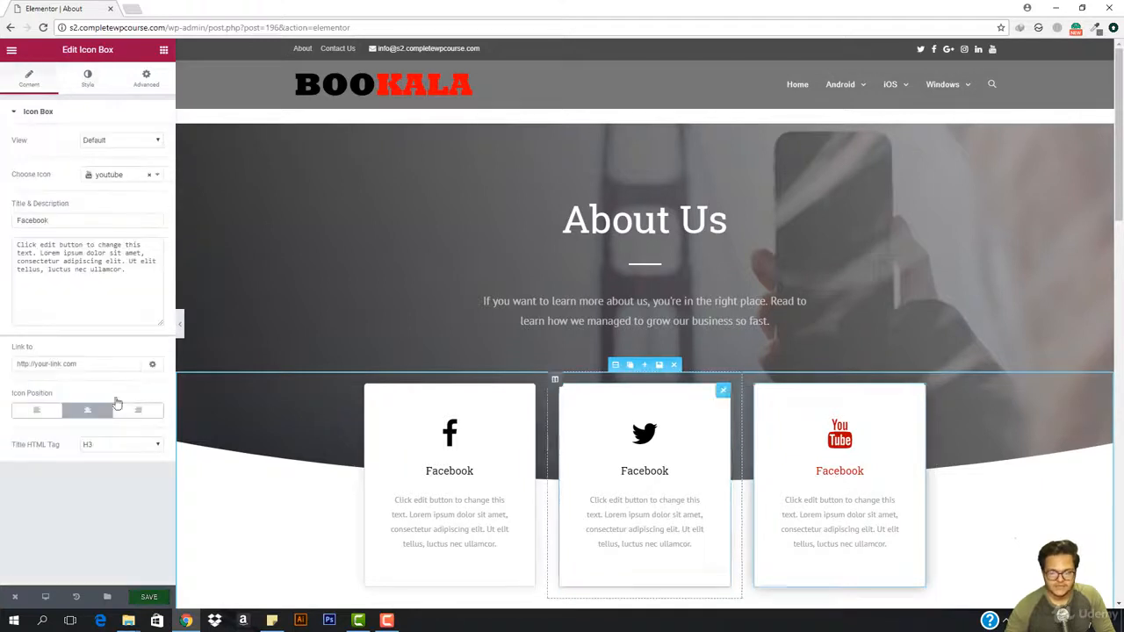
click(90, 216)
text(Youtube)
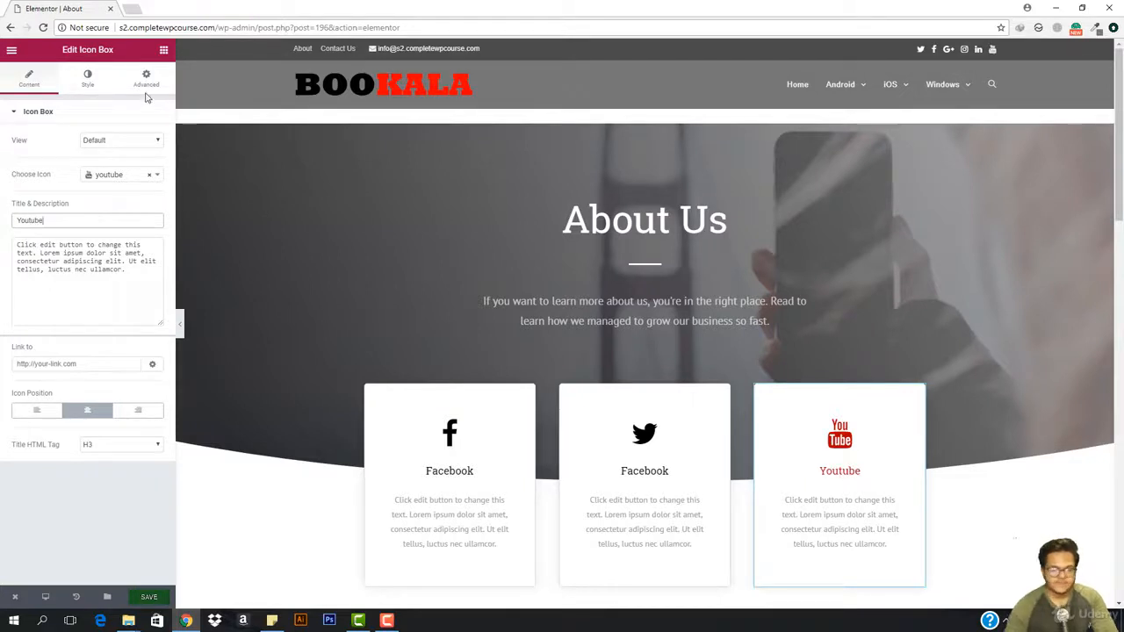
Step: Set both the icon color and the title color of the Youtube icon box to black
click(87, 79)
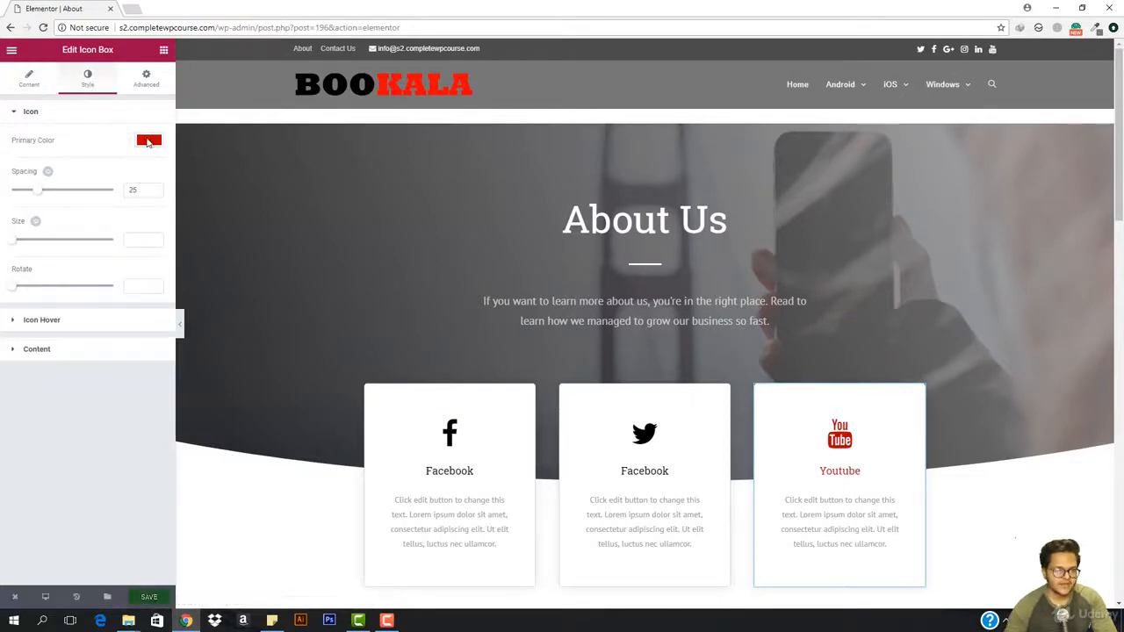
click(149, 141)
click(105, 279)
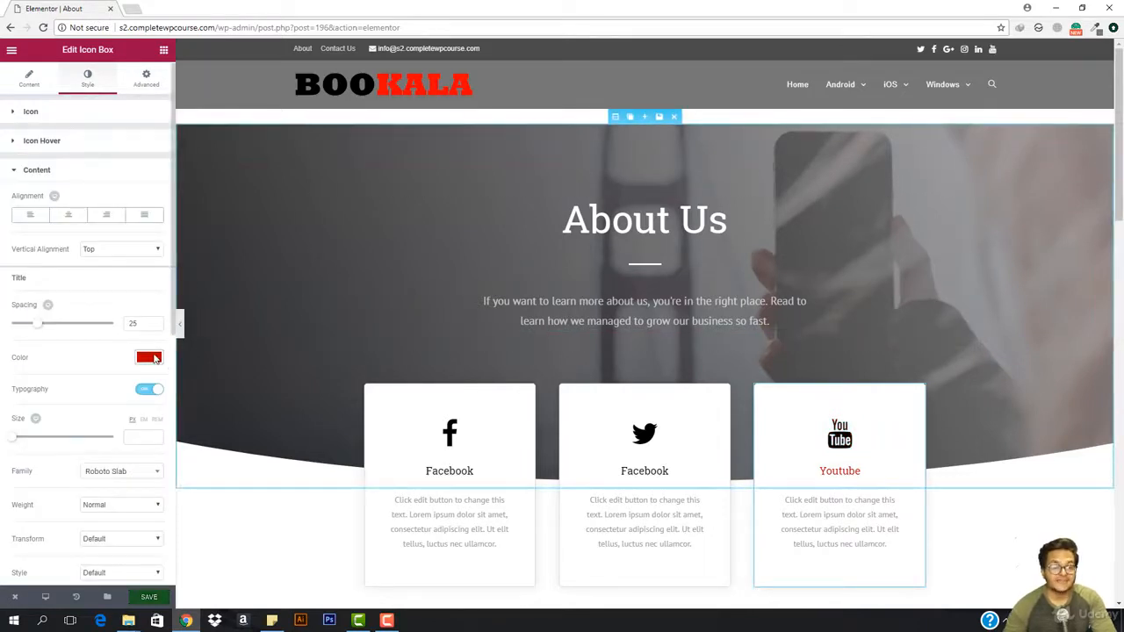
click(149, 357)
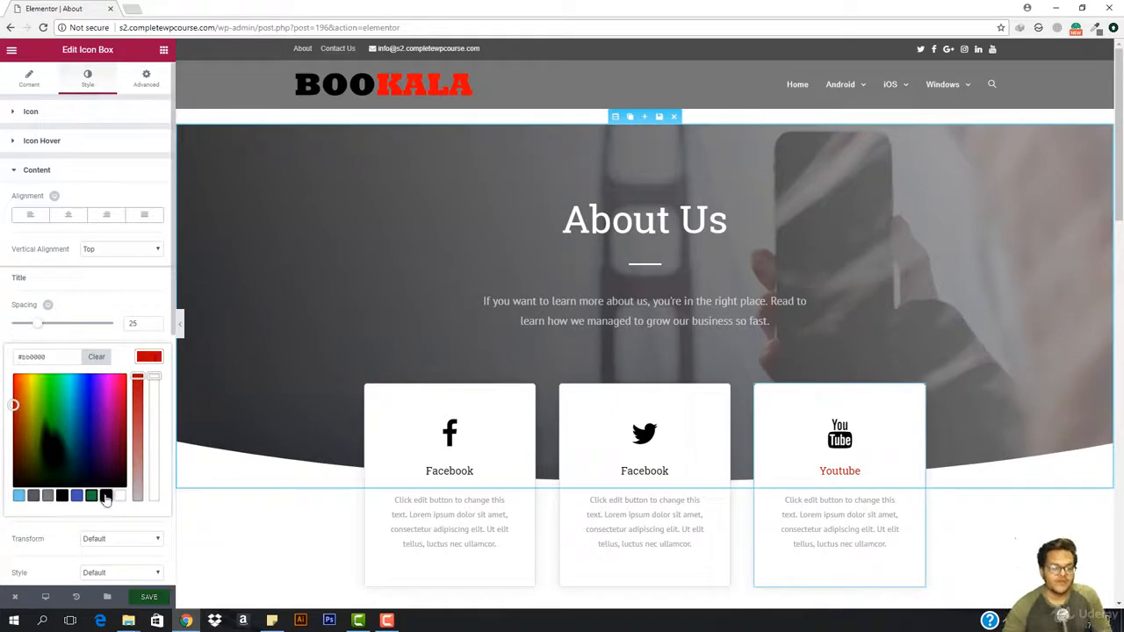
click(106, 496)
click(149, 357)
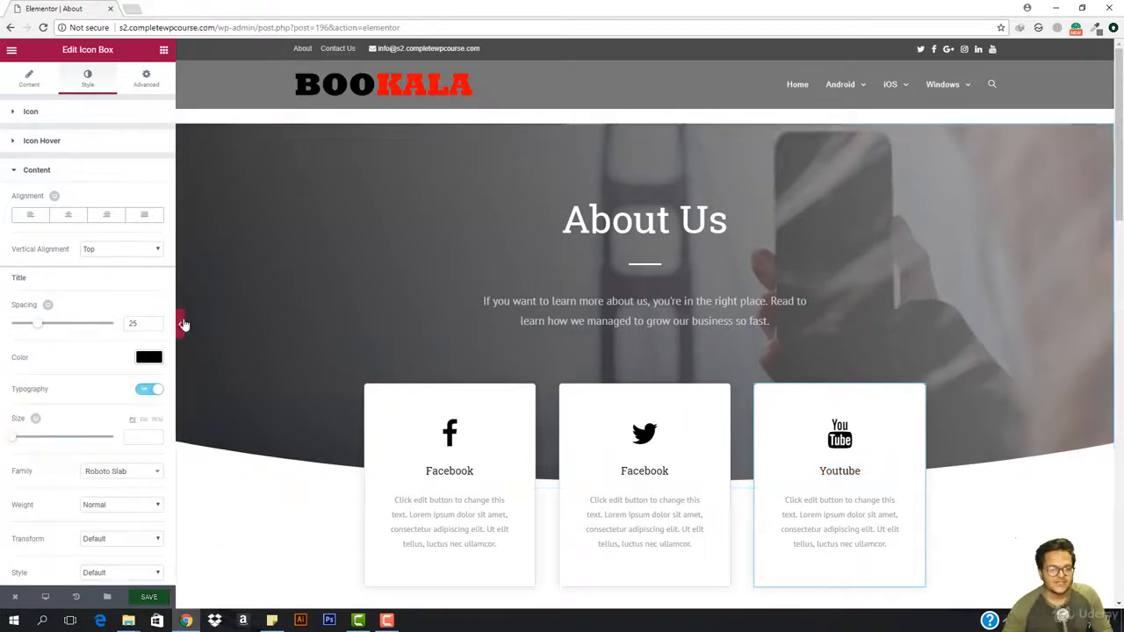
Step: Preview the page from the hero section down to the footer without the editing panel, and return to editing
click(180, 323)
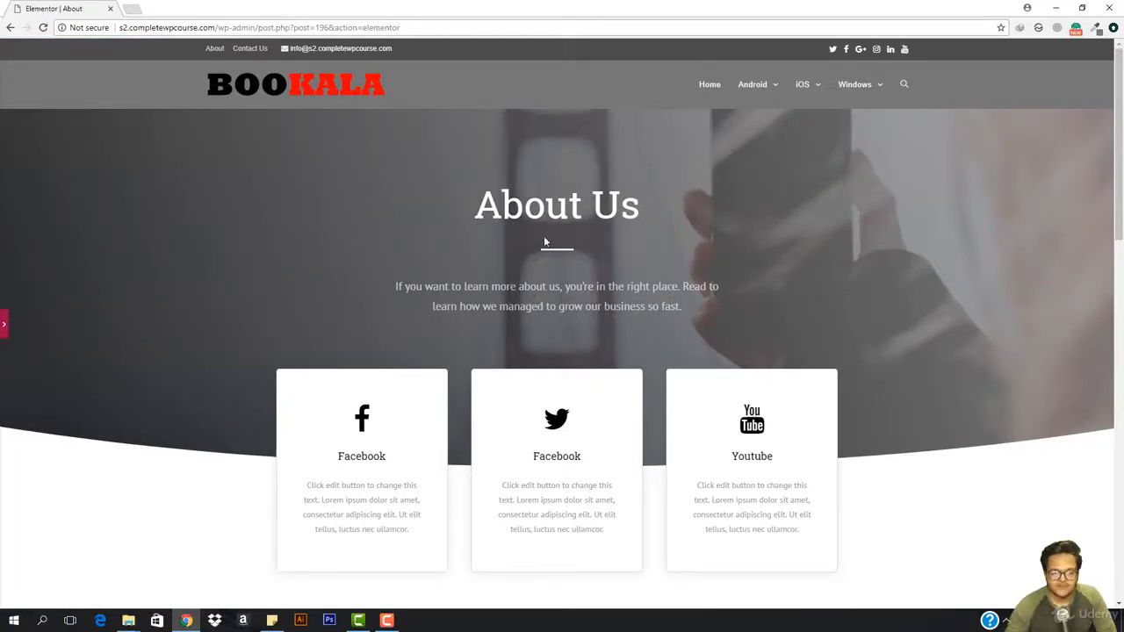
scroll(653, 313, down, 6)
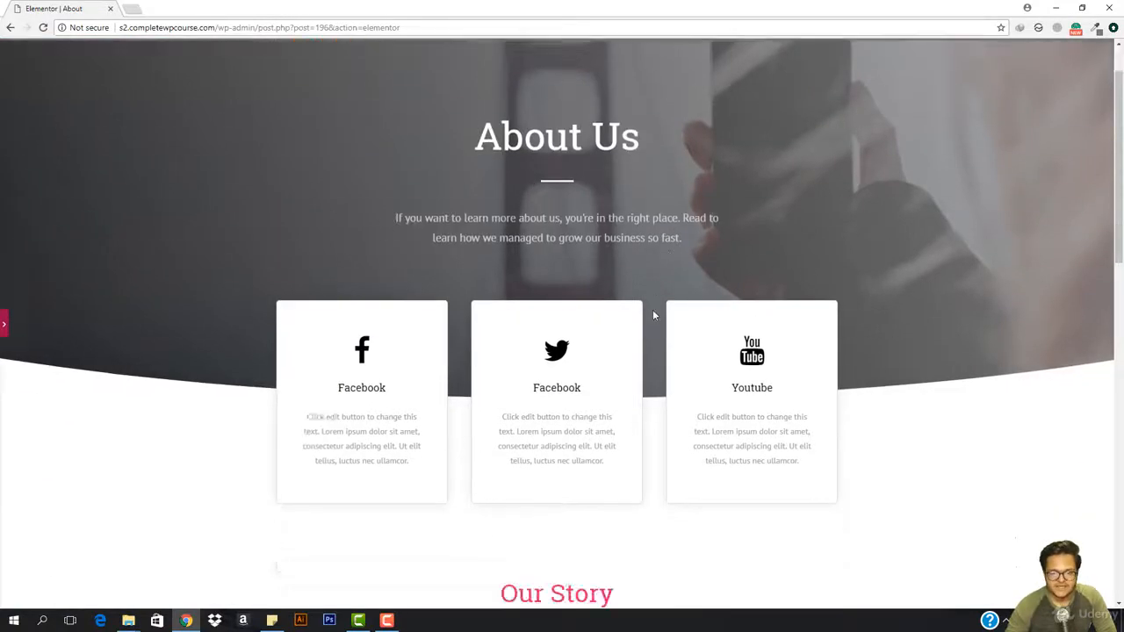
scroll(519, 352, down, 7)
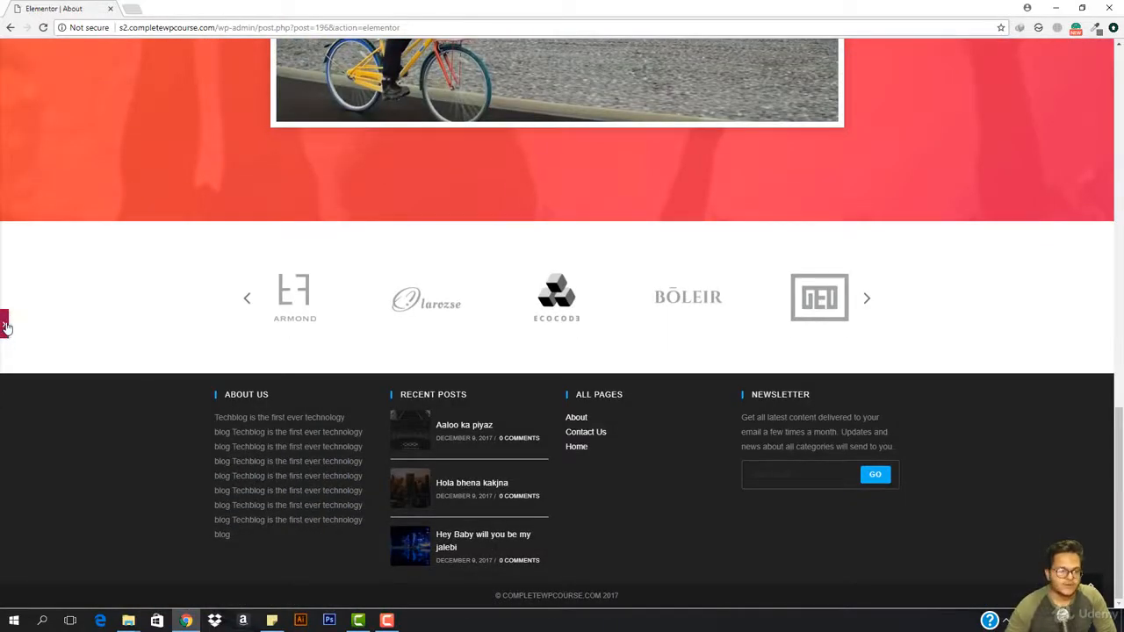
click(6, 327)
Step: Set the text color of the "Our Story" heading to black
scroll(404, 267, up, 6)
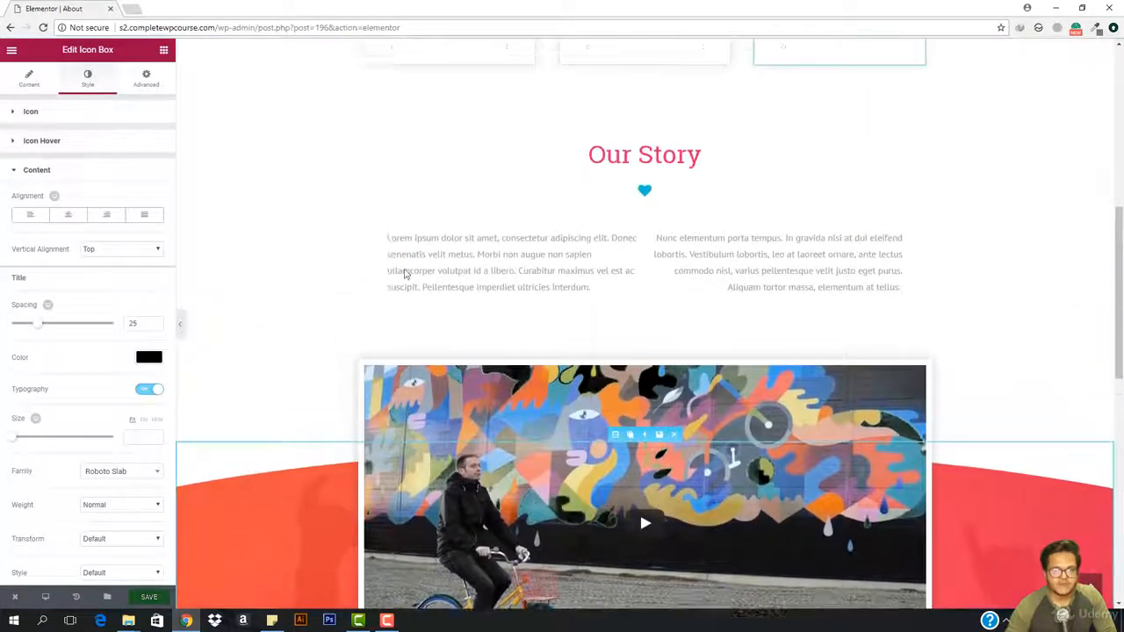
scroll(527, 228, up, 1)
click(695, 219)
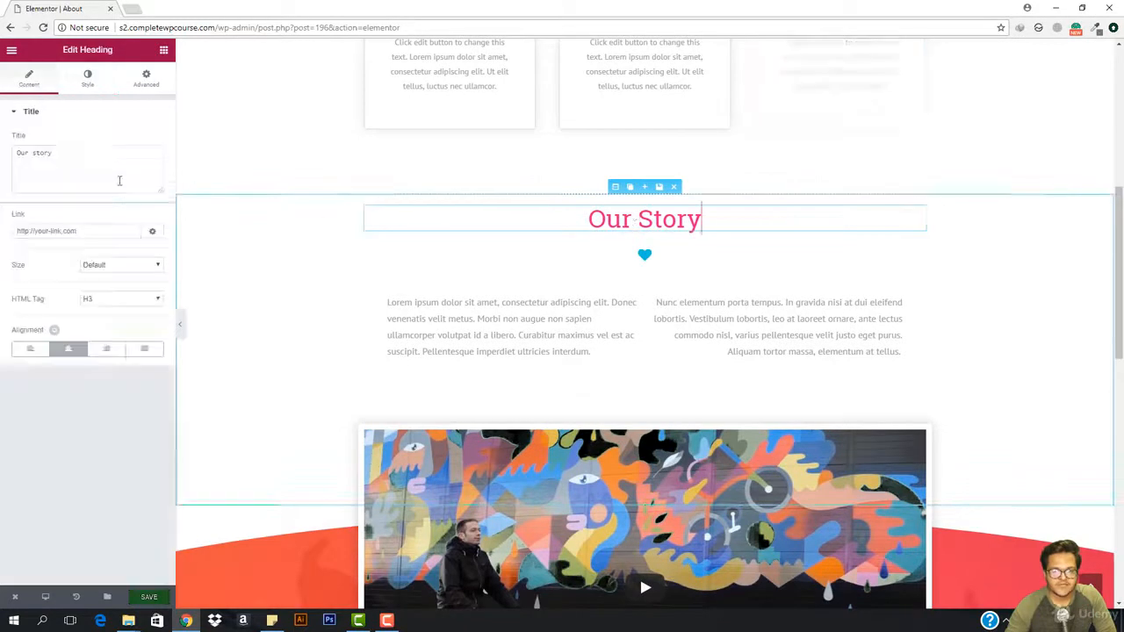
click(88, 84)
click(148, 140)
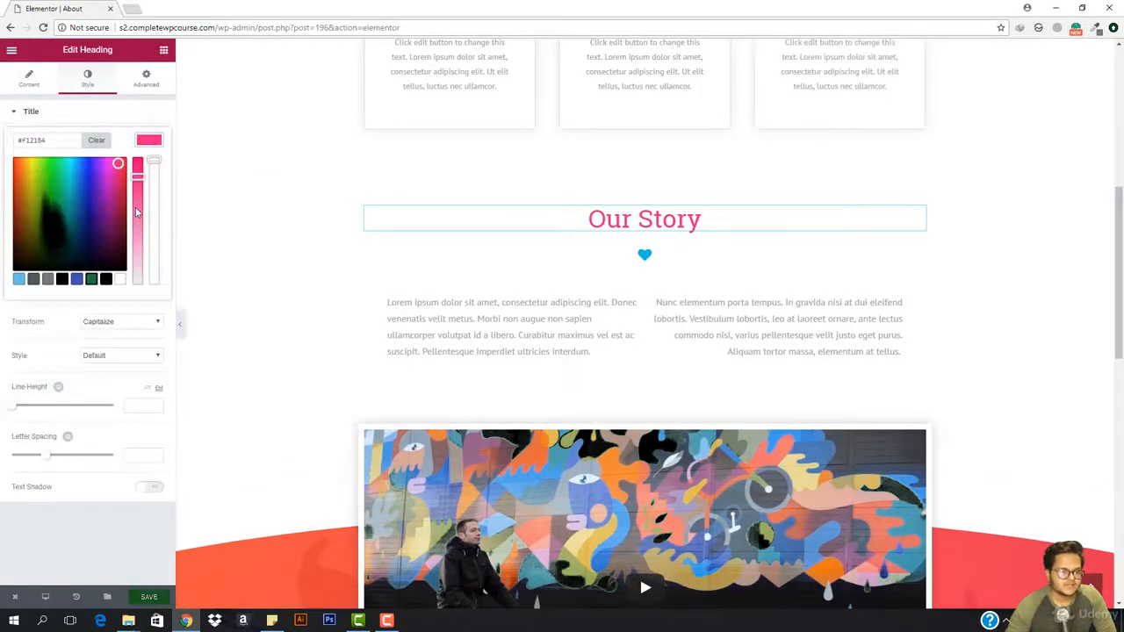
click(106, 280)
Step: Set the primary color of the heart icon under the "Our Story" heading to gray (#727272)
click(547, 261)
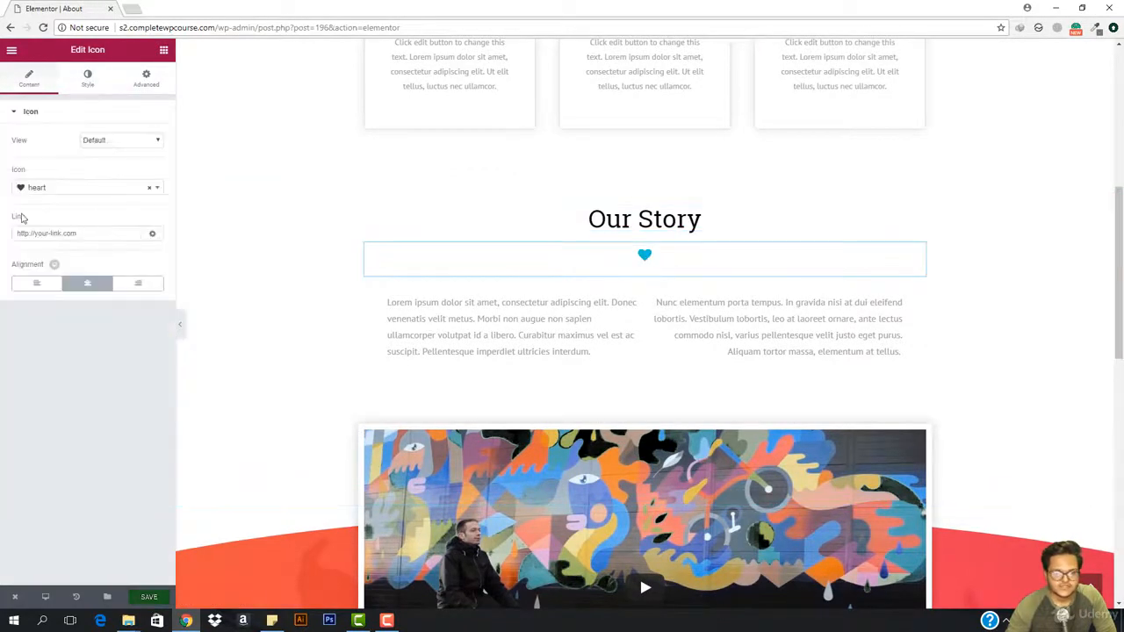
click(88, 81)
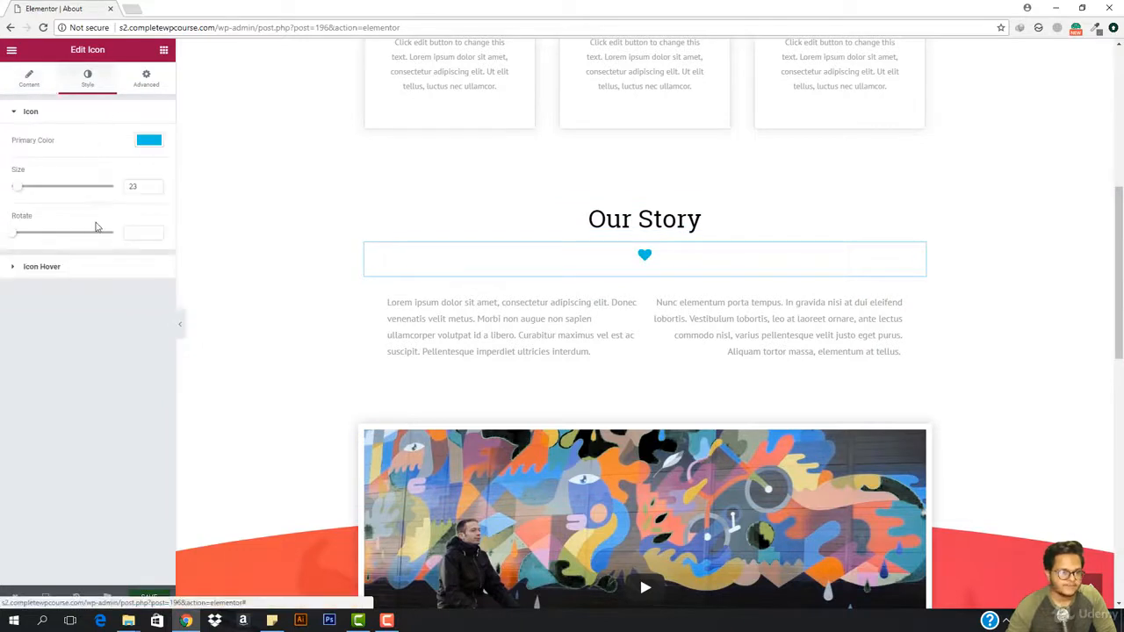
click(149, 141)
click(105, 280)
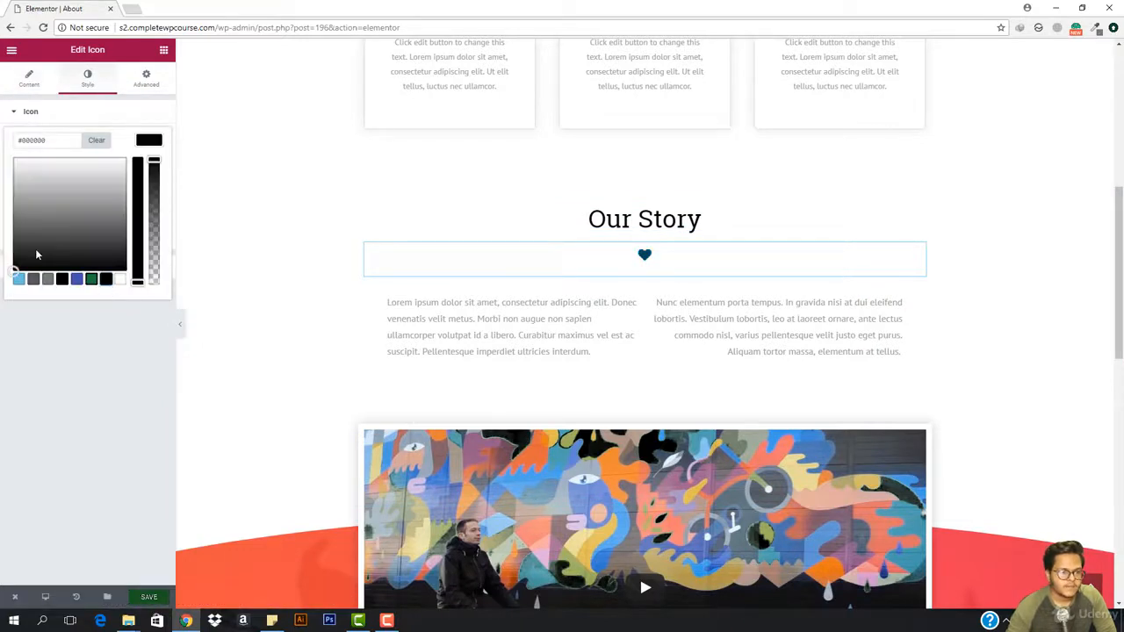
click(46, 230)
drag(46, 229, 54, 216)
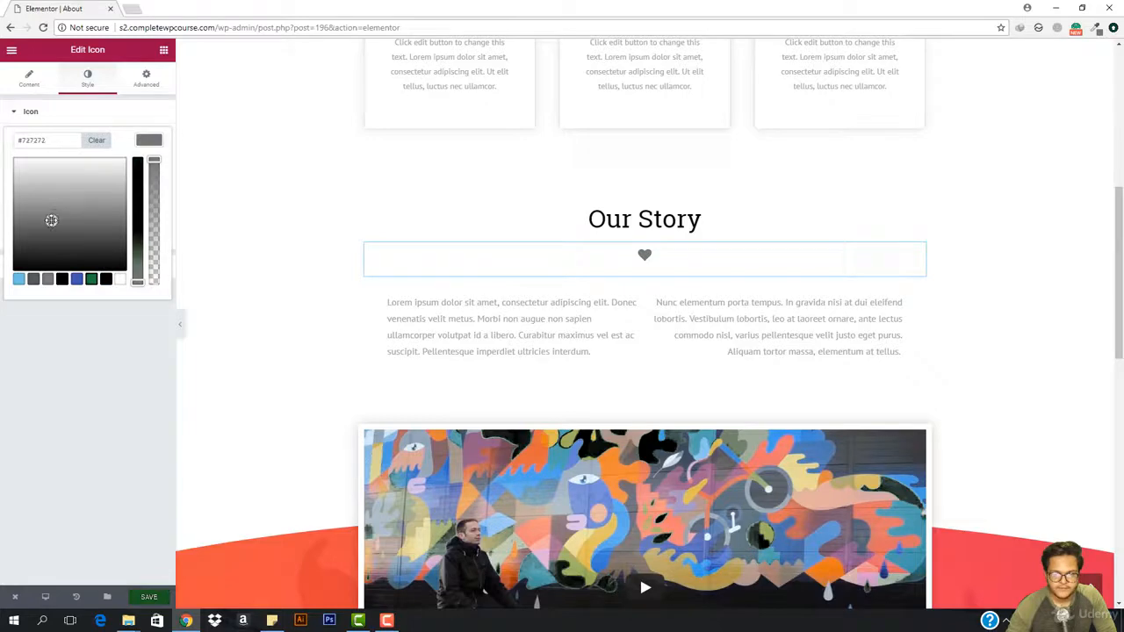
Step: Set the first gradient color of the video section's background overlay to black (#000000)
scroll(556, 319, down, 3)
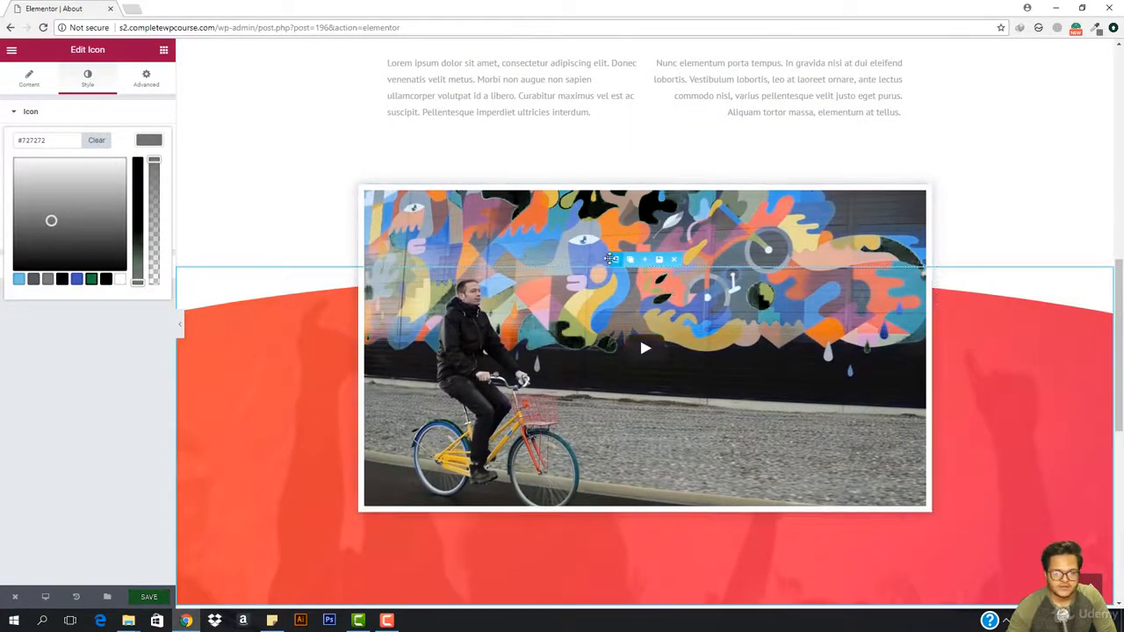
click(612, 259)
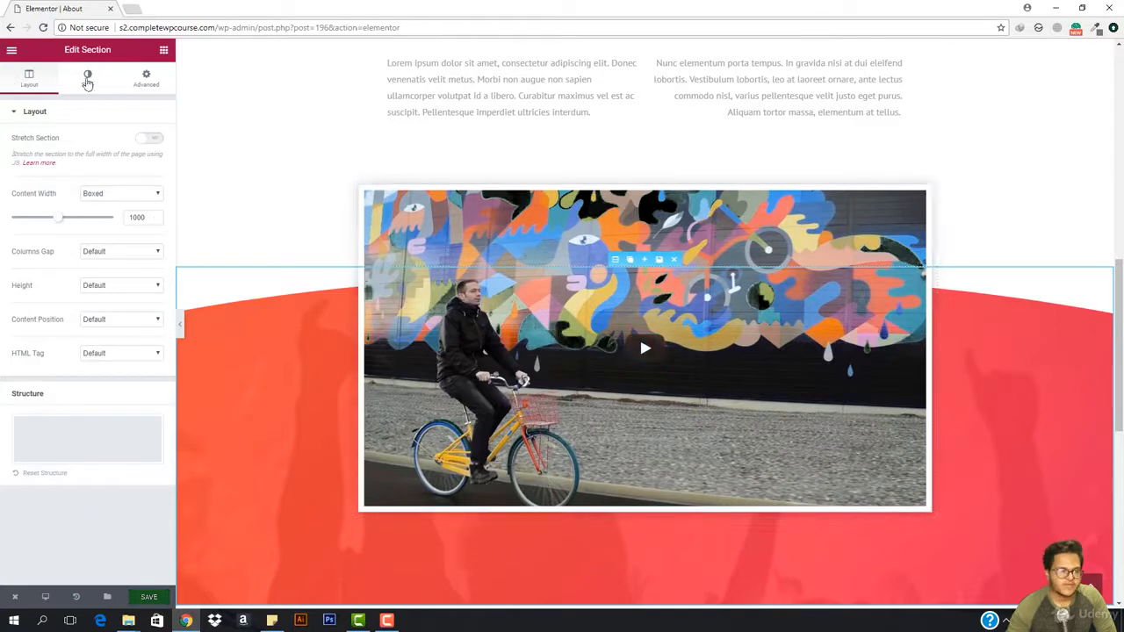
click(88, 79)
scroll(127, 421, down, 1)
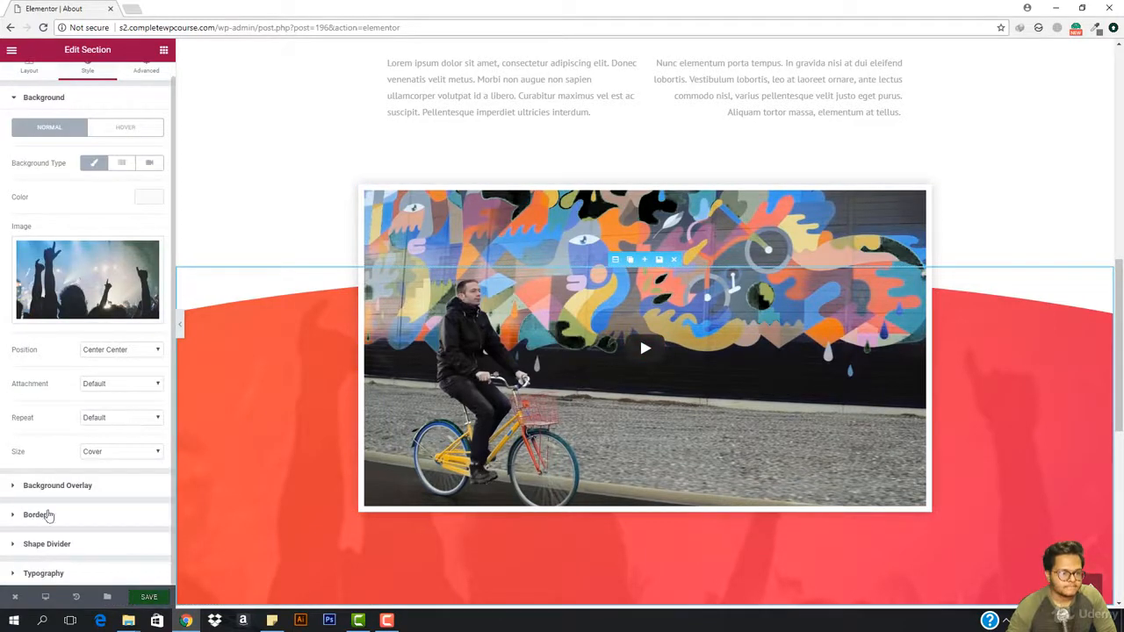
click(59, 486)
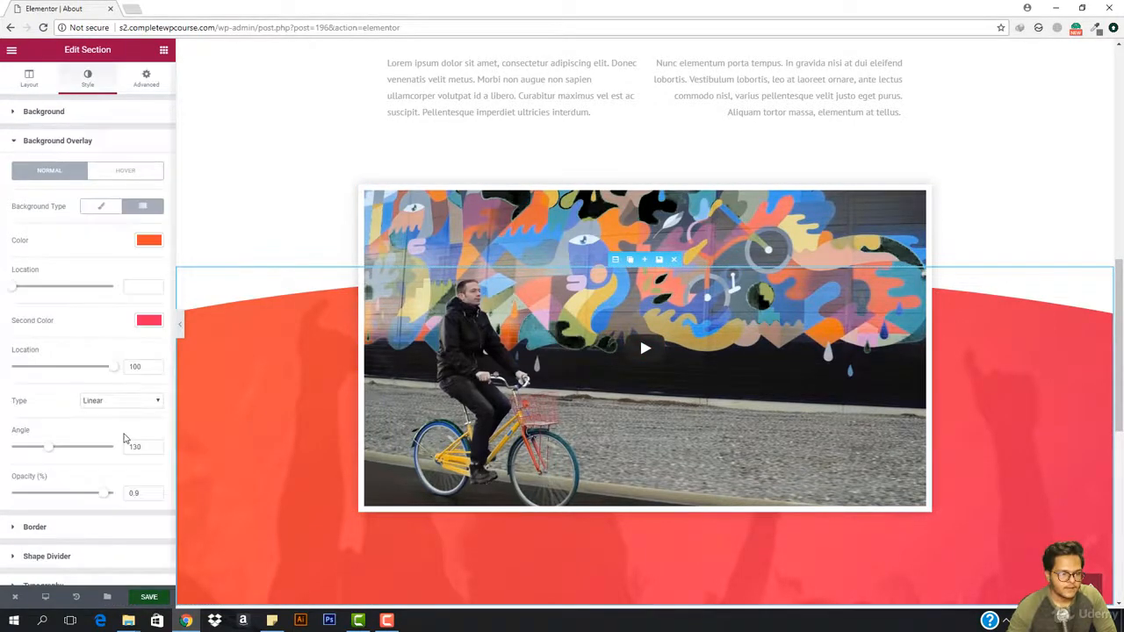
click(146, 242)
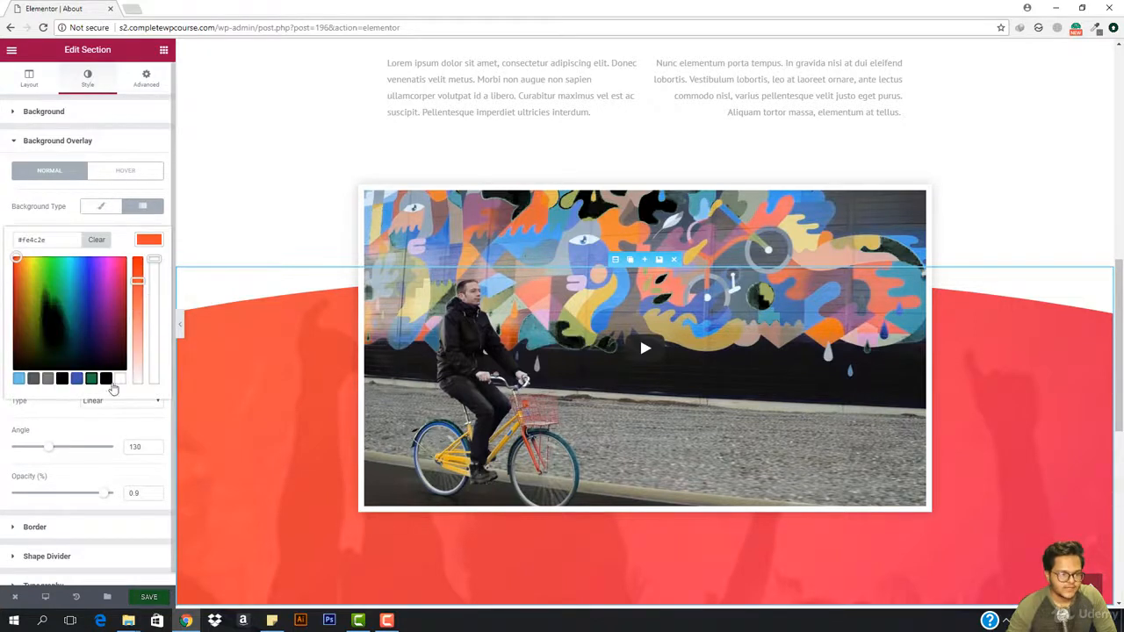
click(106, 379)
scroll(98, 317, down, 1)
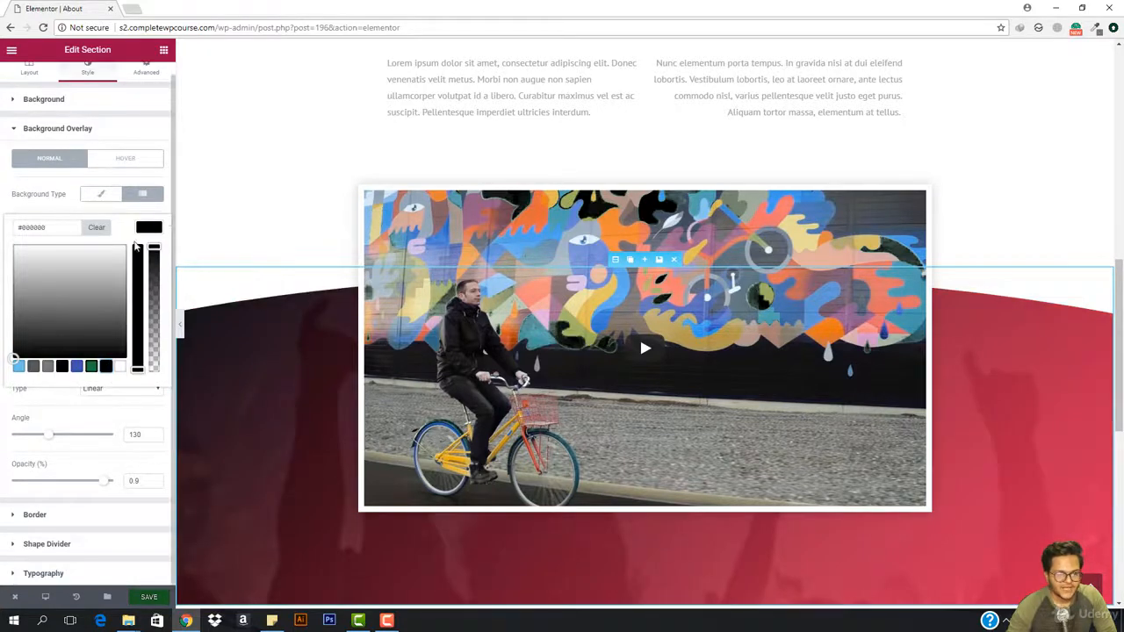
click(149, 228)
Step: Set the second gradient color of the video section's background overlay to light gray (#d1d1d1) and check the section
click(148, 309)
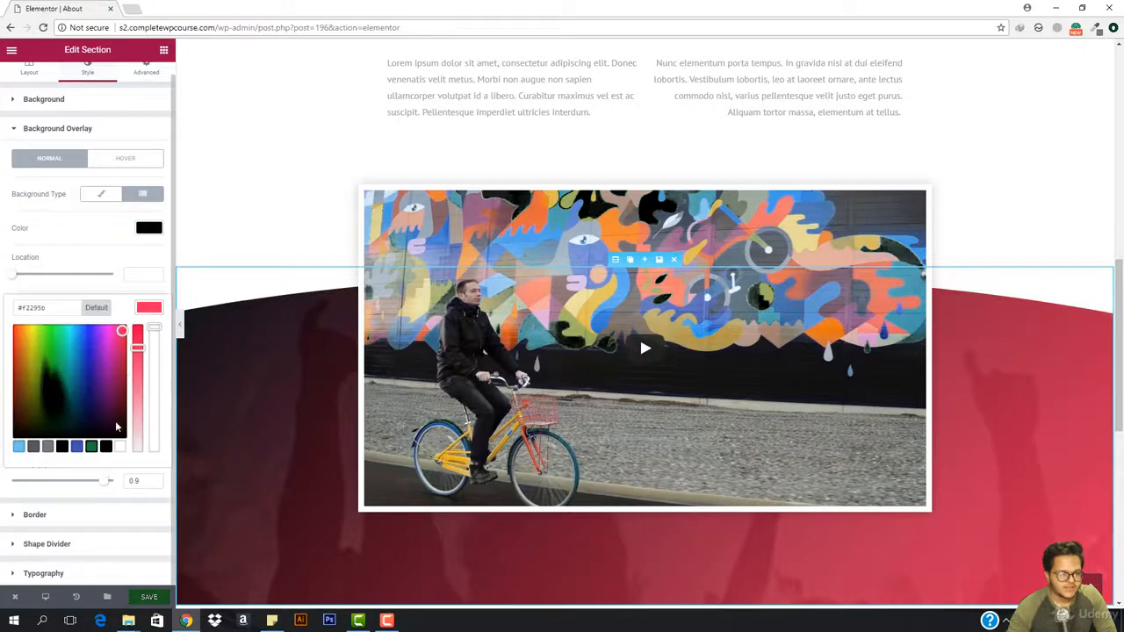
click(106, 448)
click(106, 345)
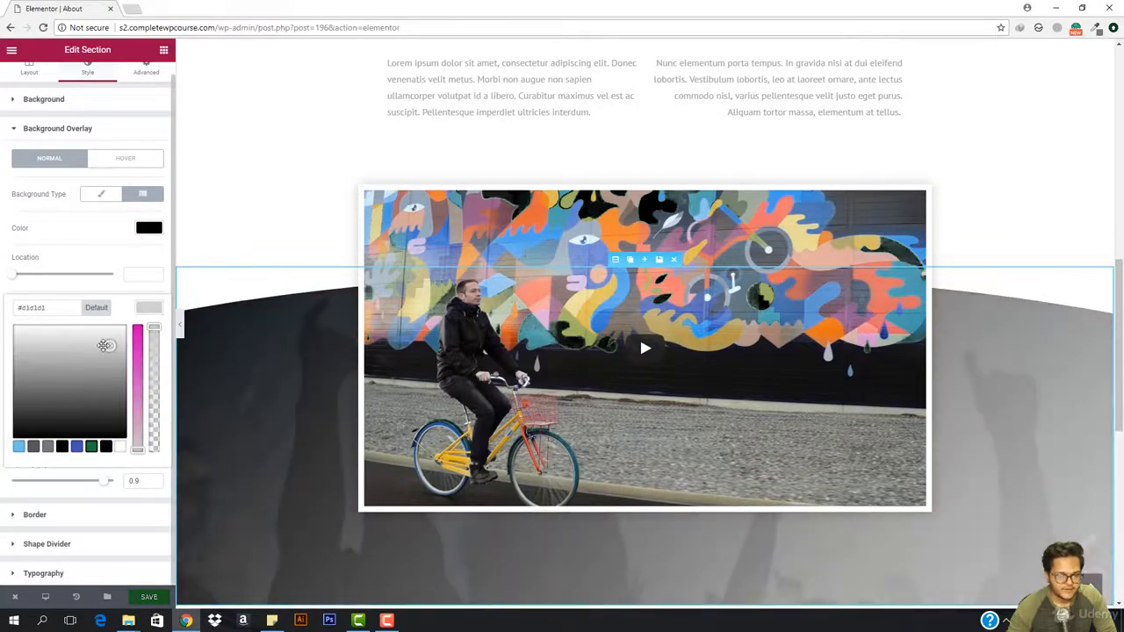
scroll(290, 246, down, 4)
scroll(316, 259, up, 2)
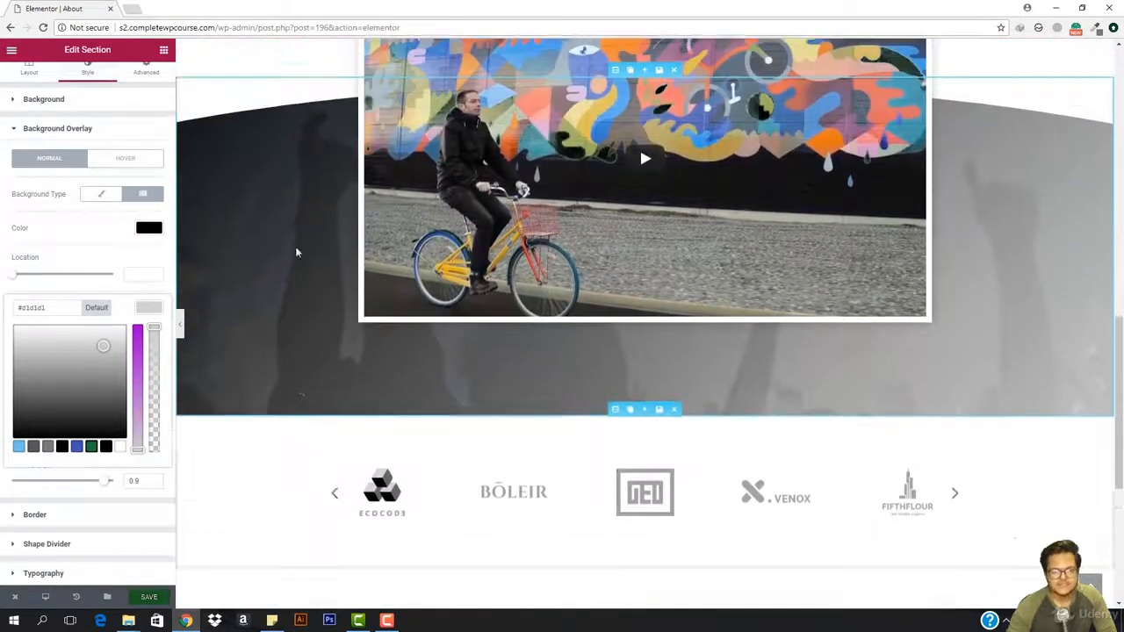
scroll(247, 258, up, 1)
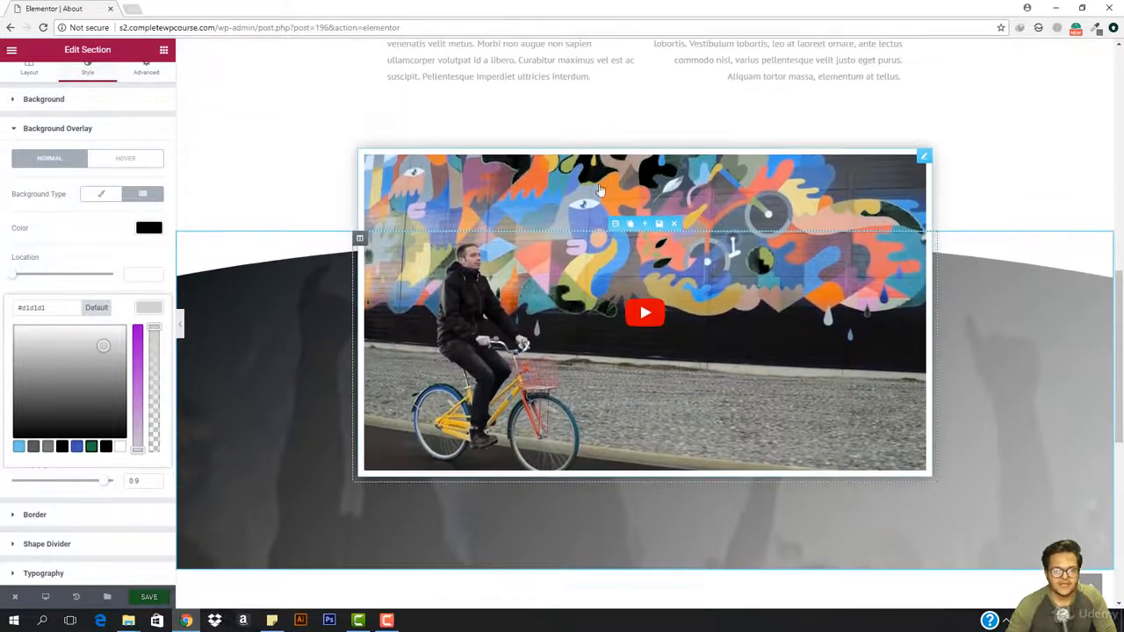
Step: Start the embedded video, open its widget settings and check the aspect ratio and content options
click(512, 198)
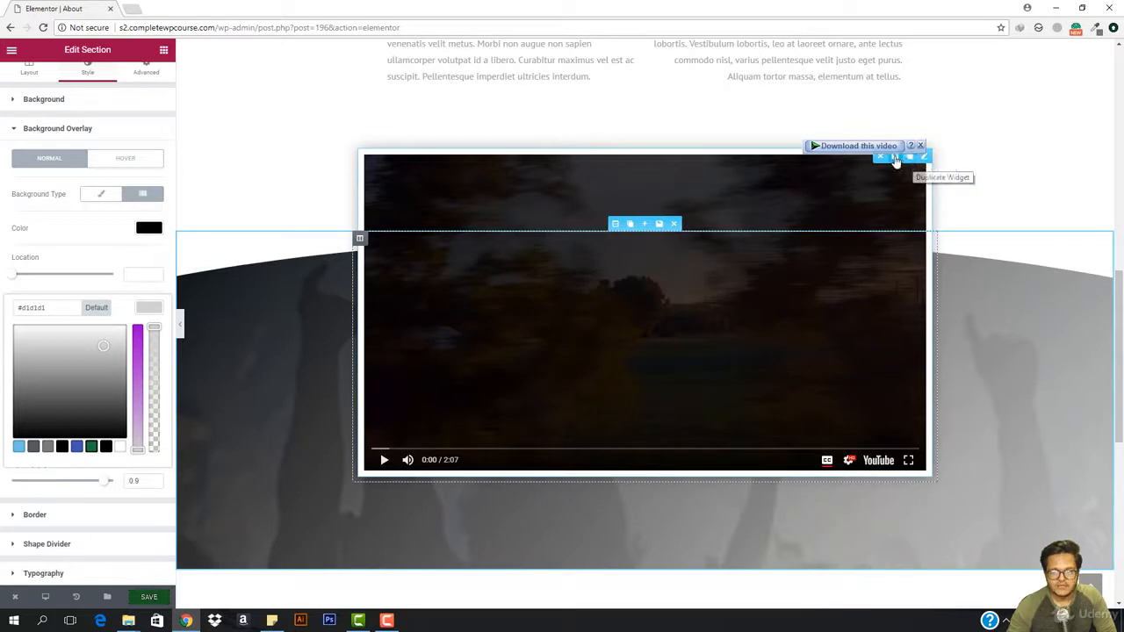
click(925, 155)
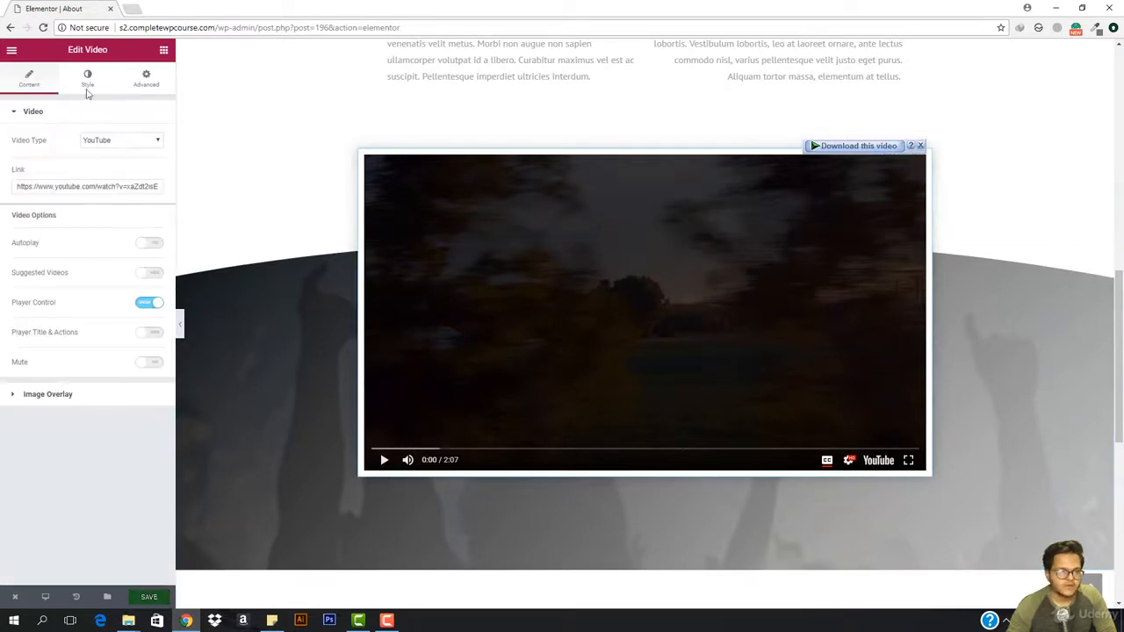
click(88, 77)
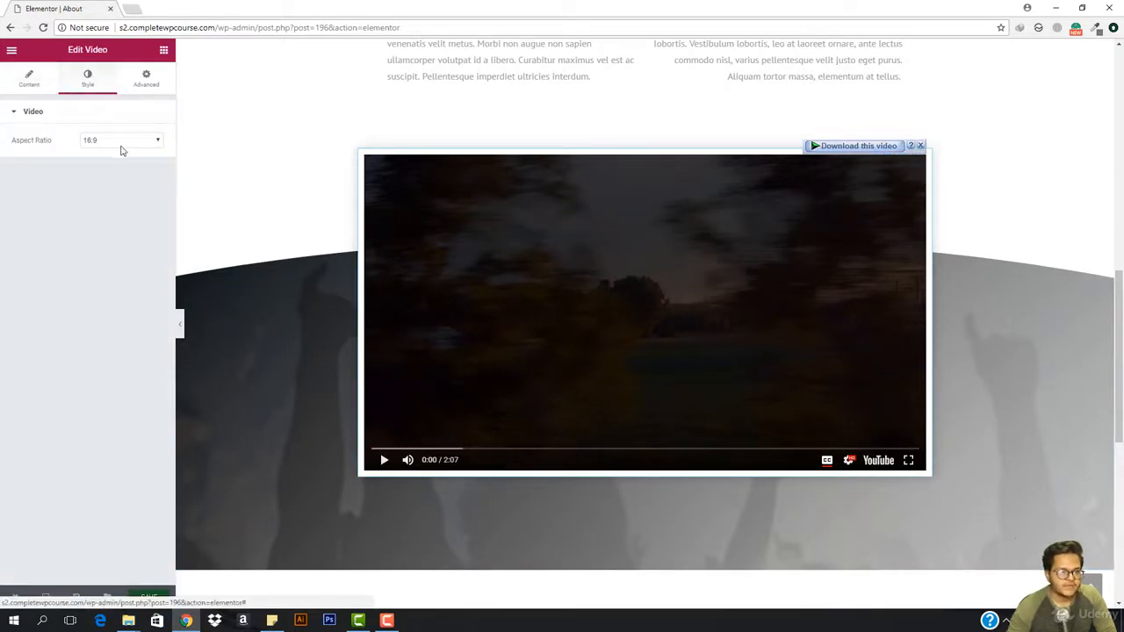
click(121, 144)
click(18, 106)
click(26, 83)
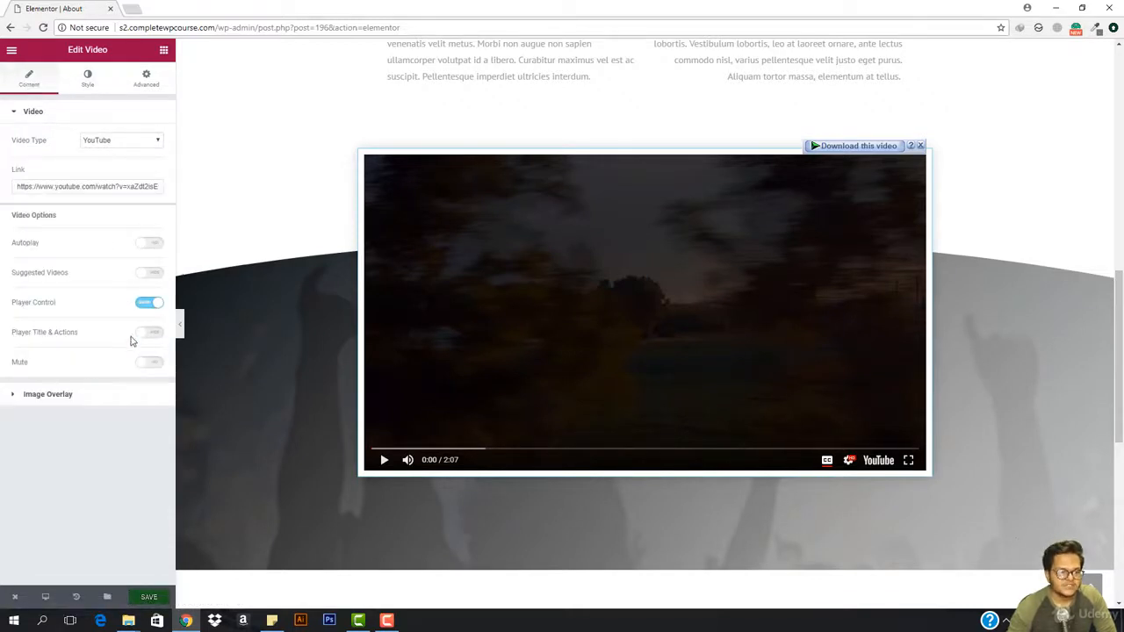
Step: Enable the video's image overlay, using the dark laptop photo with the purple light from the media library, and review the section
click(49, 394)
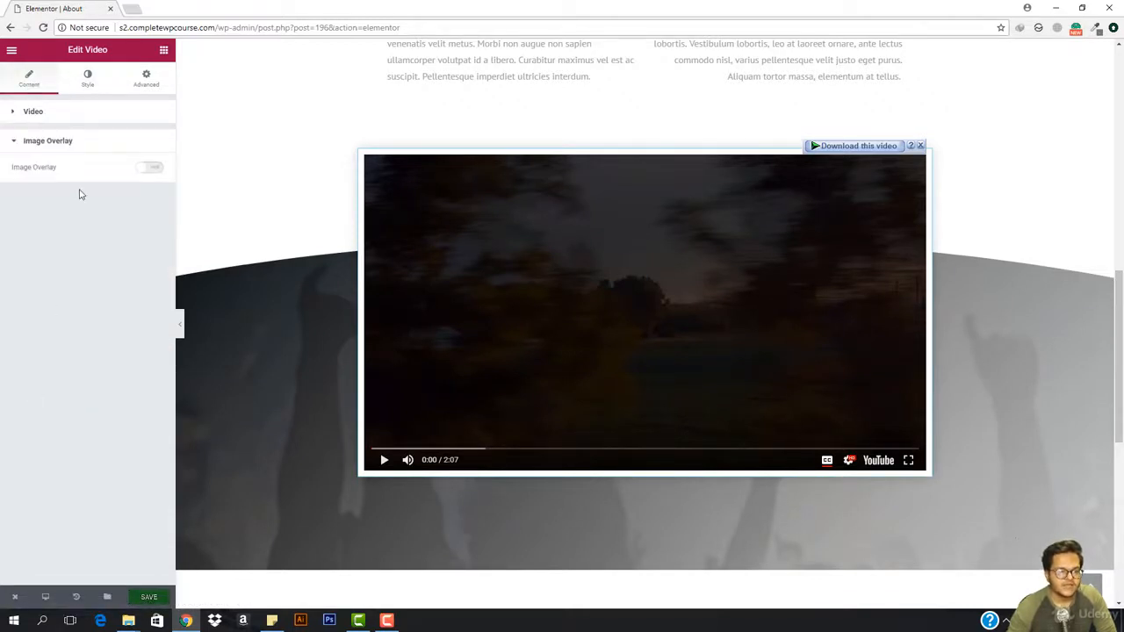
click(151, 171)
click(91, 255)
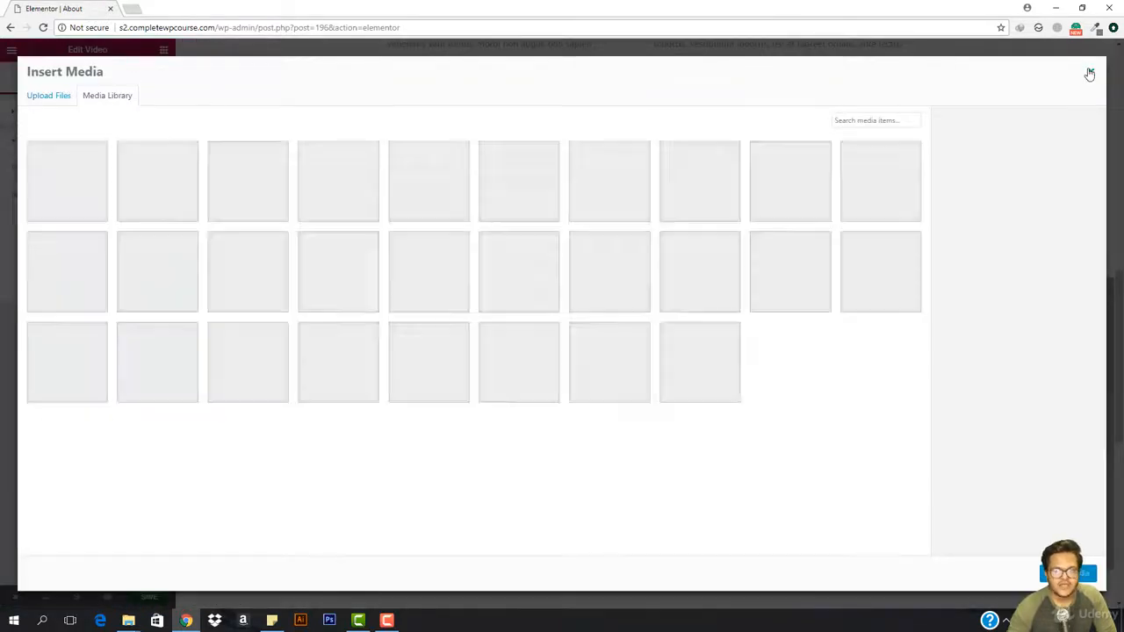
click(1091, 71)
click(85, 254)
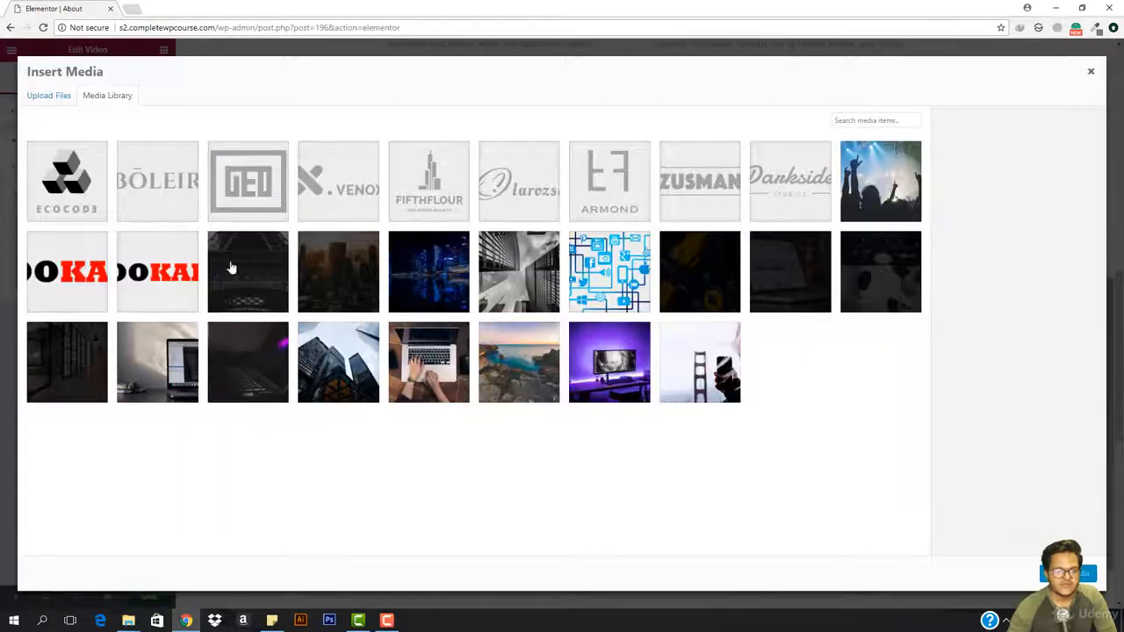
click(287, 379)
click(1070, 573)
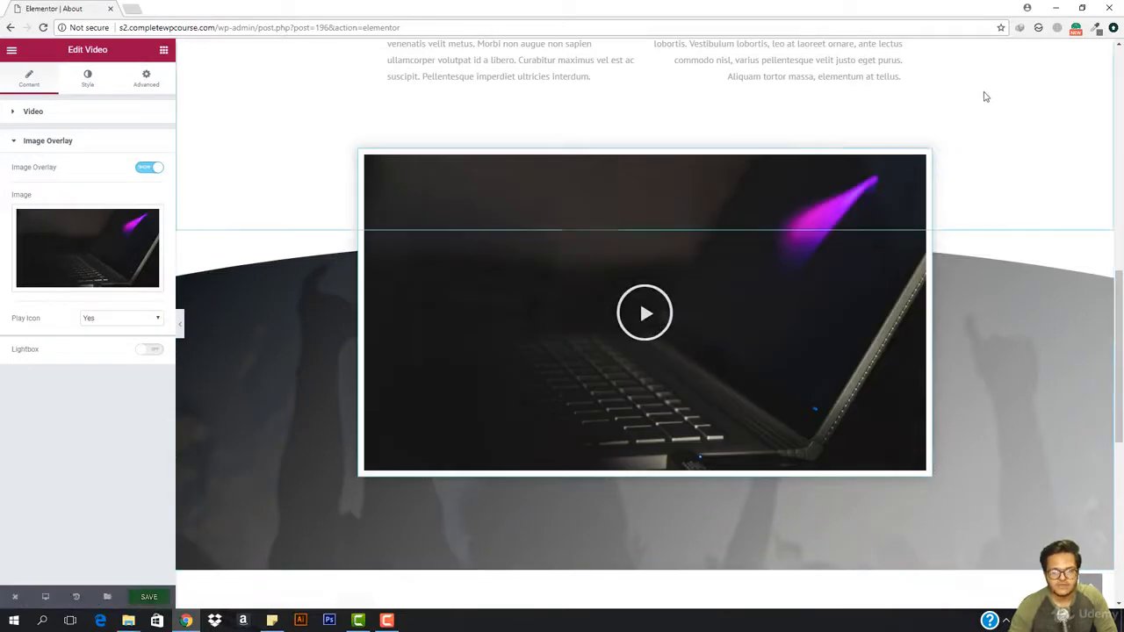
scroll(441, 331, down, 1)
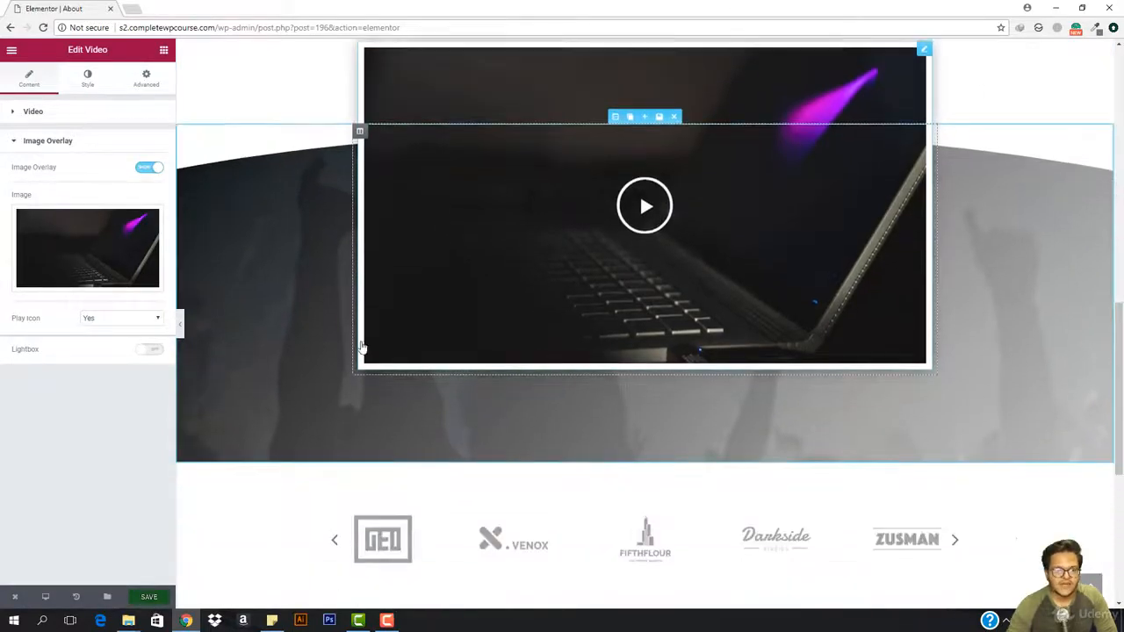
scroll(442, 249, up, 2)
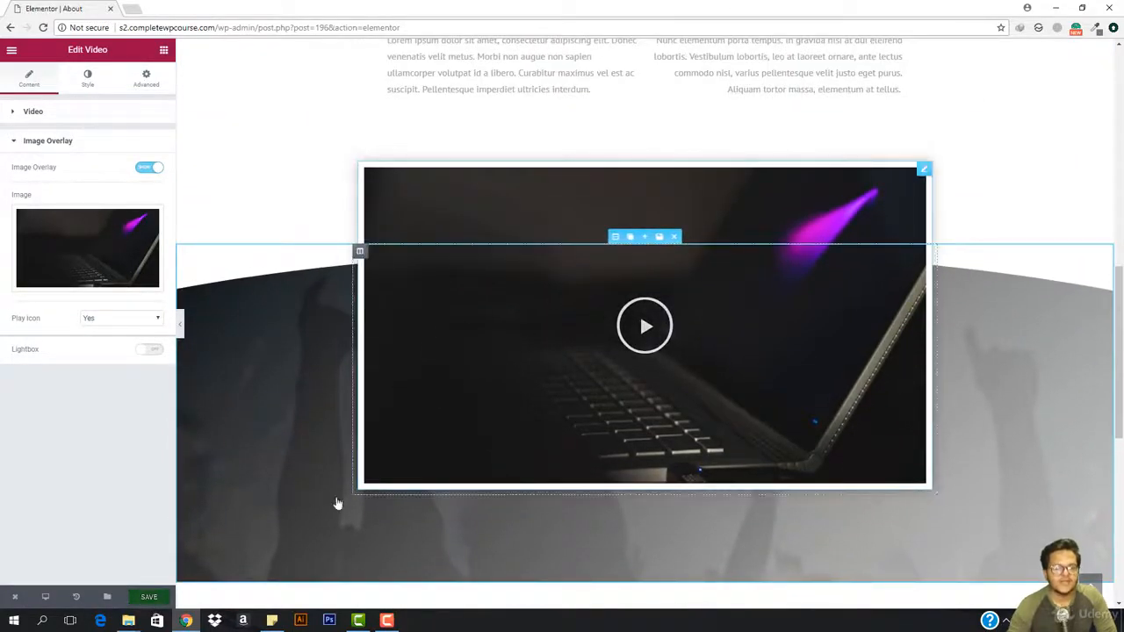
scroll(337, 501, down, 2)
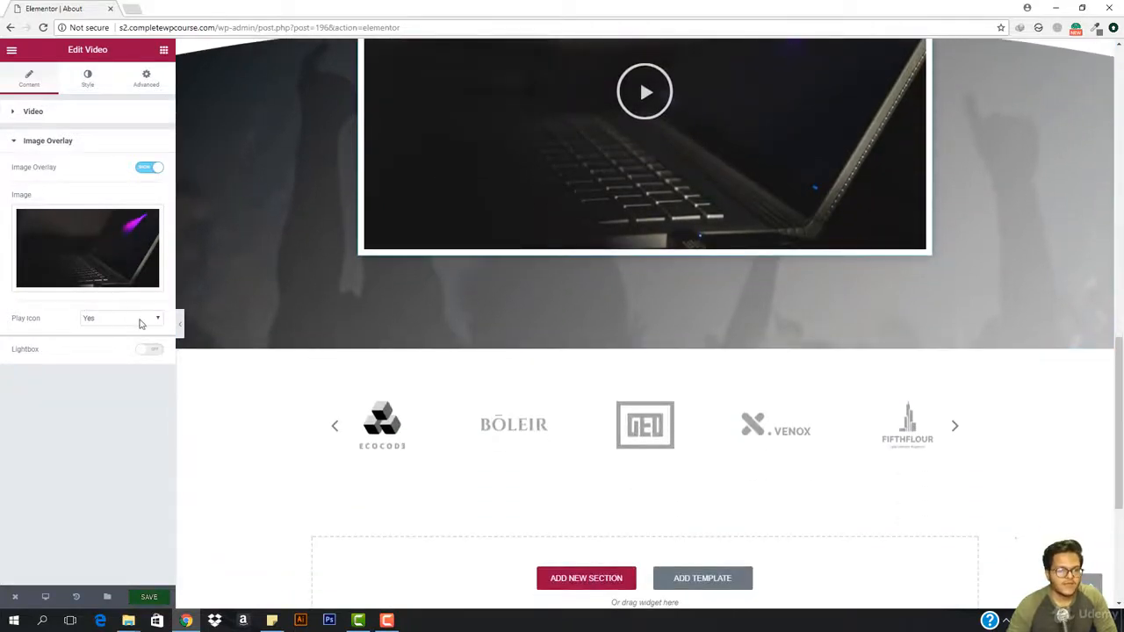
Step: Enable the lightbox for the video, play it to test the popup, and close it
click(149, 350)
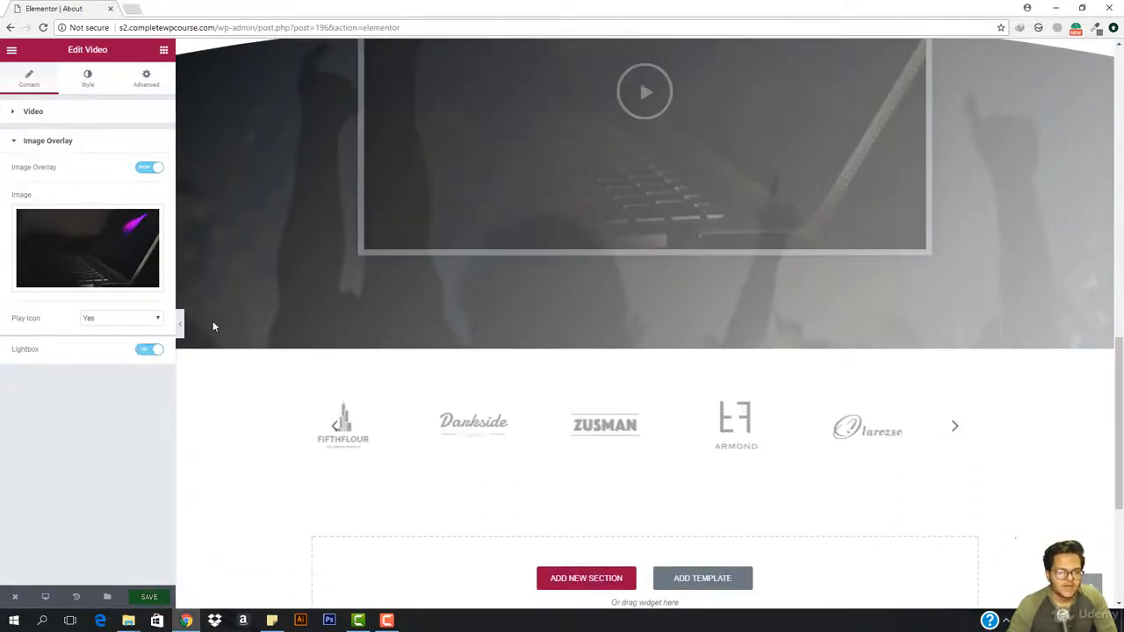
scroll(245, 353, up, 3)
scroll(521, 340, down, 3)
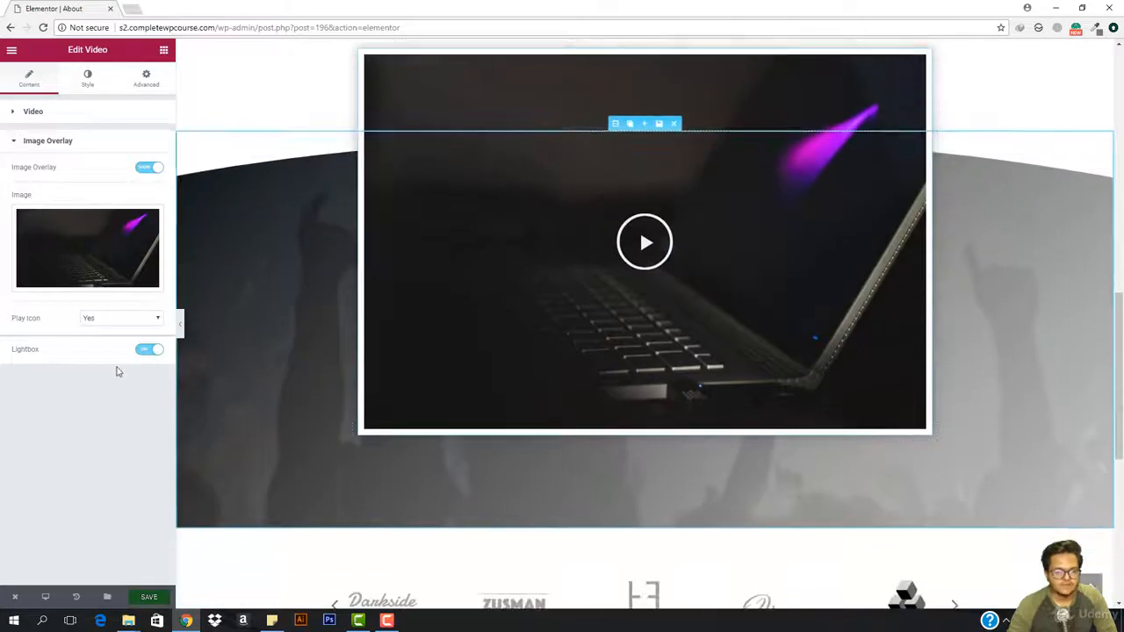
click(621, 254)
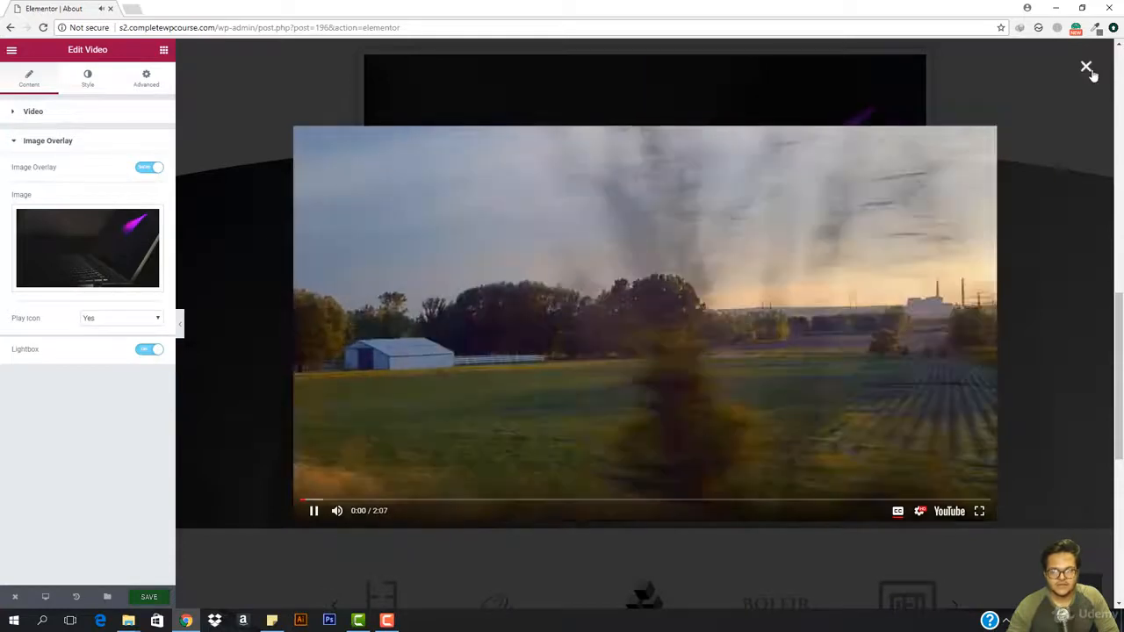
click(1086, 68)
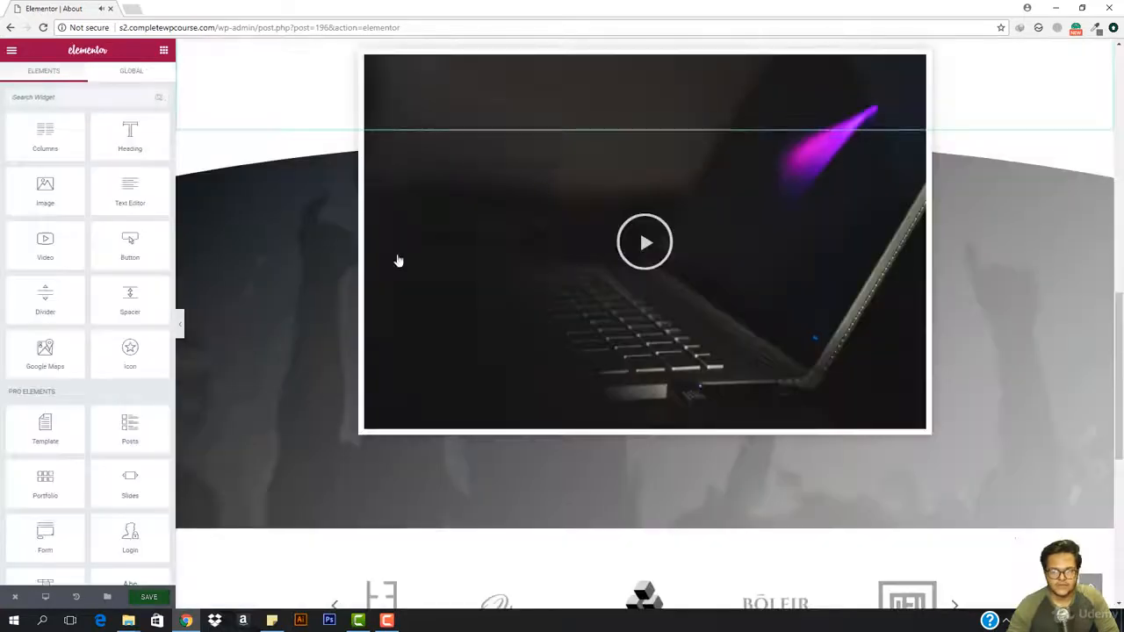
Step: Preview the whole About page without the editing panel, checking the logo carousel, footer, hero text and icon boxes
scroll(123, 369, down, 5)
scroll(122, 378, down, 2)
scroll(371, 464, down, 5)
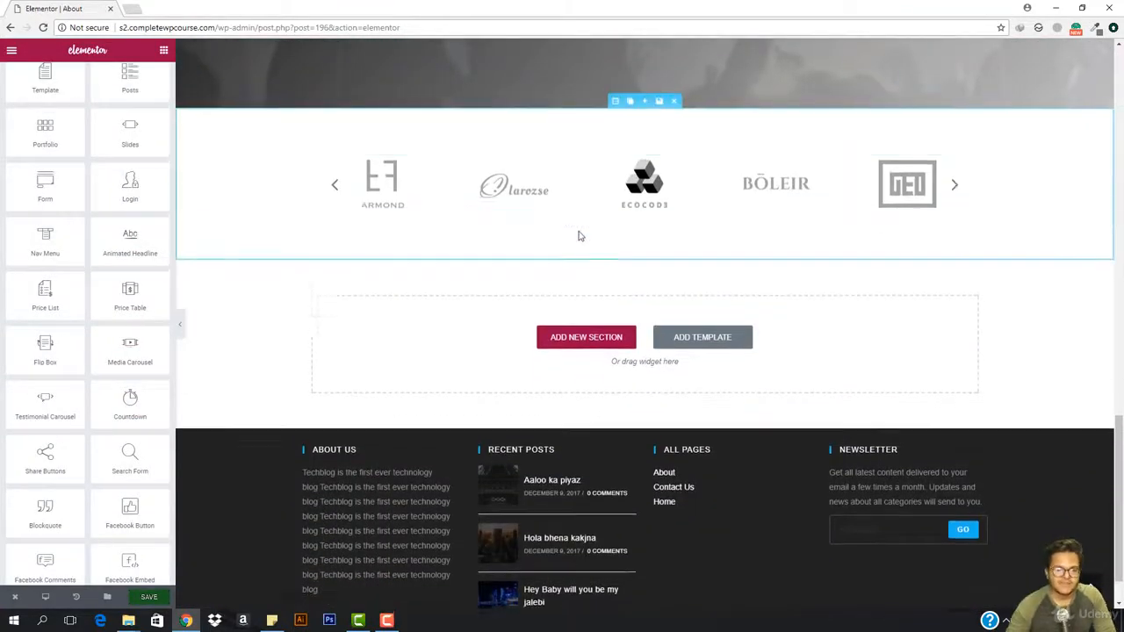
scroll(527, 289, down, 1)
click(180, 324)
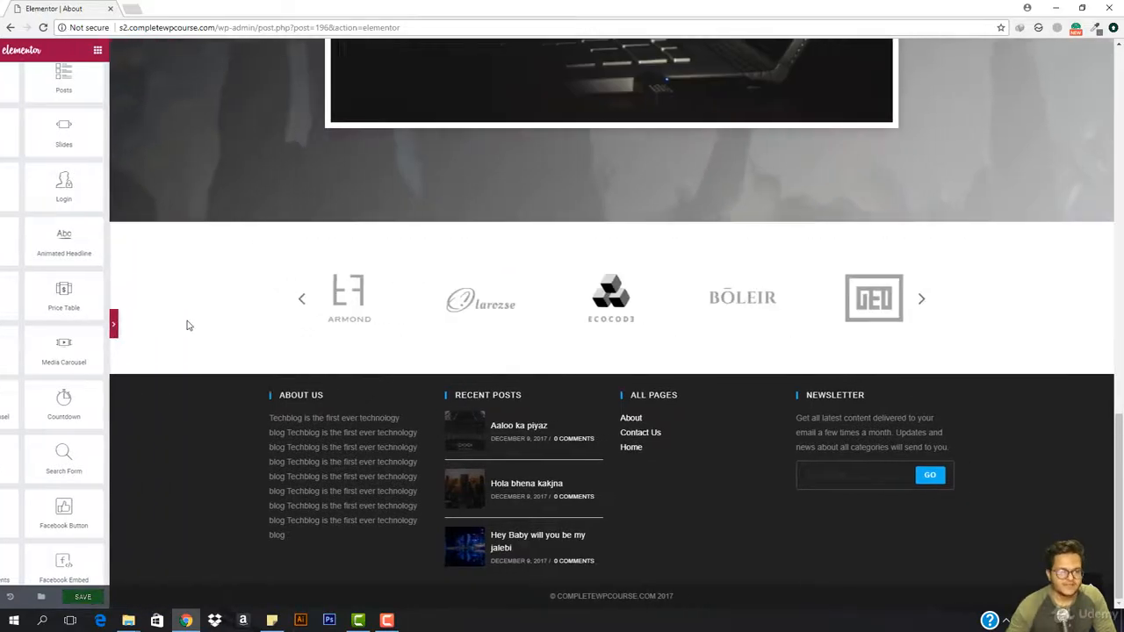
scroll(187, 325, up, 10)
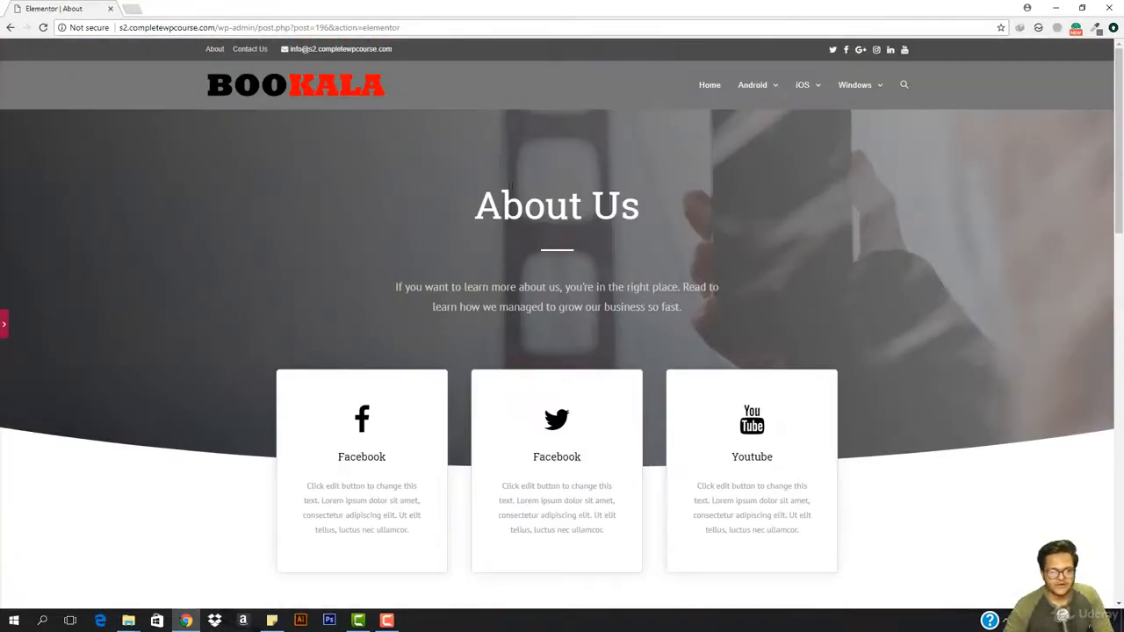
scroll(489, 195, down, 1)
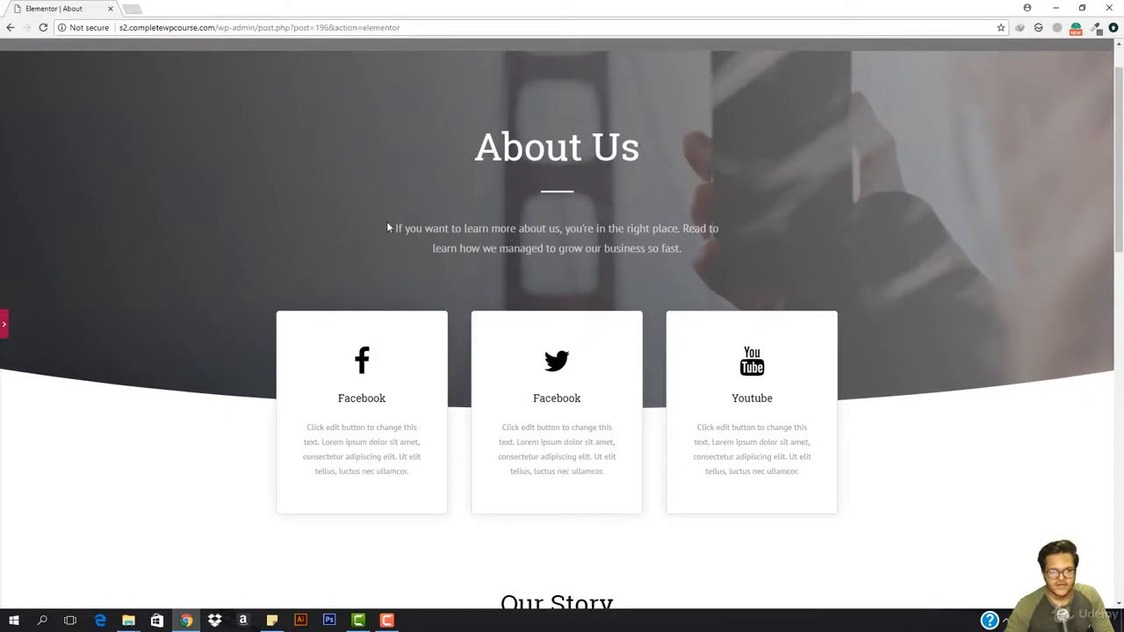
drag(386, 228, 756, 231)
click(757, 232)
drag(425, 240, 825, 261)
click(825, 261)
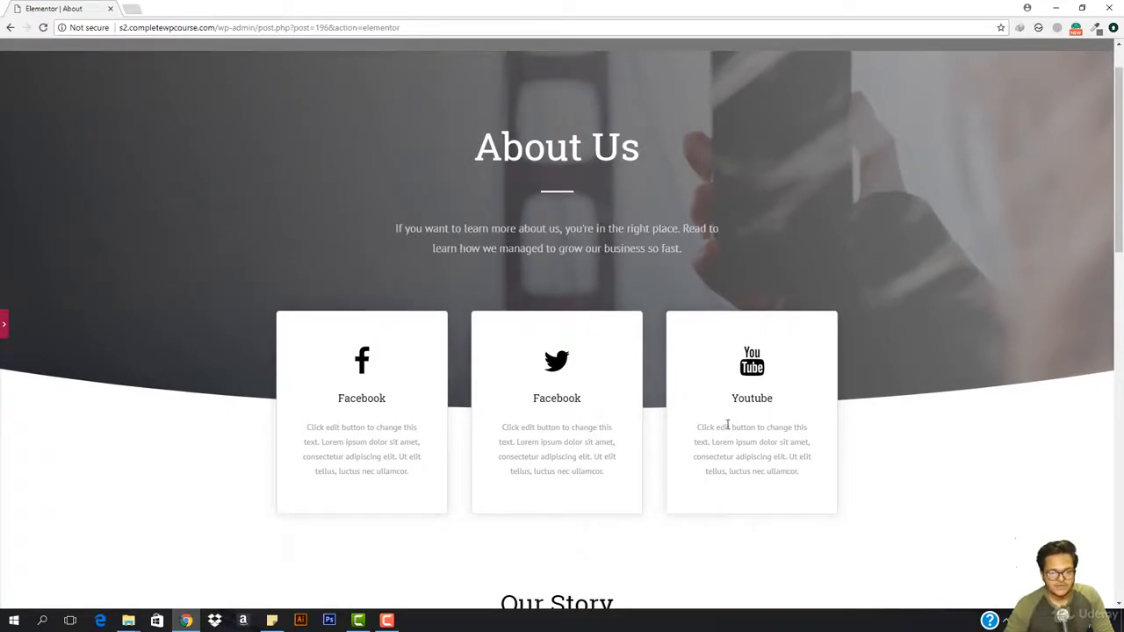
click(4, 326)
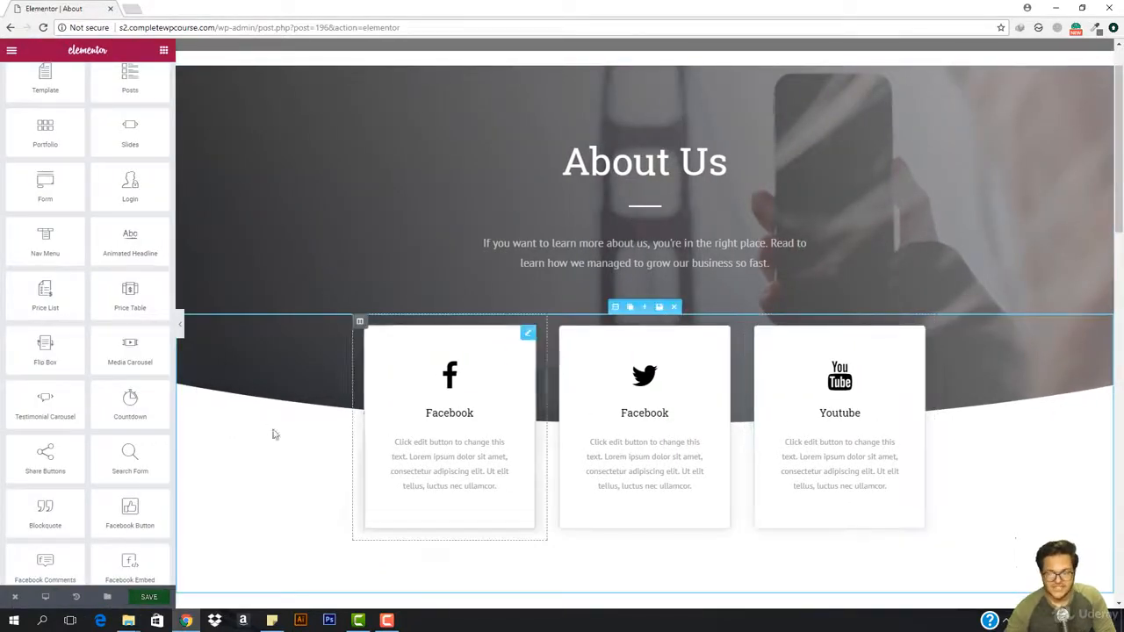
Step: Adjust the About Us hero section's bottom curve shape divider to a width of 177 and a height of about 301
scroll(384, 171, up, 1)
click(617, 118)
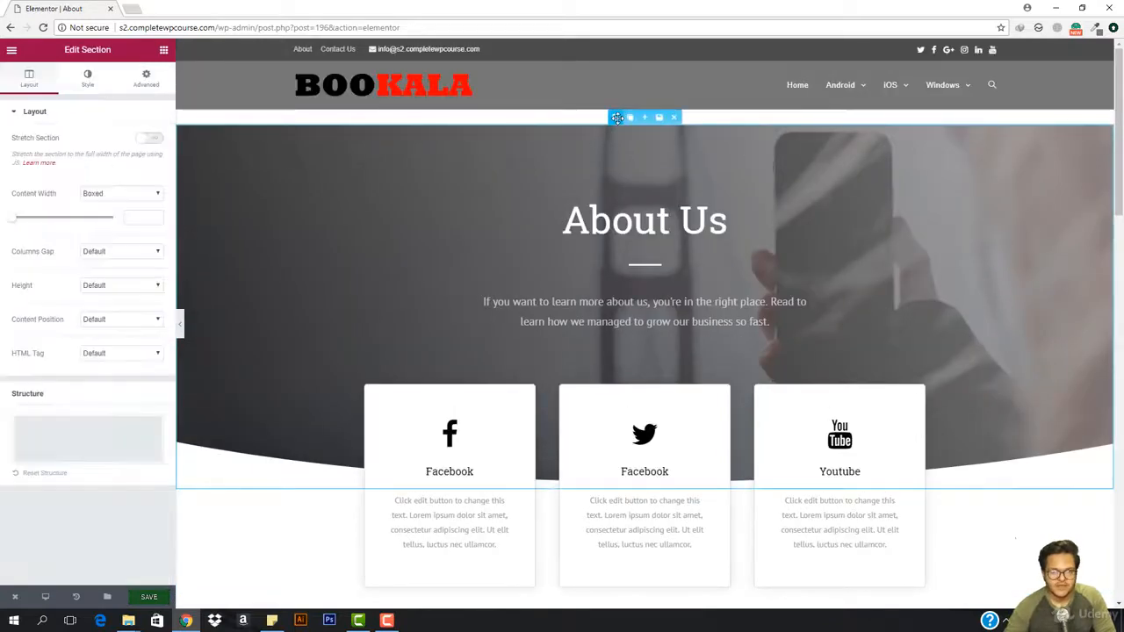
click(87, 78)
scroll(53, 551, down, 1)
click(47, 544)
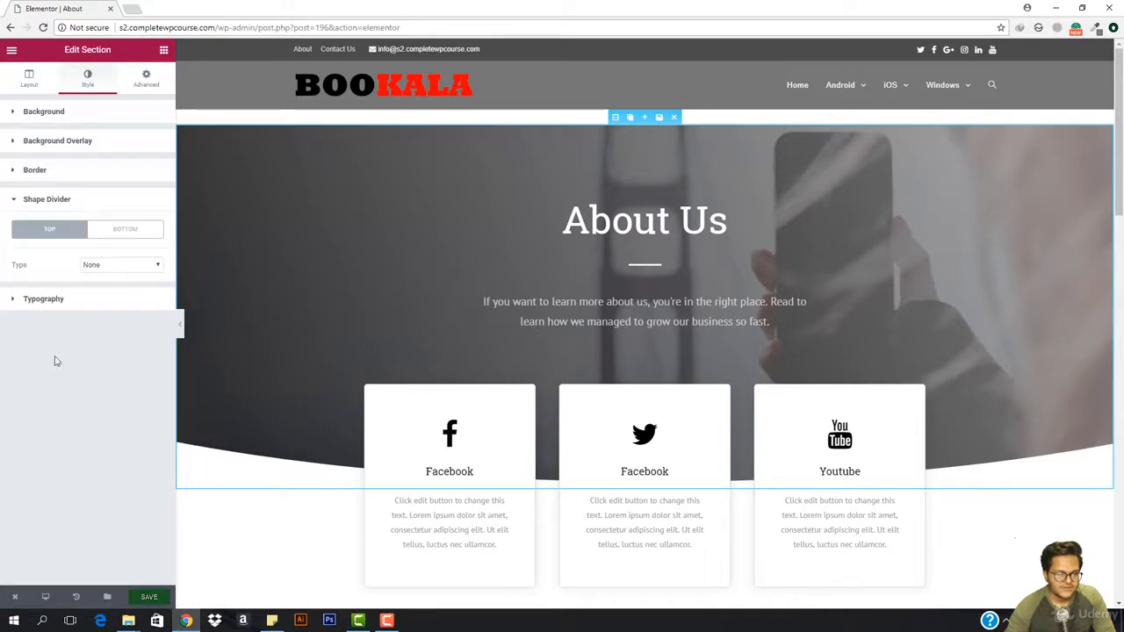
click(124, 230)
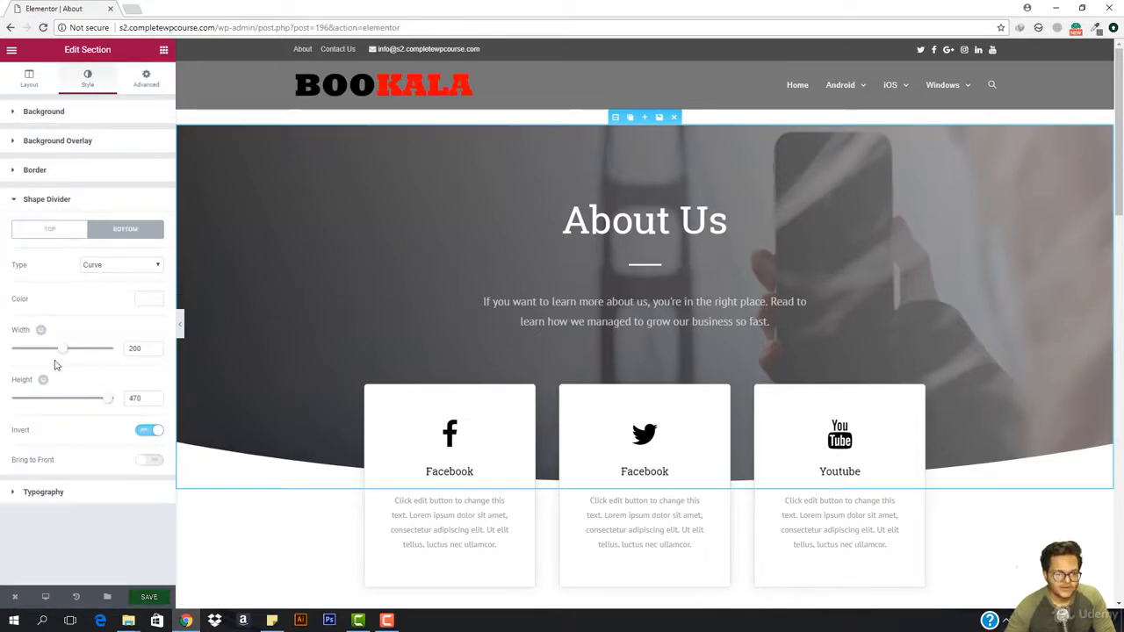
mouse_move(69, 354)
mouse_down()
mouse_move(131, 352)
mouse_move(3, 360)
mouse_move(52, 360)
mouse_up()
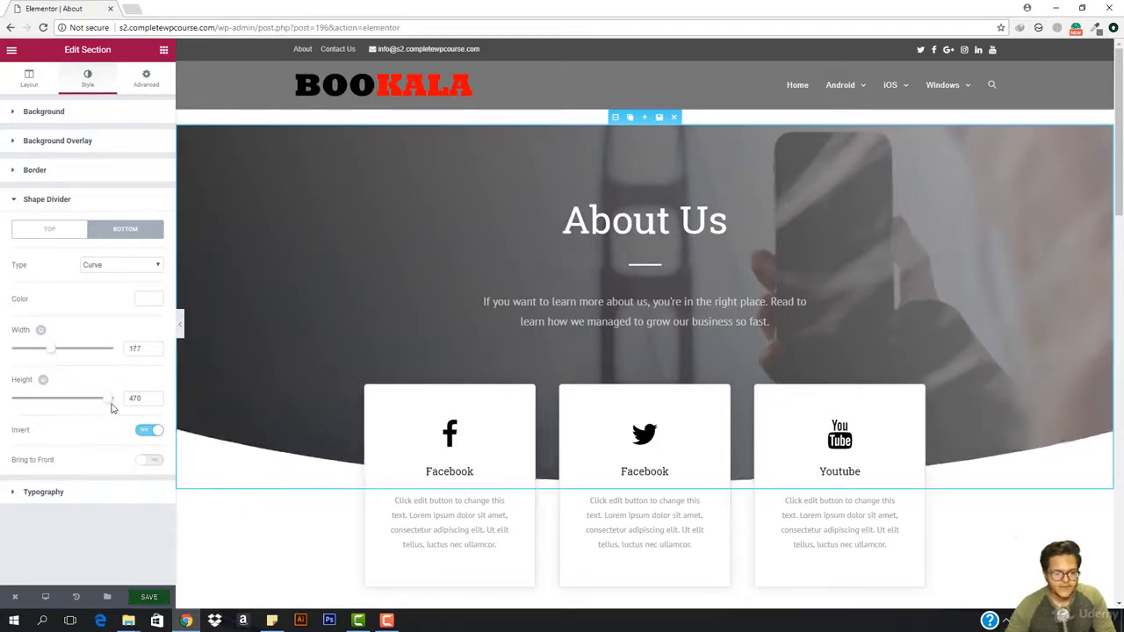
drag(110, 402, 2, 414)
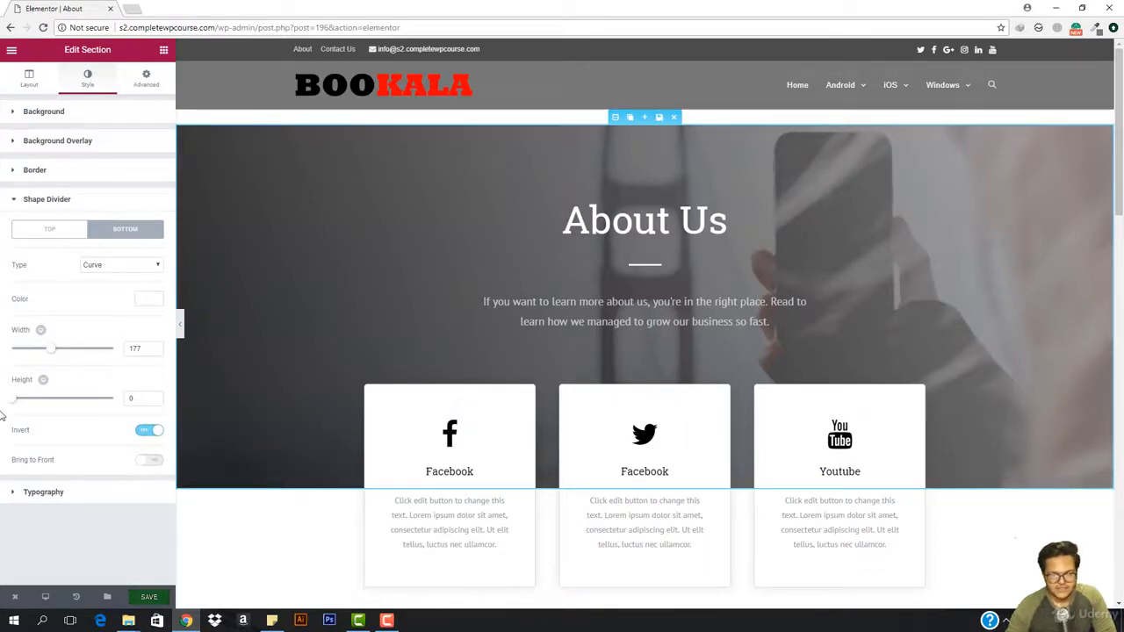
drag(15, 399, 73, 412)
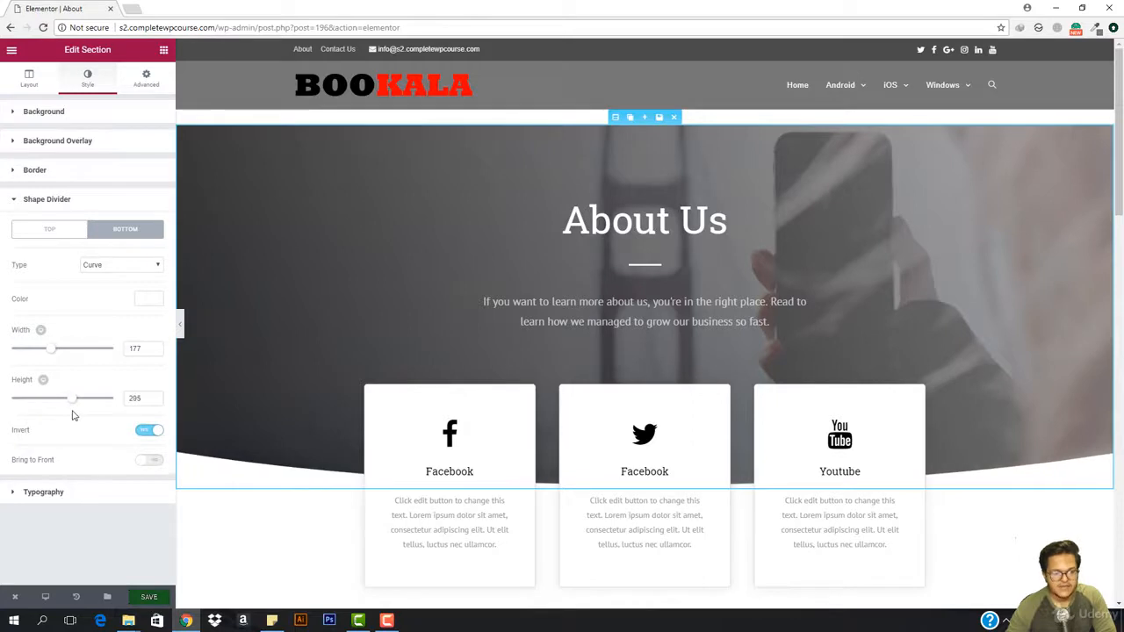
Step: Test the curve divider with Invert off and with Bring to Front on, restoring each option
click(150, 431)
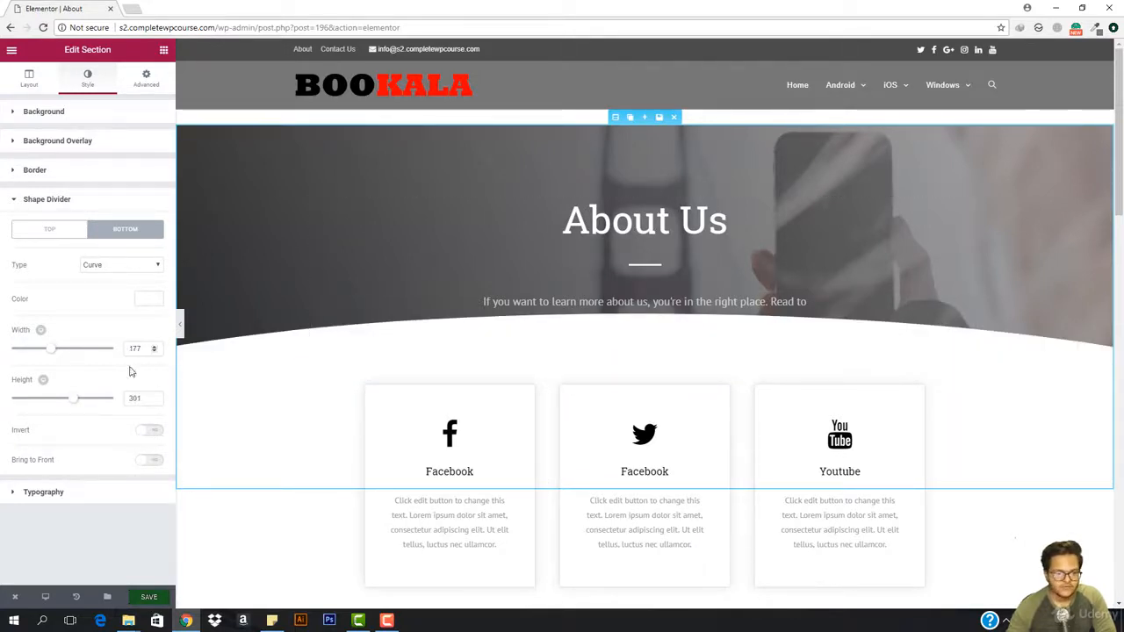
click(149, 434)
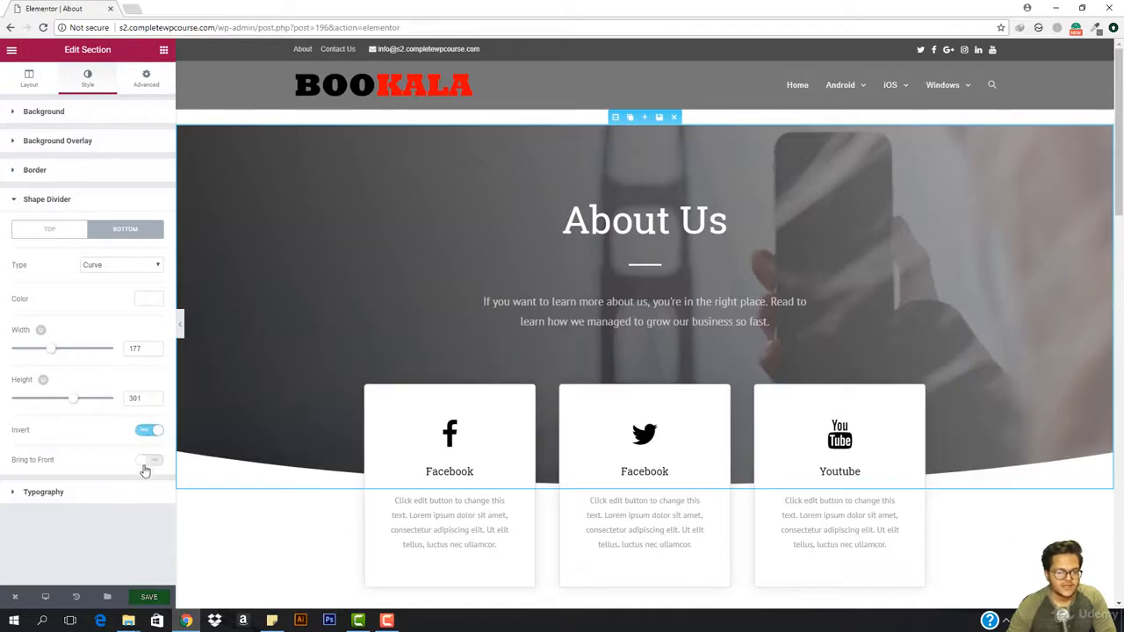
click(145, 465)
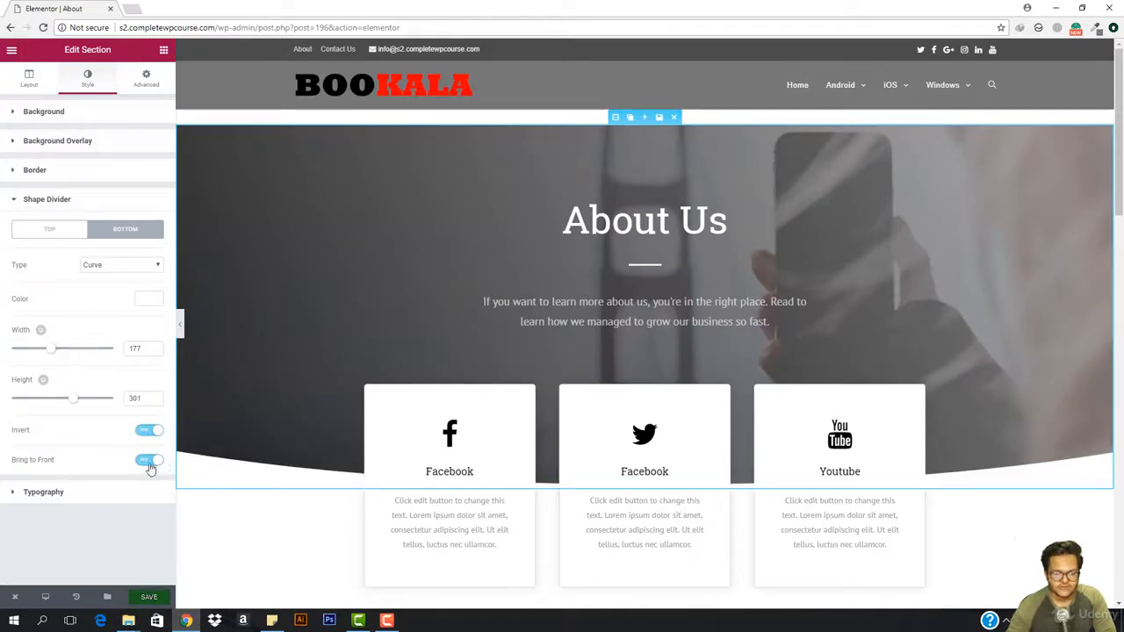
click(150, 465)
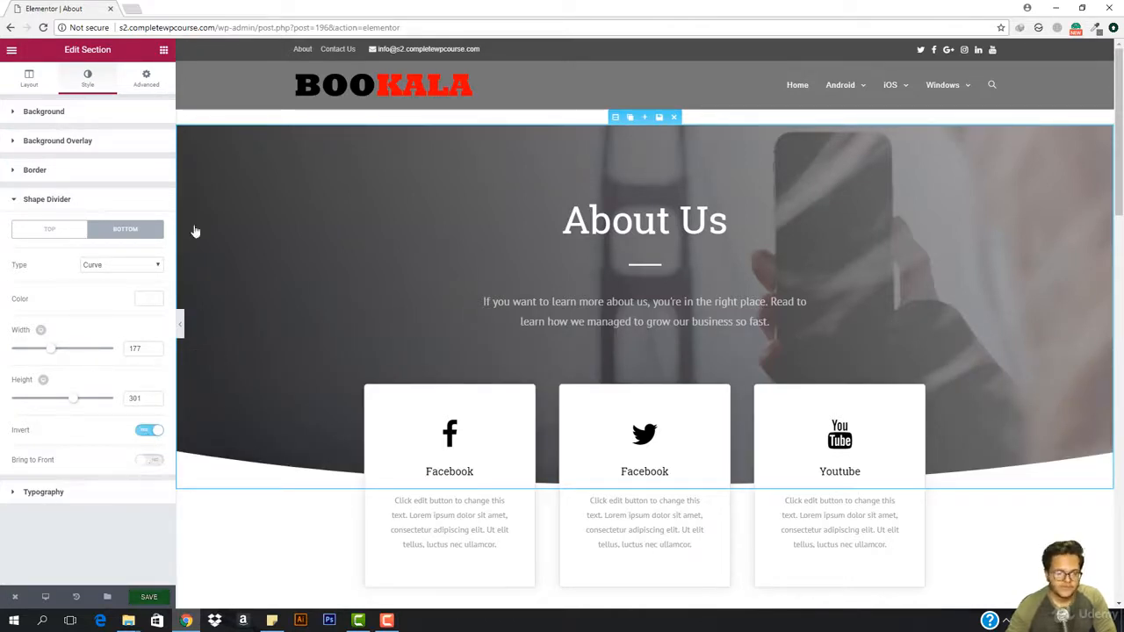
Step: Check the Facebook icon box's content settings and delete the whole section holding the three social icon boxes
click(431, 421)
scroll(467, 343, down, 1)
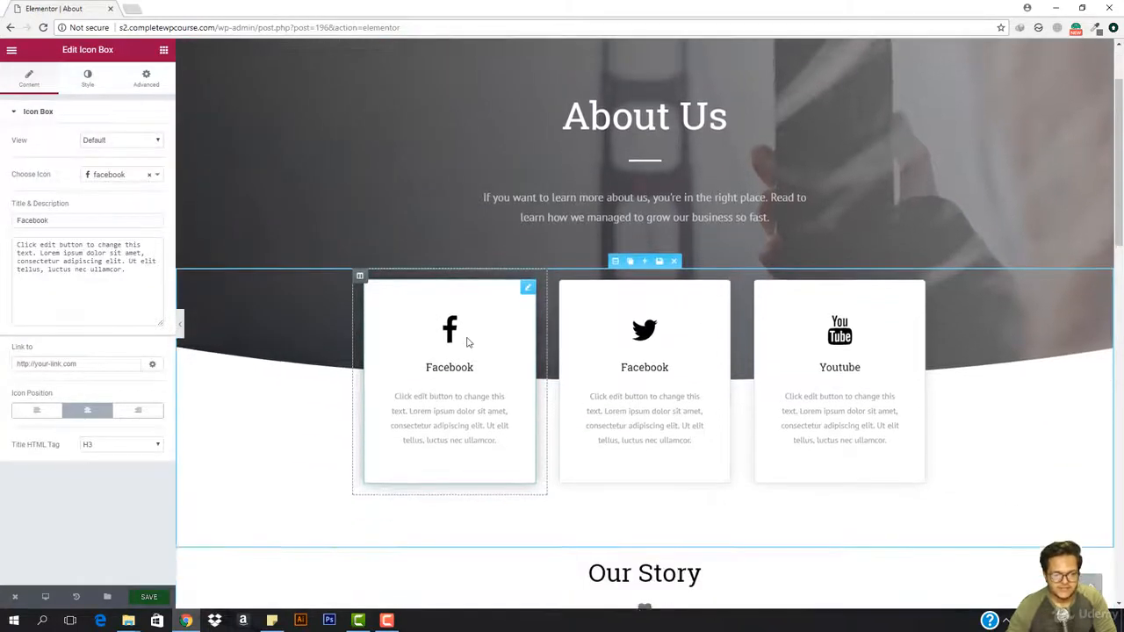
scroll(467, 343, down, 2)
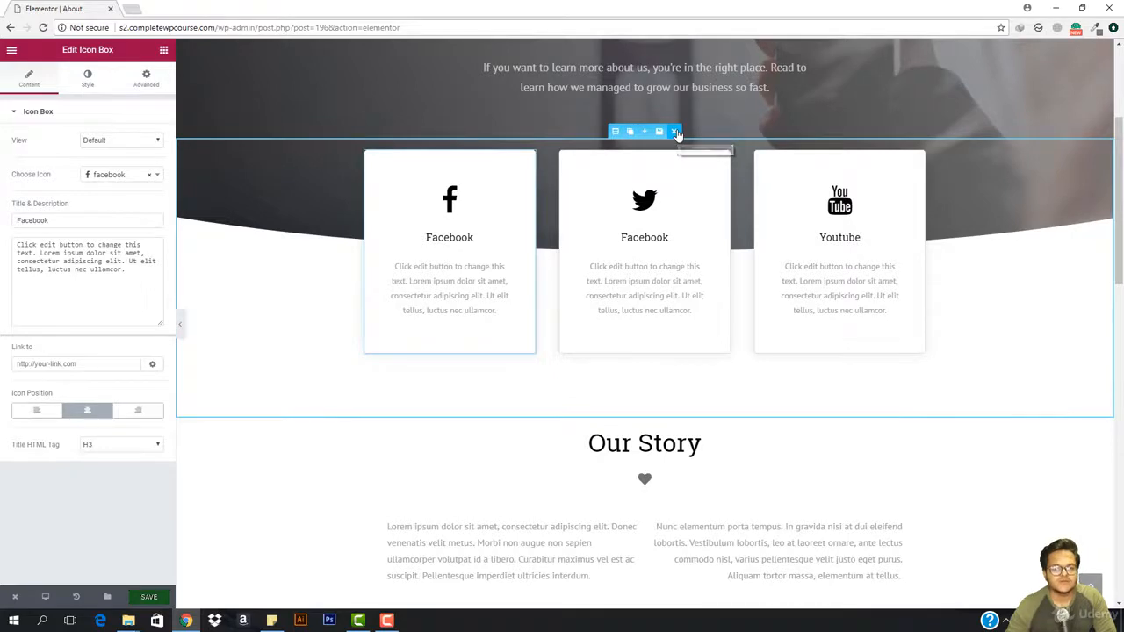
click(674, 131)
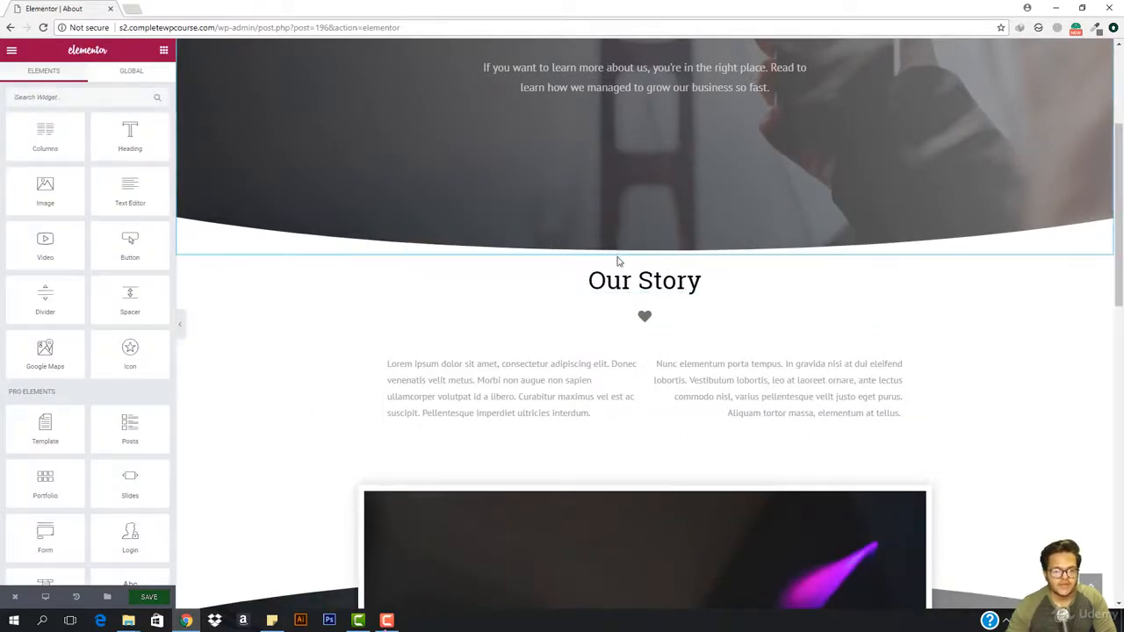
Step: Try linked top and bottom margins of -4 on the Our Story section and reset them to 0
click(615, 249)
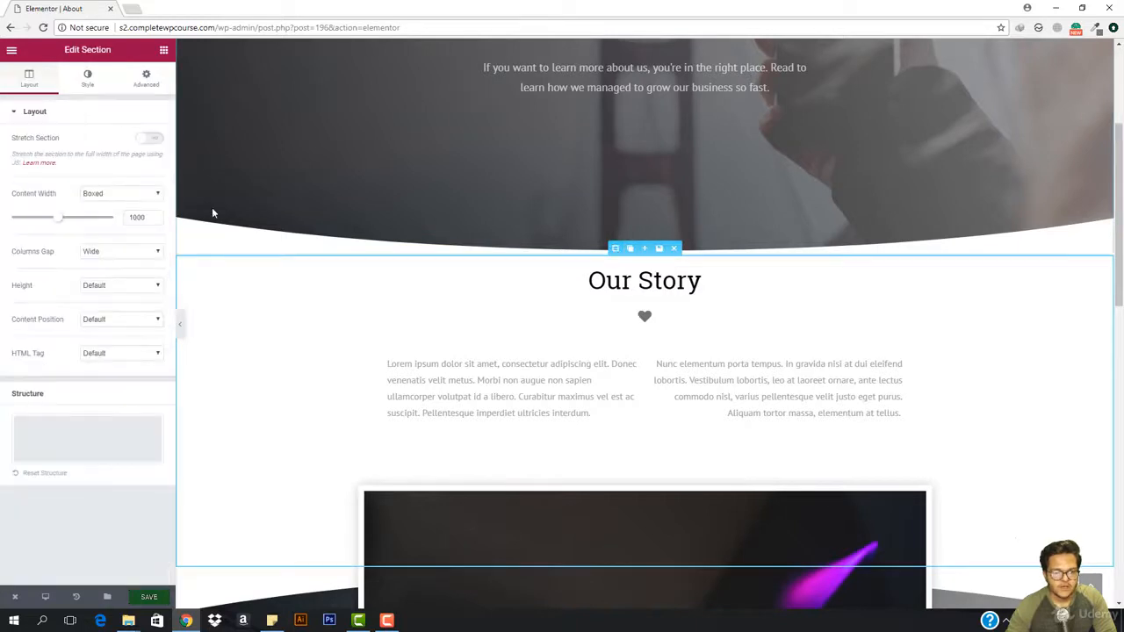
click(134, 80)
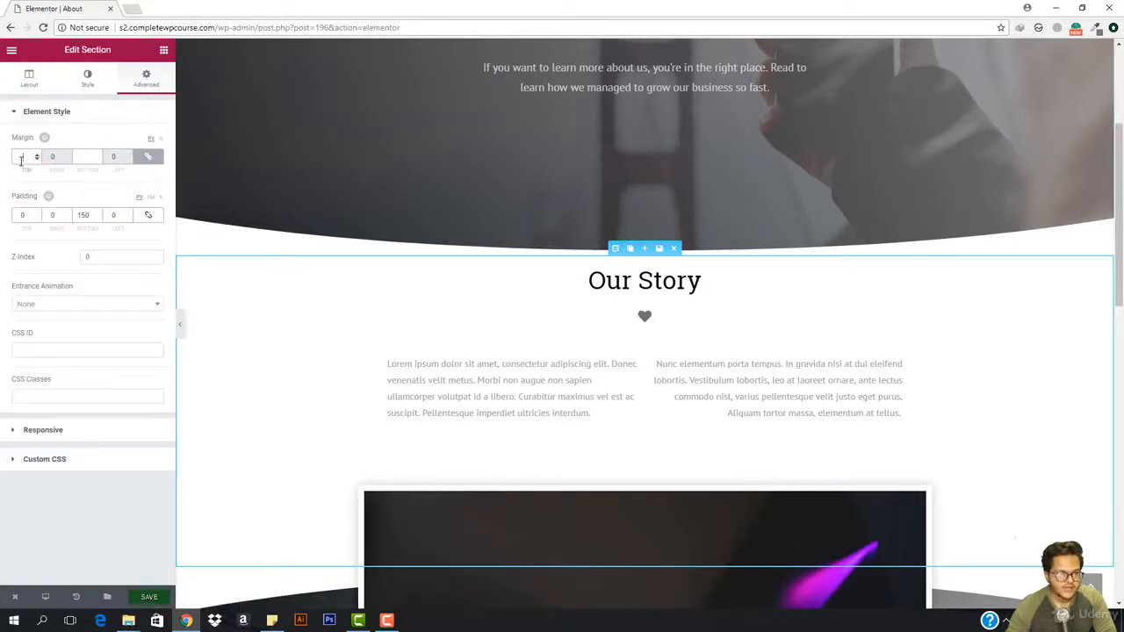
click(21, 161)
text(-1)
key(Down)
key(Down)
key(Down)
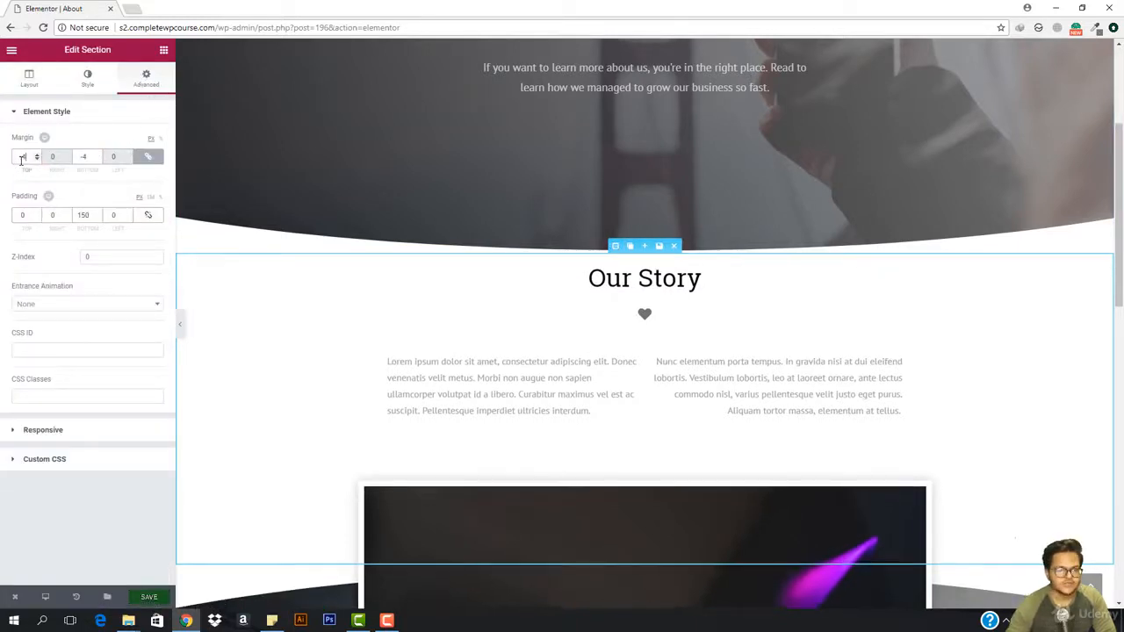
key(Up)
key(Up)
key(Up)
key(Up)
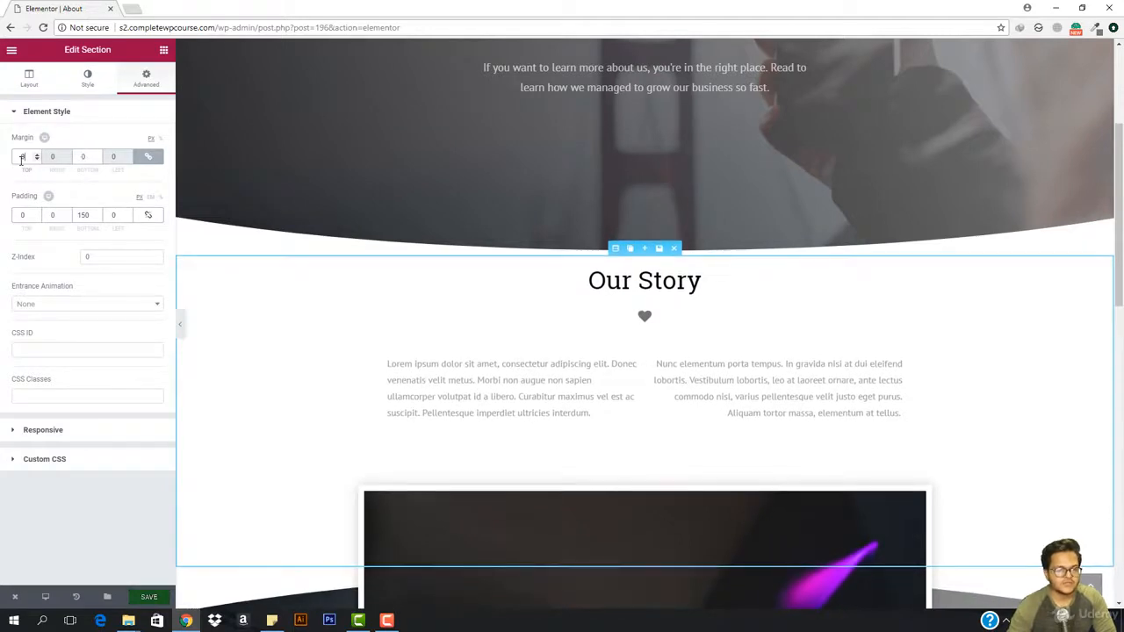
Step: Unlink the Our Story section's margin values and set only its top margin to -47
click(151, 158)
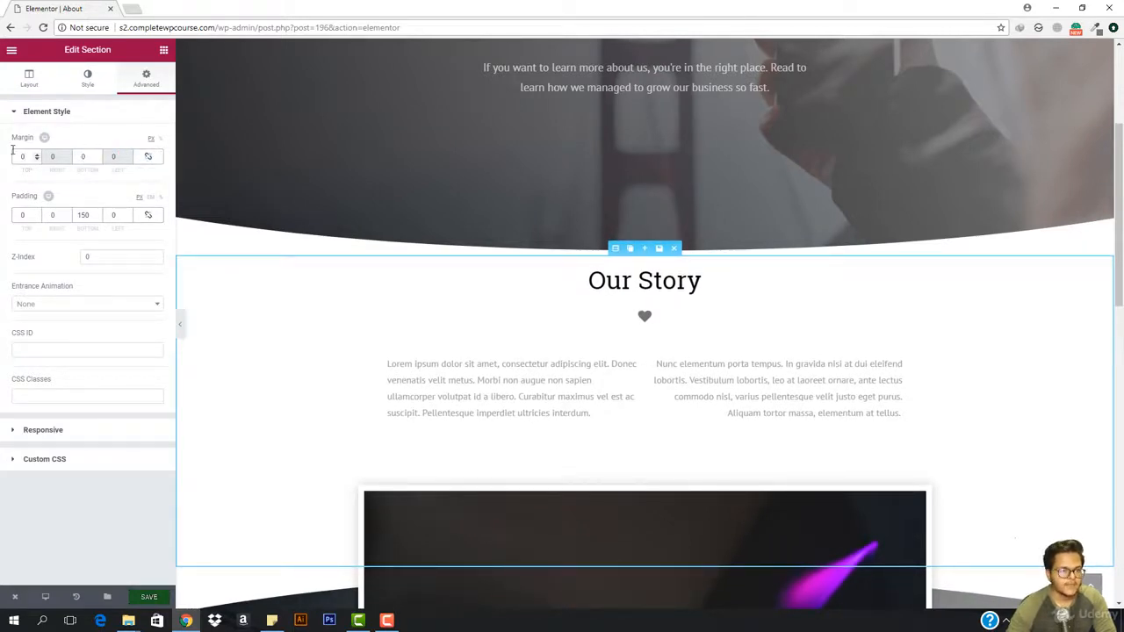
key(Down)
key(Down)
key(Down)
key(Down)
key(Down)
key(Down)
key(Down)
key(Down)
key(Down)
key(Down)
key(Down)
key(Down)
key(Down)
key(Down)
key(Down)
key(Down)
key(Down)
key(Down)
key(Down)
key(Down)
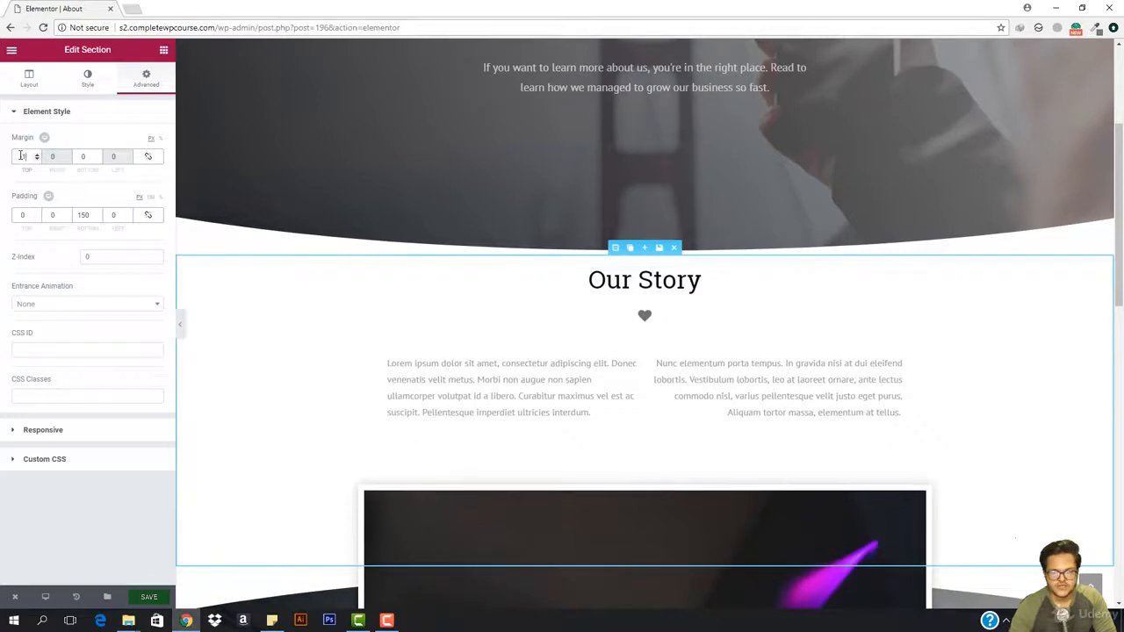
key(Down)
key(Down)
key(Down)
key(Down)
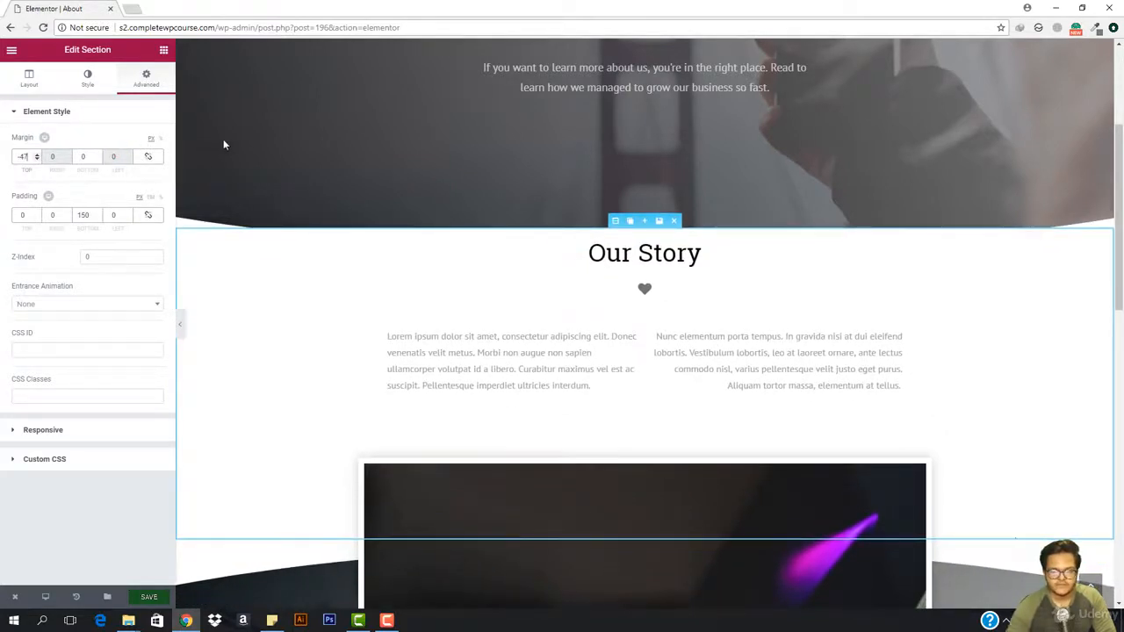
Step: Clear the Our Story section's background color and reopen the section's layout settings
click(102, 84)
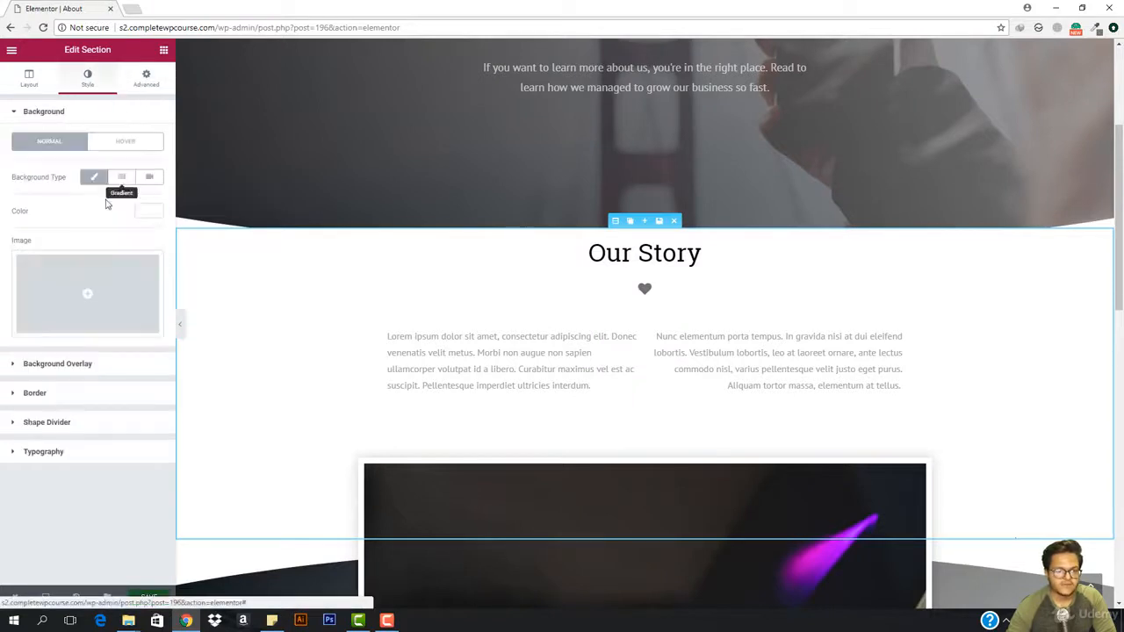
click(148, 212)
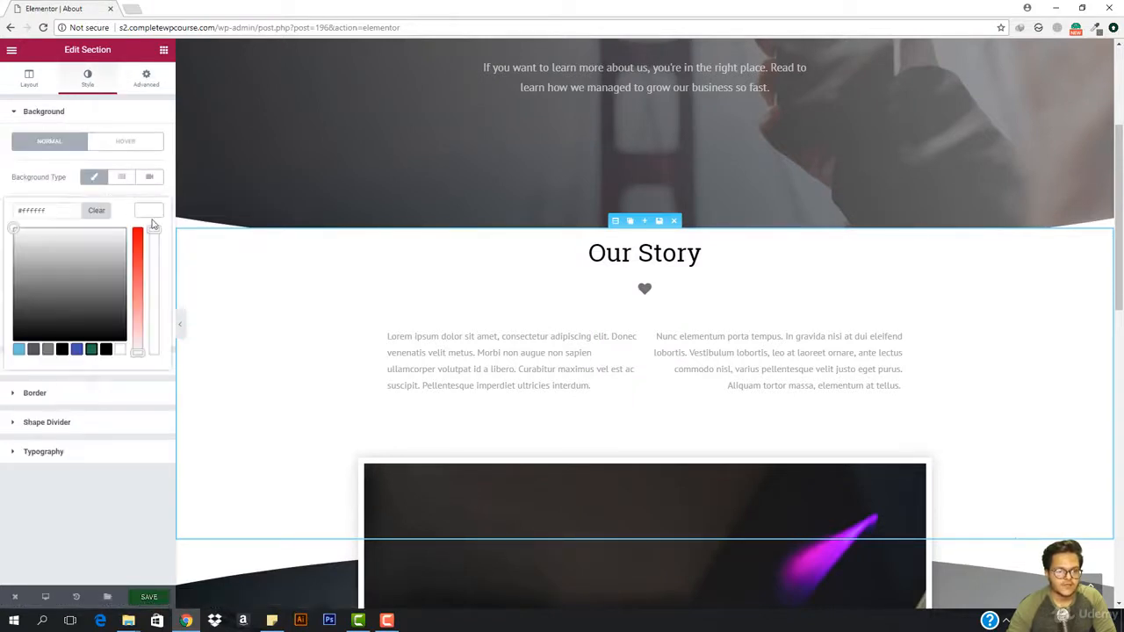
click(96, 211)
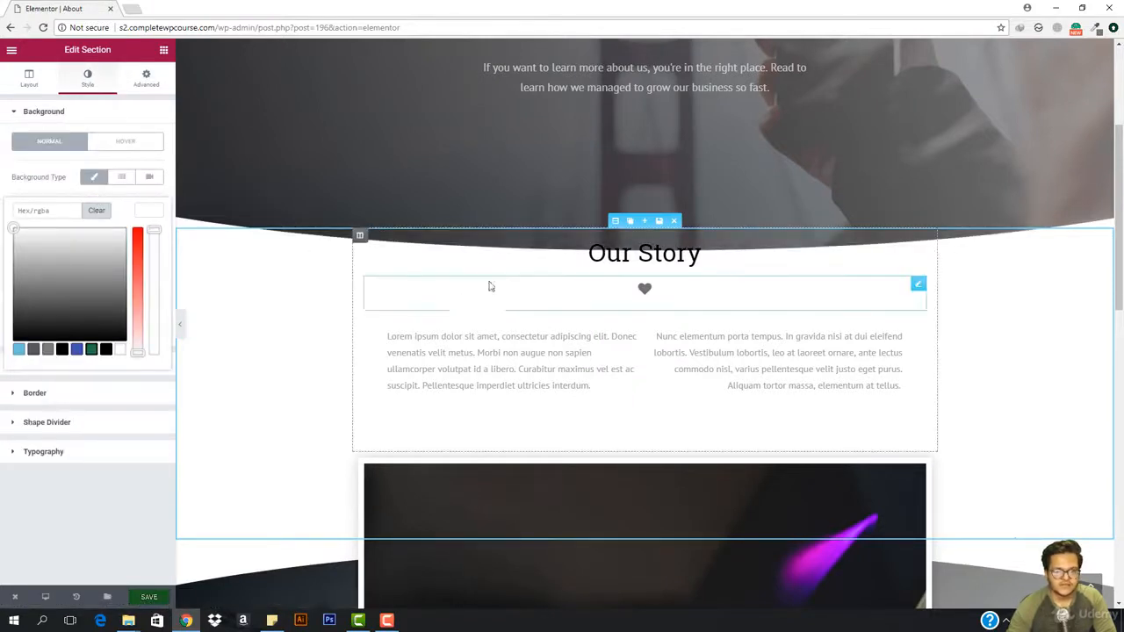
click(163, 50)
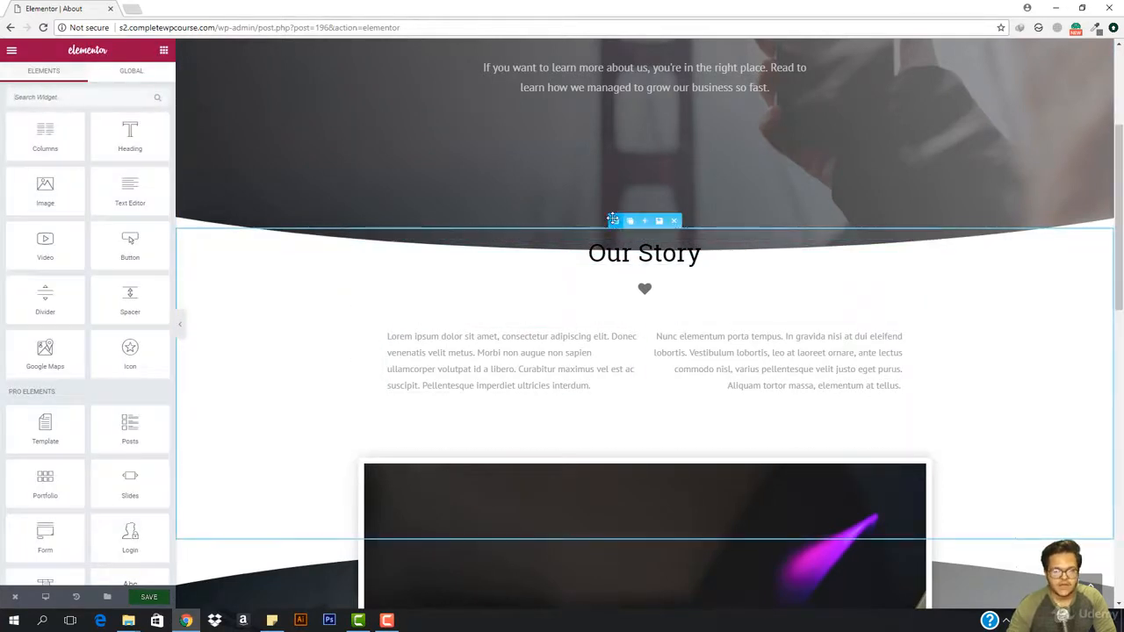
click(616, 220)
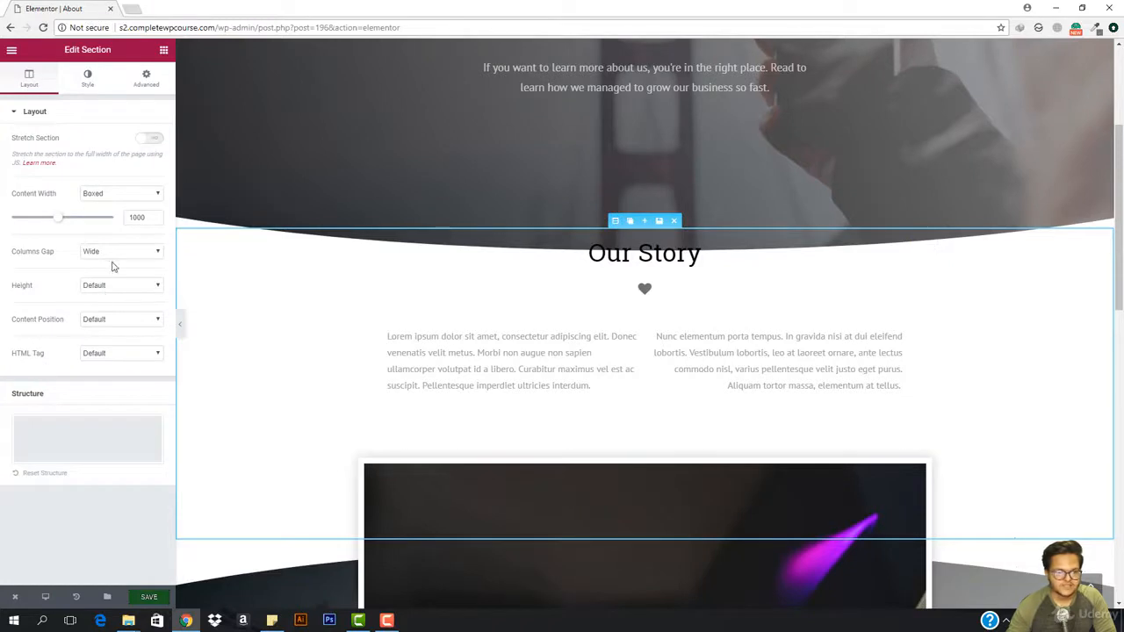
Step: Set the Our Story section's top margin to 0
click(87, 78)
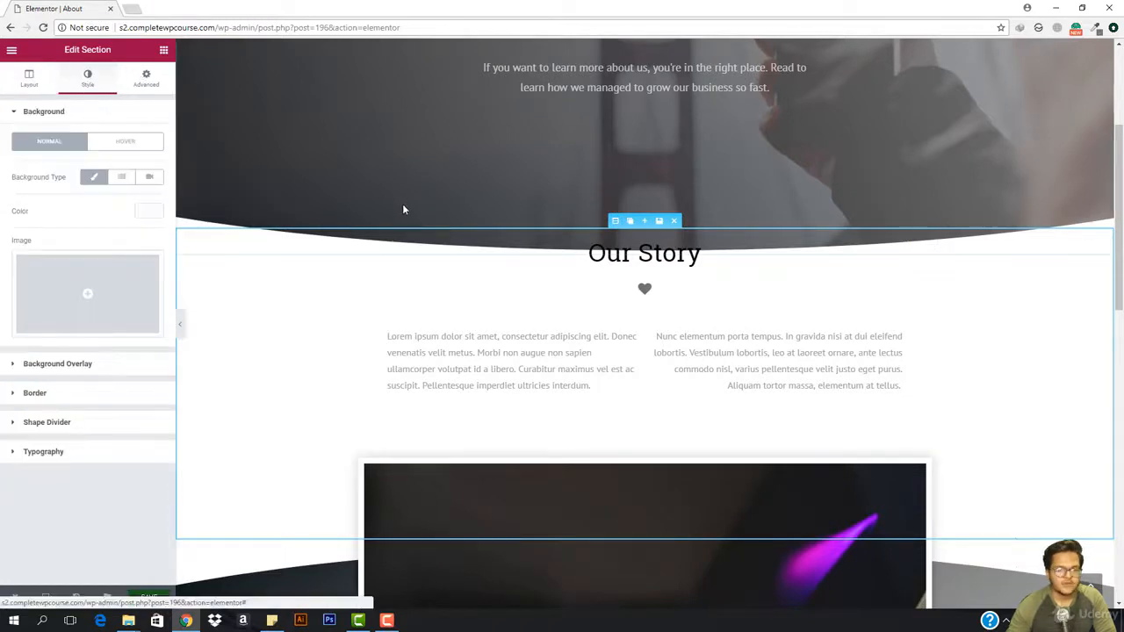
click(146, 78)
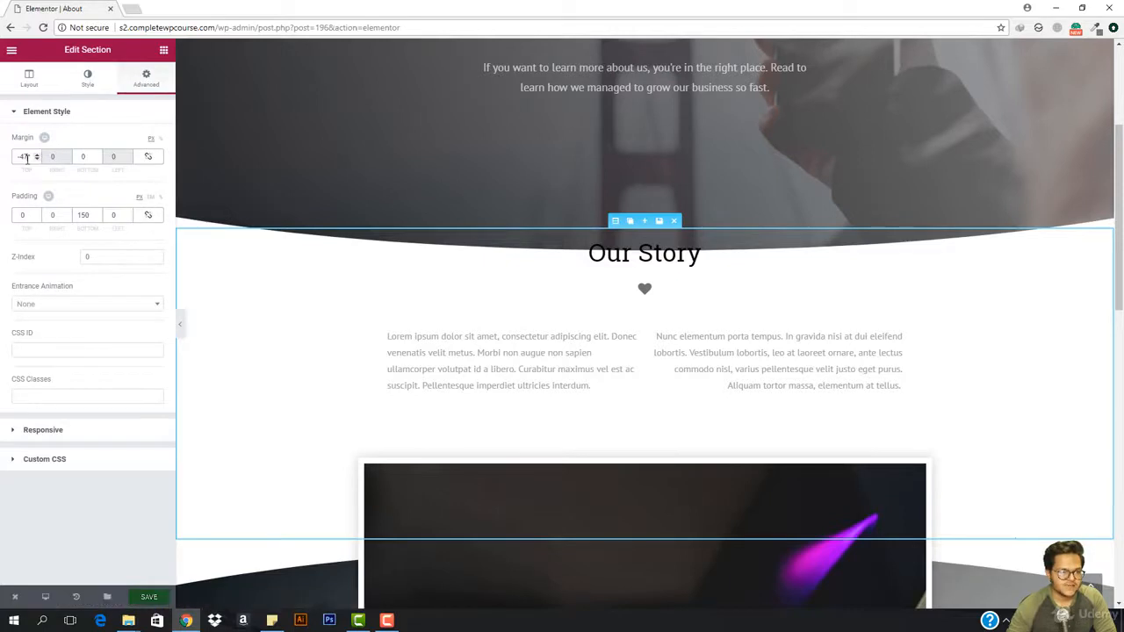
text(0)
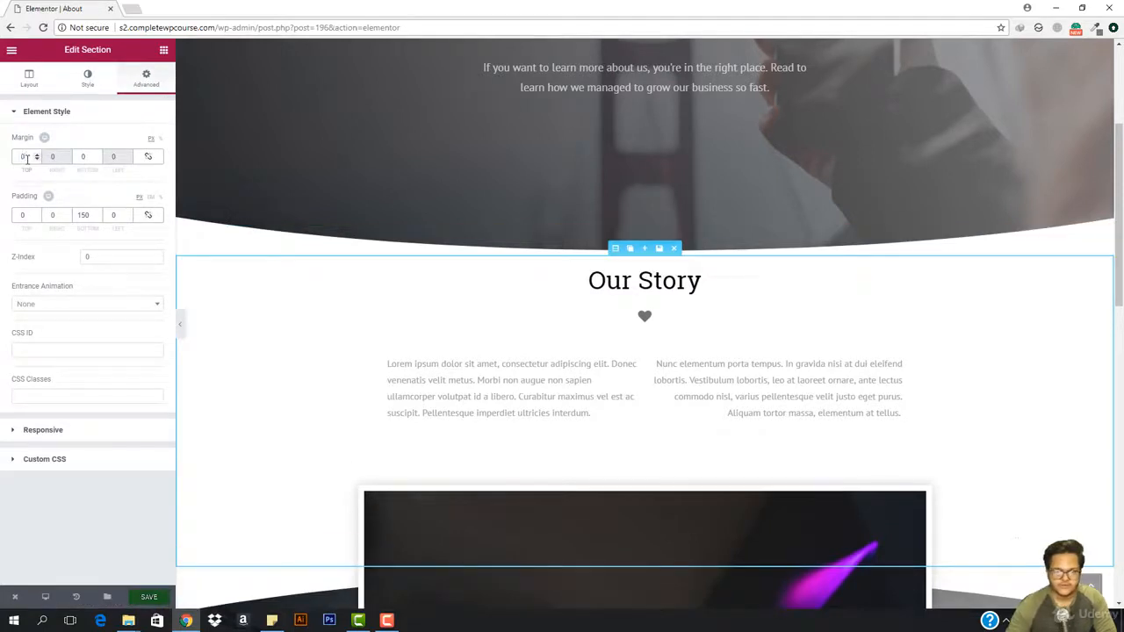
Step: Review the whole About page down to the footer and preview it from the header with the editing panel hidden
scroll(342, 411, down, 4)
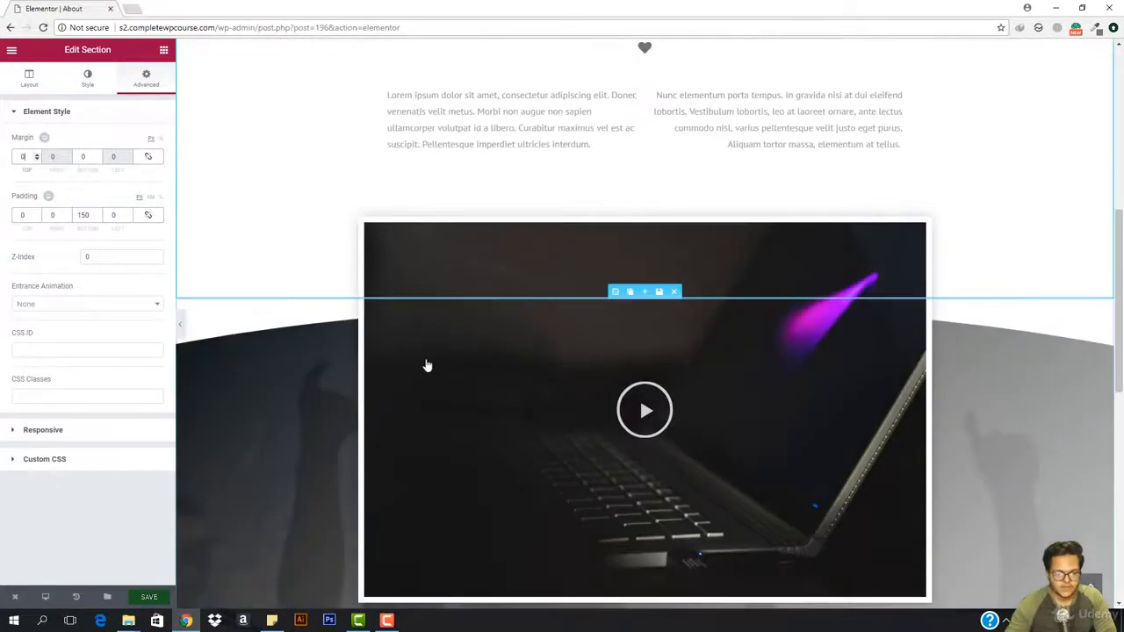
scroll(579, 372, down, 6)
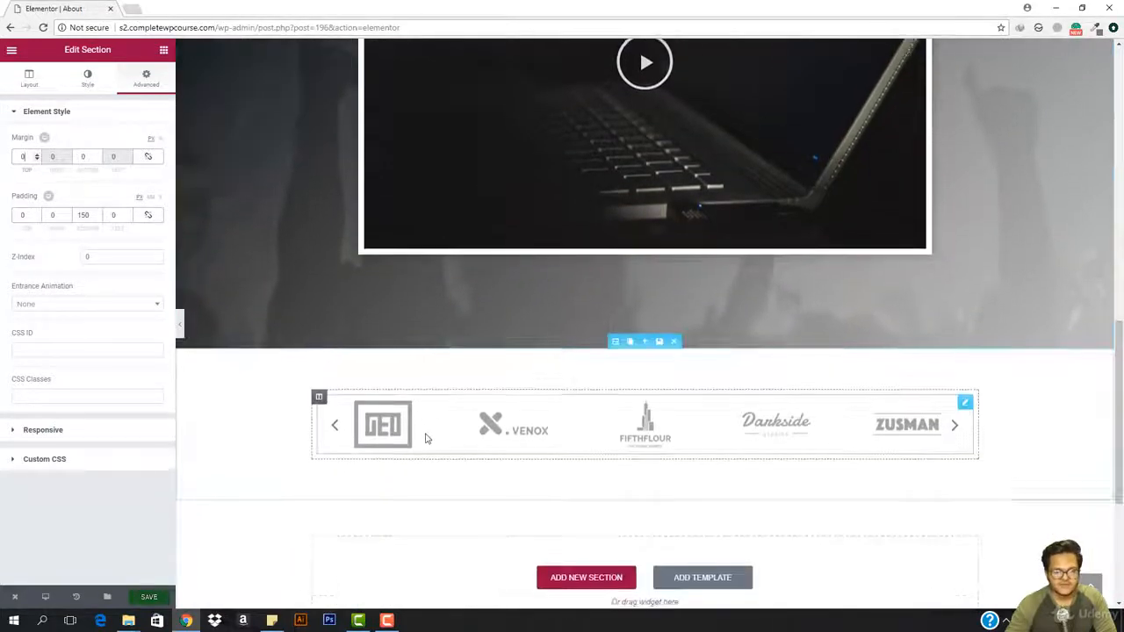
scroll(375, 402, down, 2)
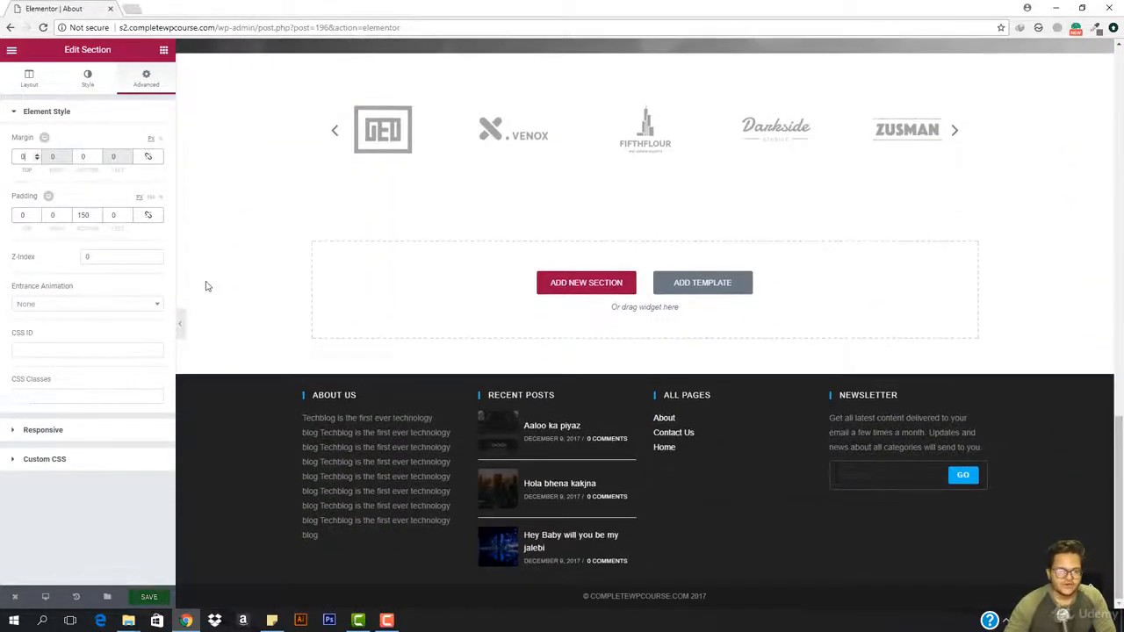
click(179, 324)
scroll(350, 244, up, 15)
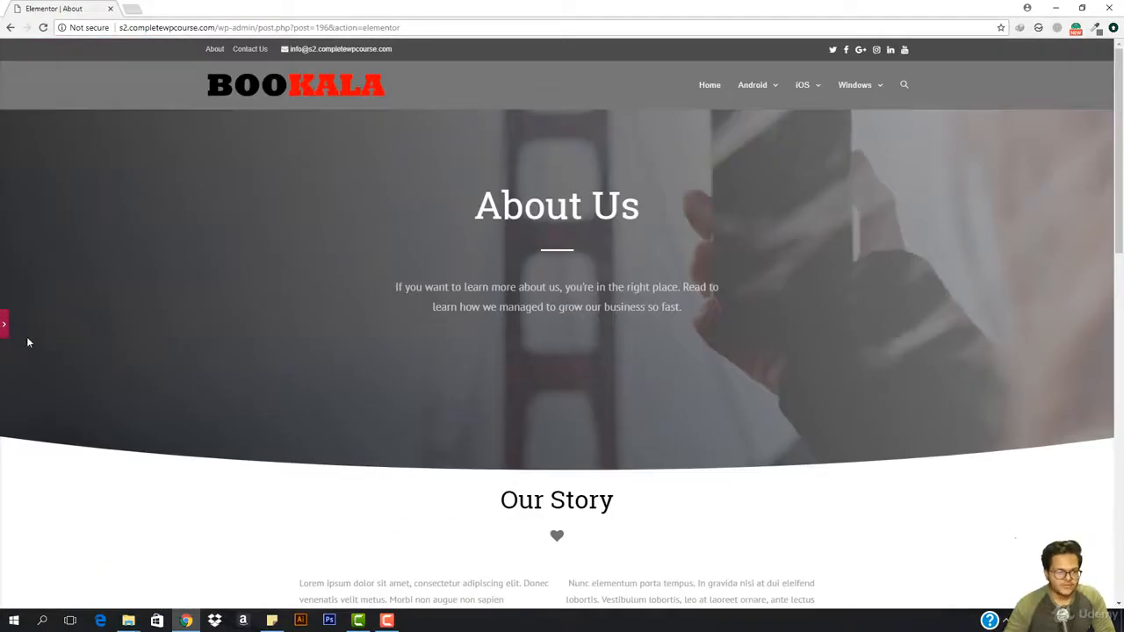
click(3, 326)
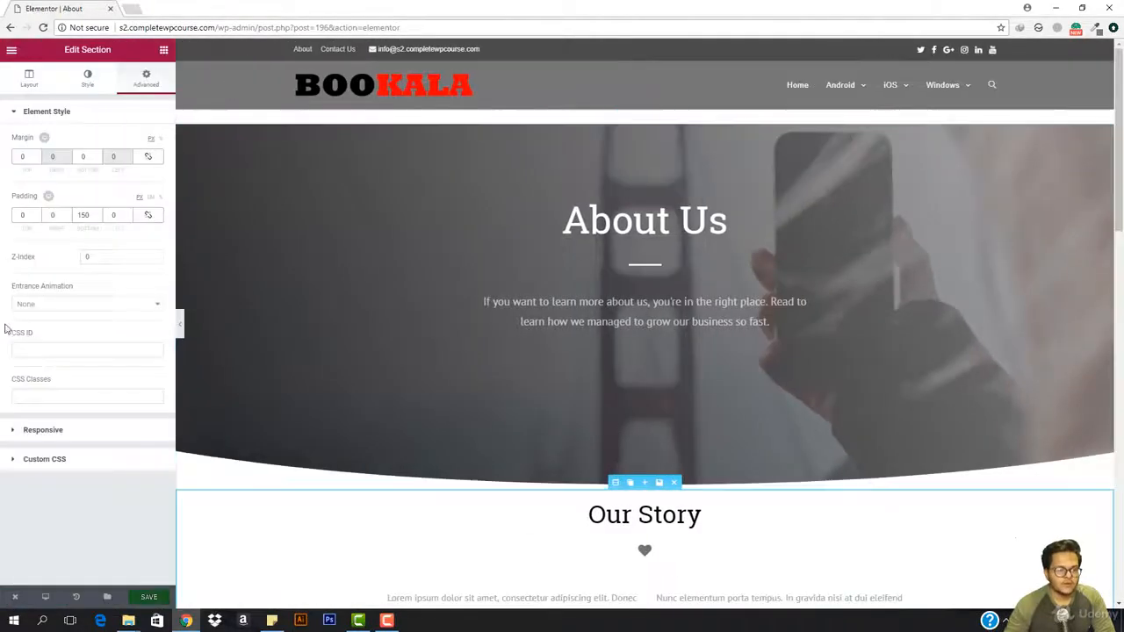
Step: Save the About page and leave the editor for the WordPress dashboard
click(147, 598)
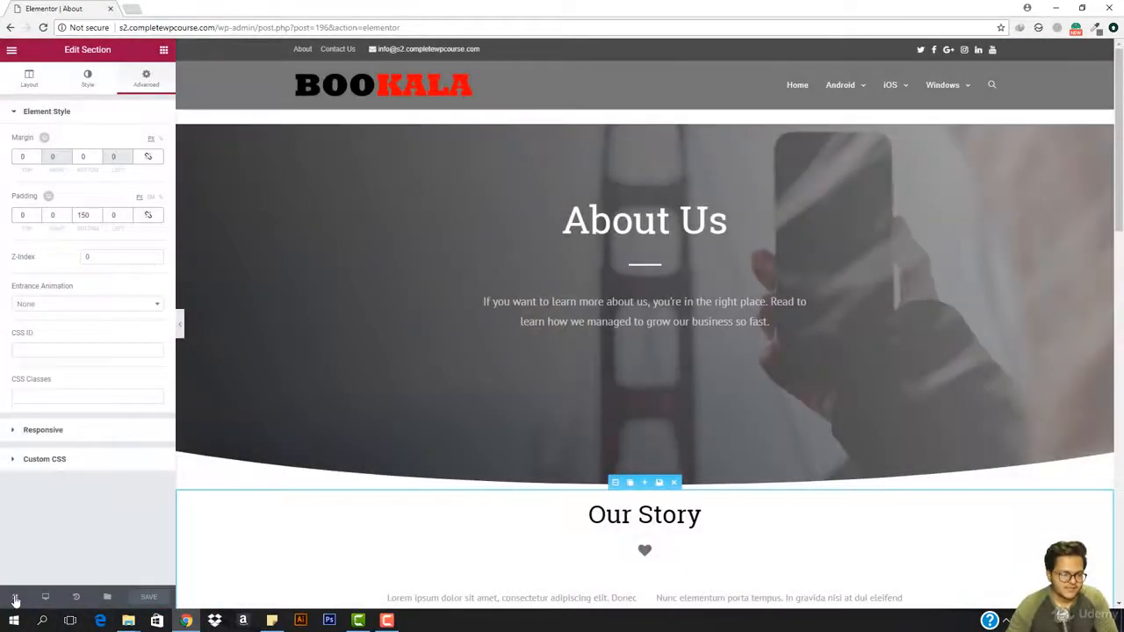
mouse_move(15, 597)
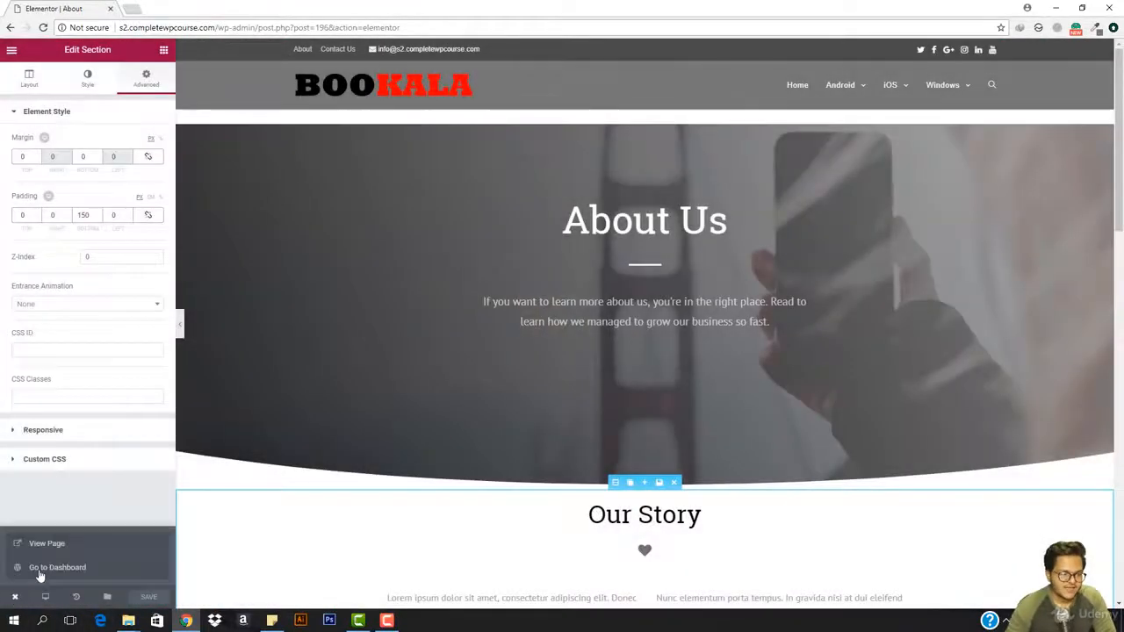
click(40, 568)
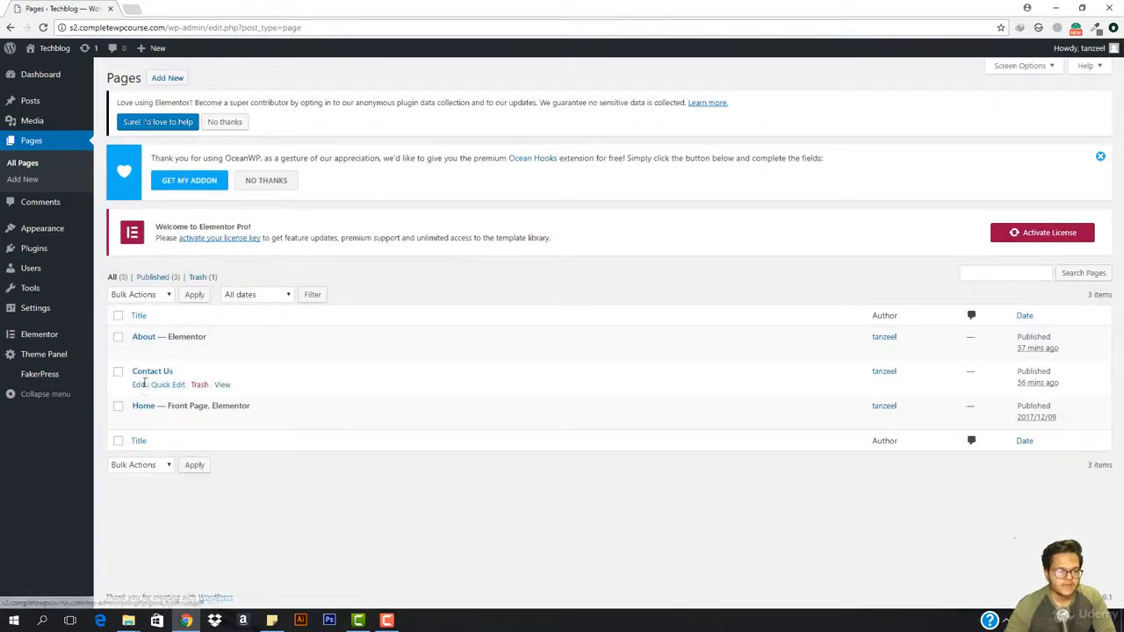
Step: Edit the Contact Us page: set its content layout to Full Width, disable the margins and the page title, and update the page
click(138, 385)
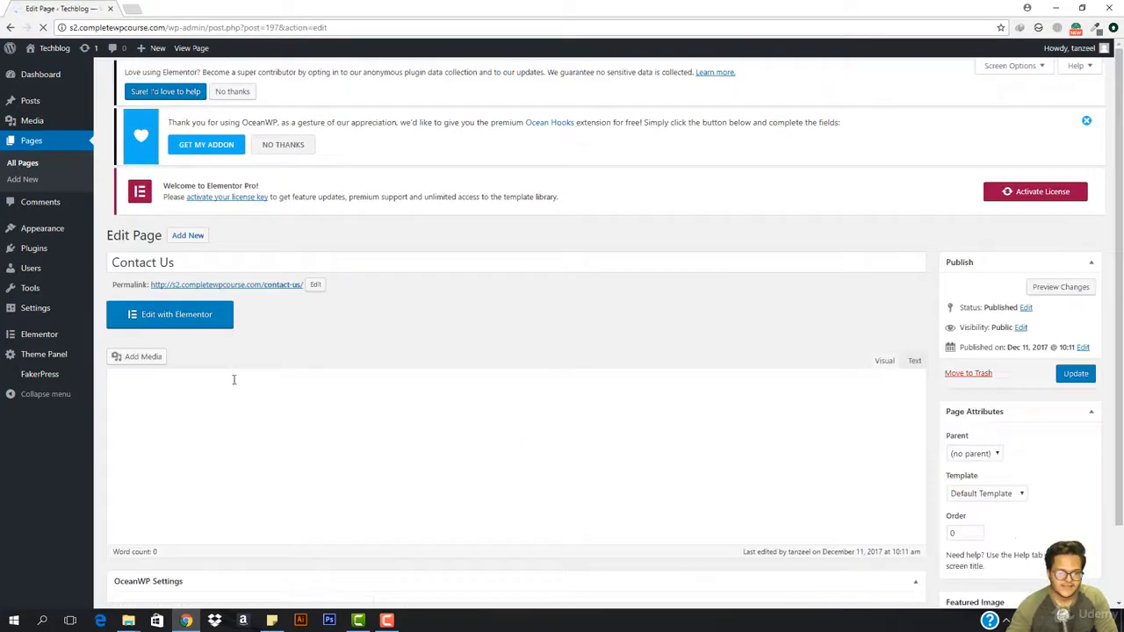
scroll(648, 436, down, 3)
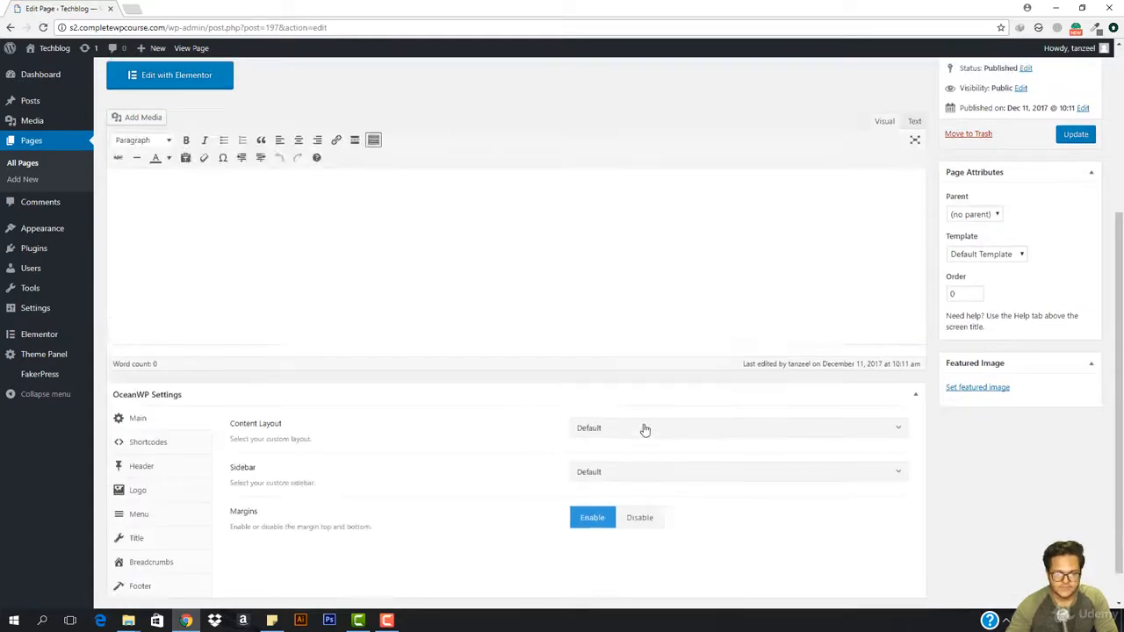
click(638, 428)
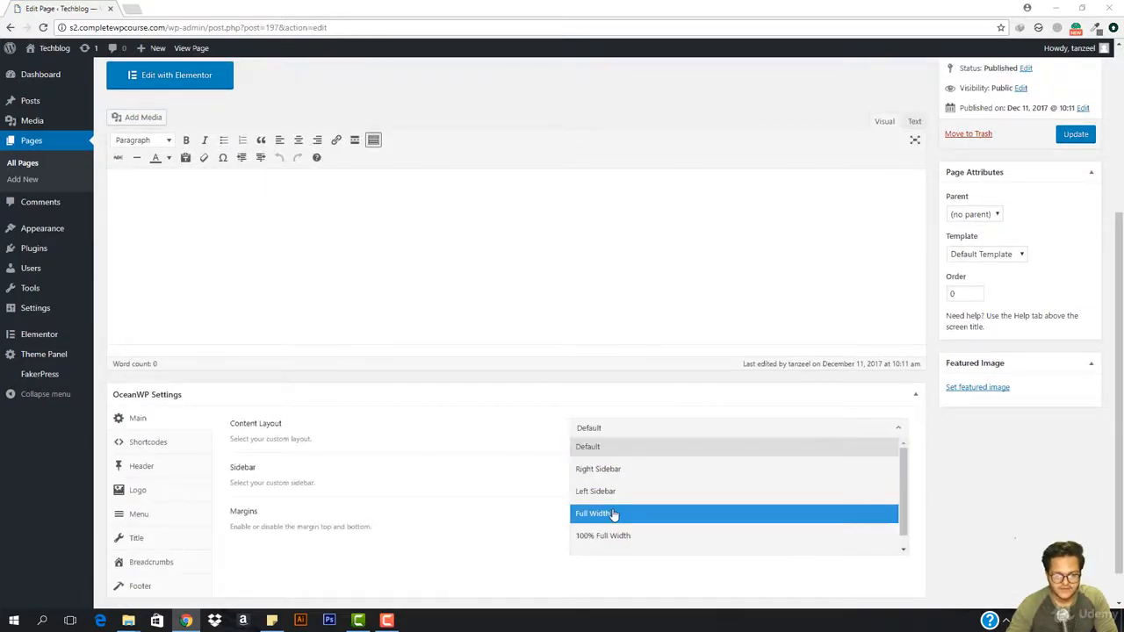
click(640, 507)
click(678, 477)
click(679, 476)
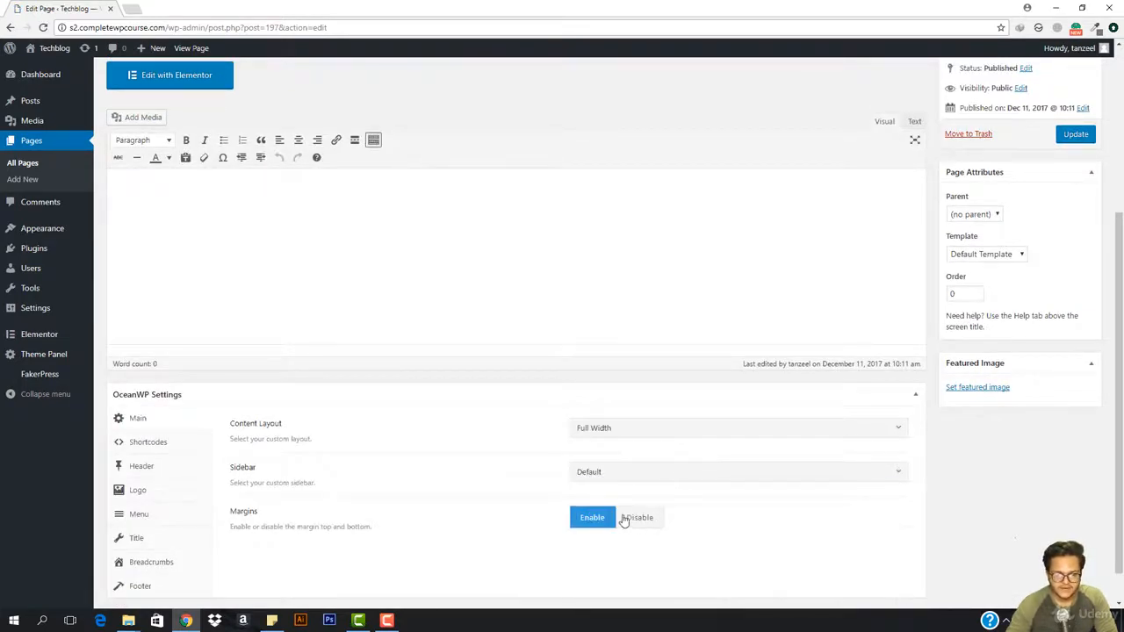
click(639, 520)
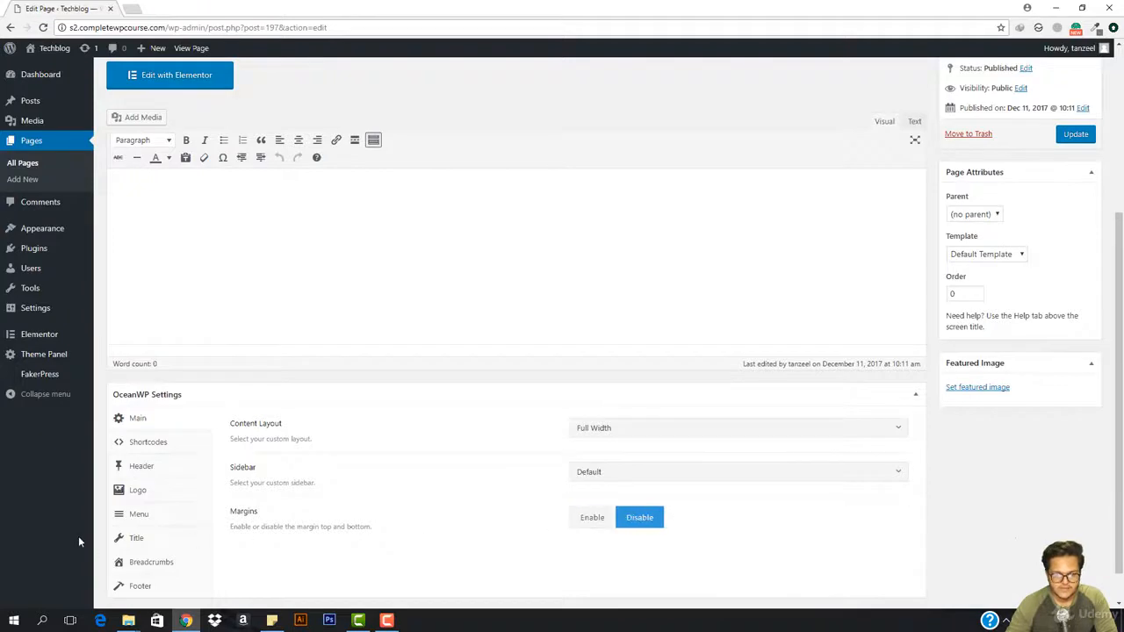
click(136, 538)
click(693, 429)
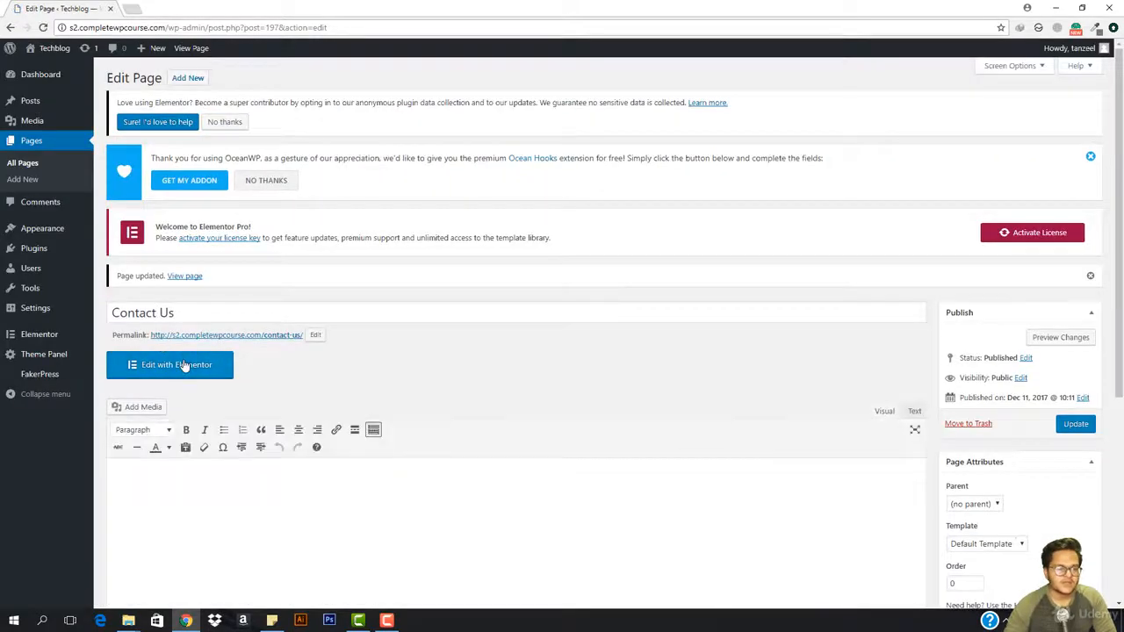
Step: Open the Contact Us page in Elementor, insert the predesigned "Contact – Corporate" template and look over the inserted content
click(179, 365)
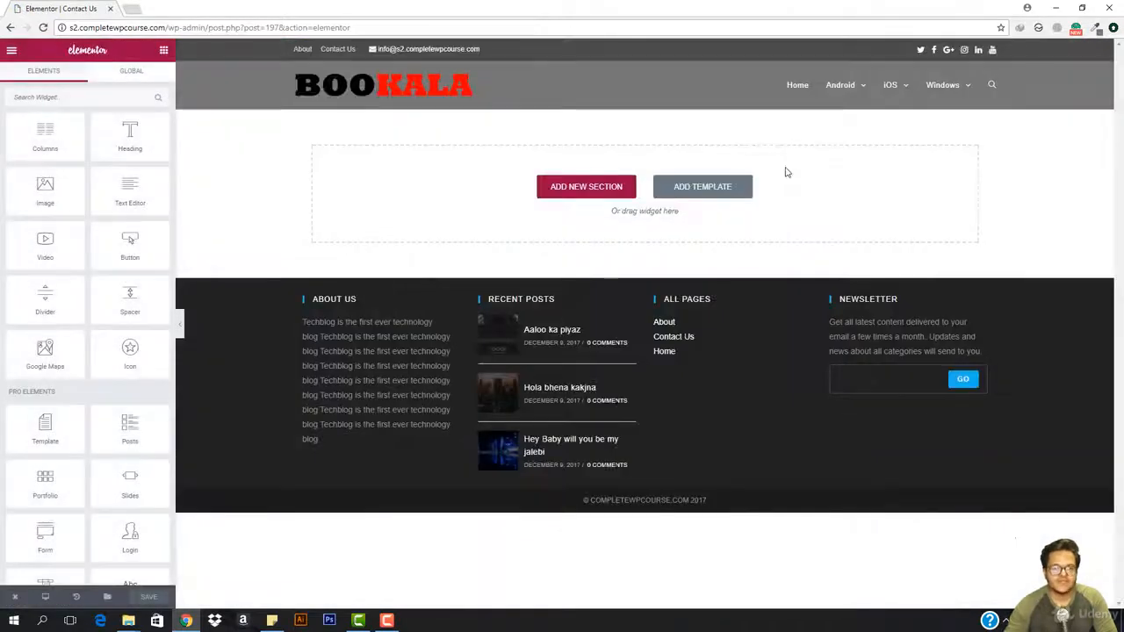
click(701, 187)
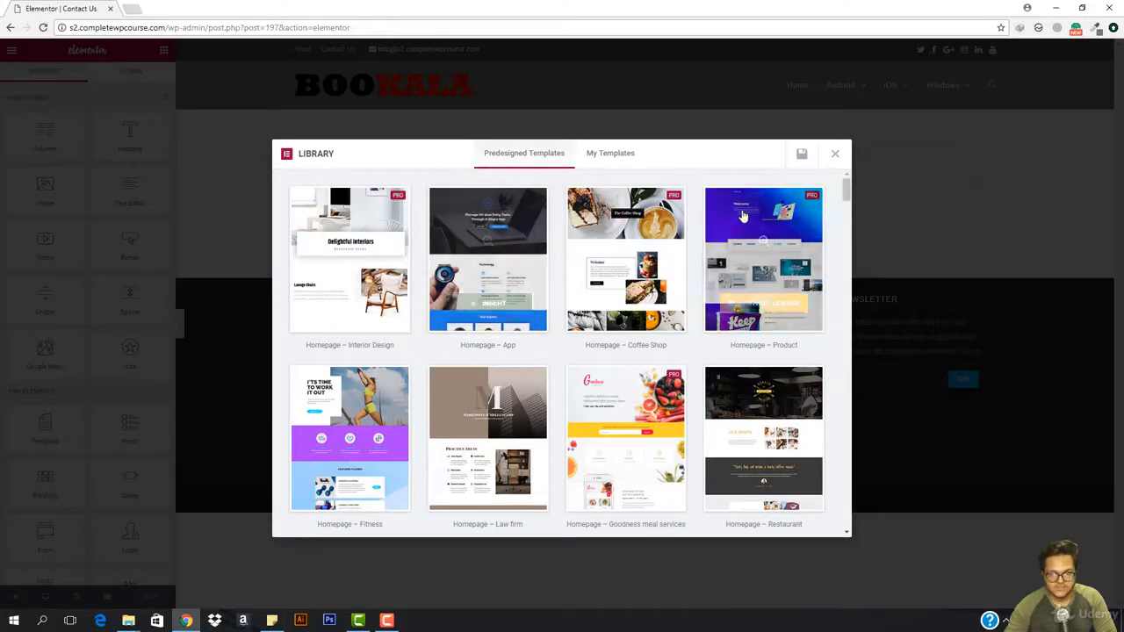
scroll(734, 274, down, 10)
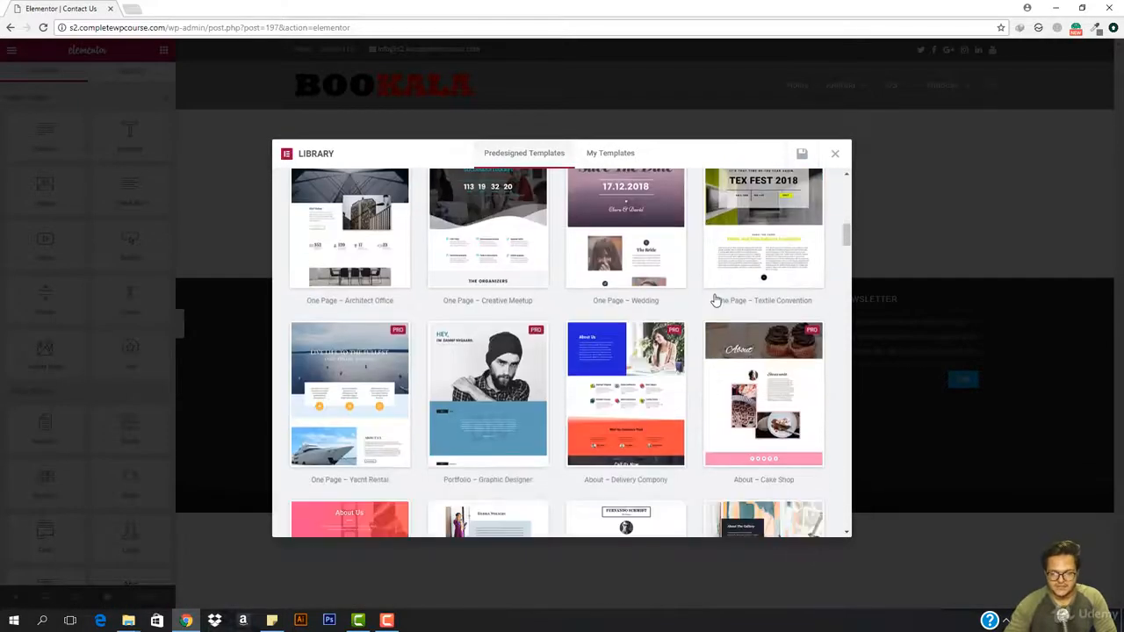
scroll(673, 306, down, 8)
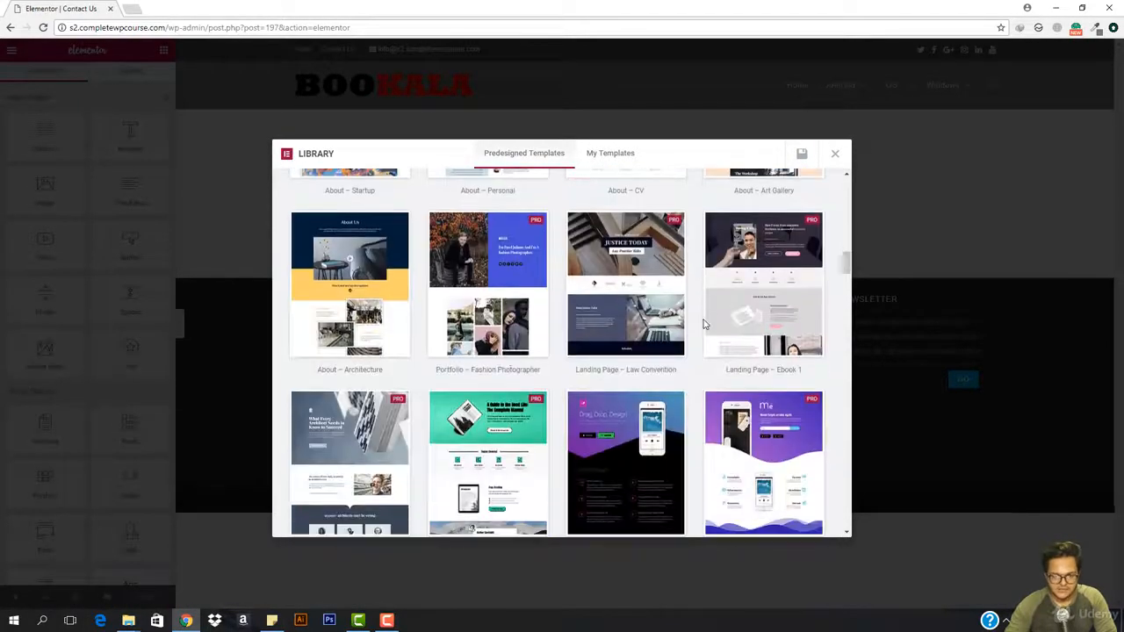
scroll(506, 318, down, 5)
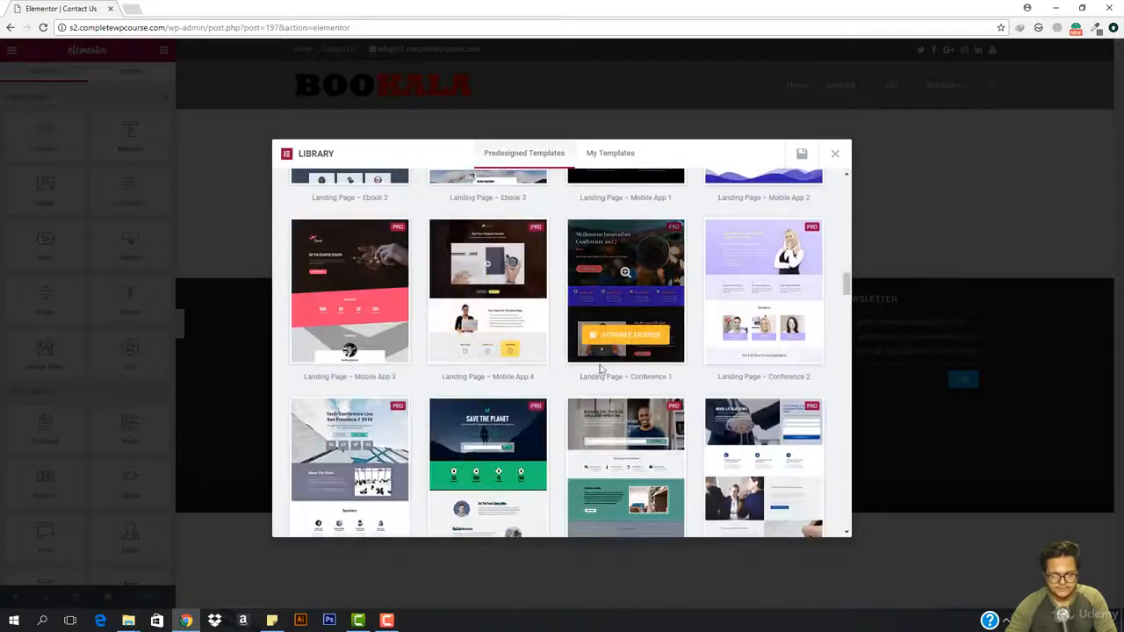
scroll(475, 396, down, 5)
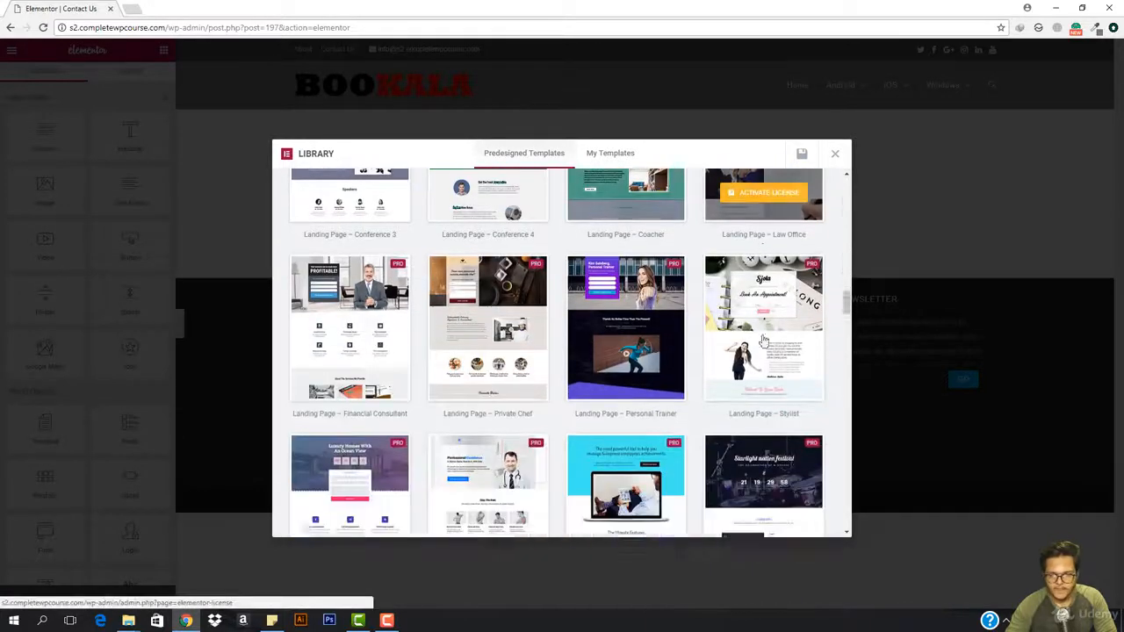
scroll(572, 382, down, 3)
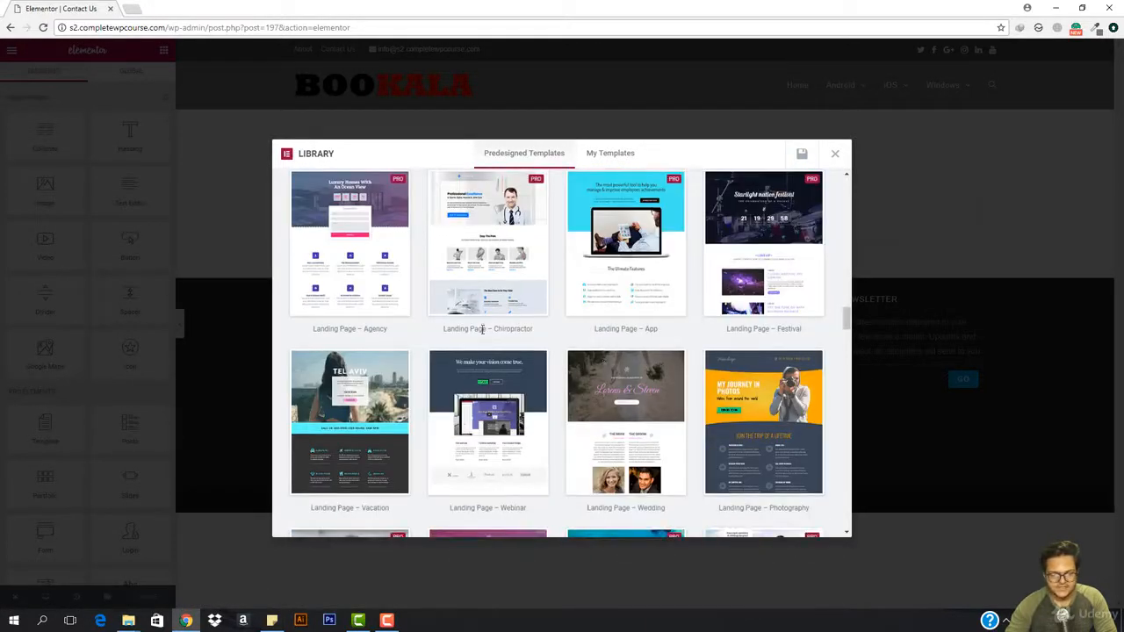
scroll(710, 344, down, 6)
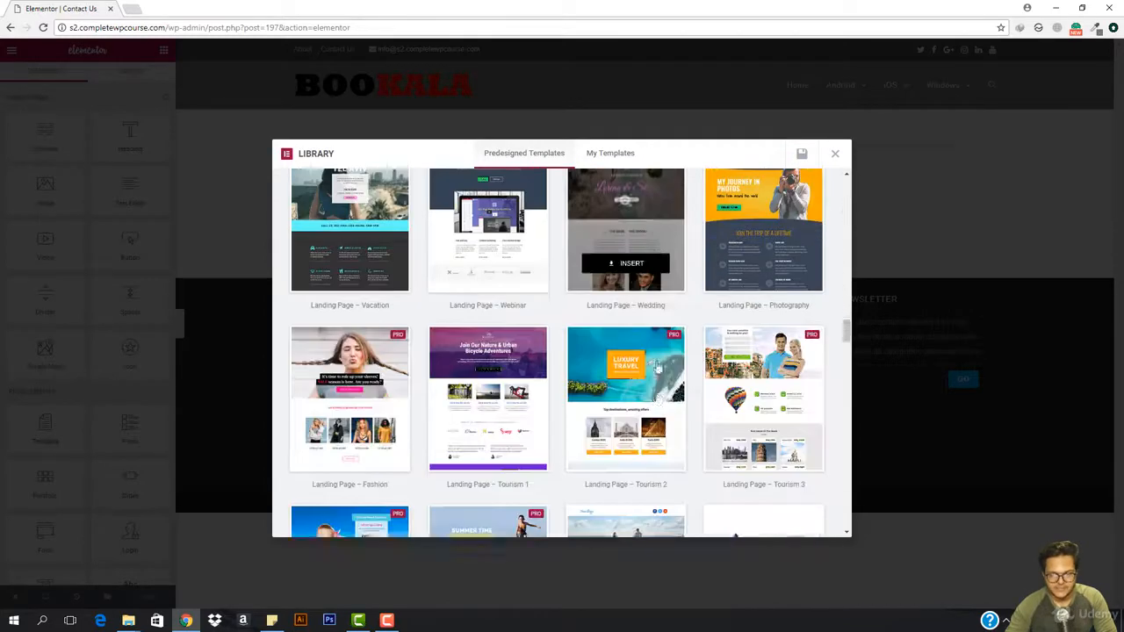
scroll(607, 428, down, 1)
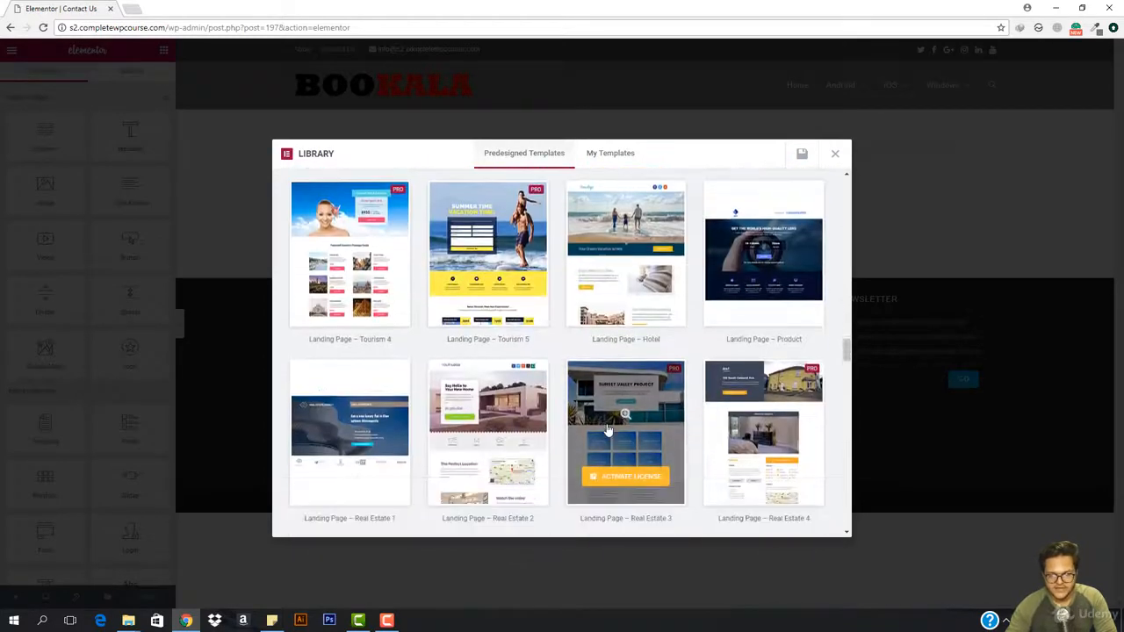
scroll(290, 356, down, 2)
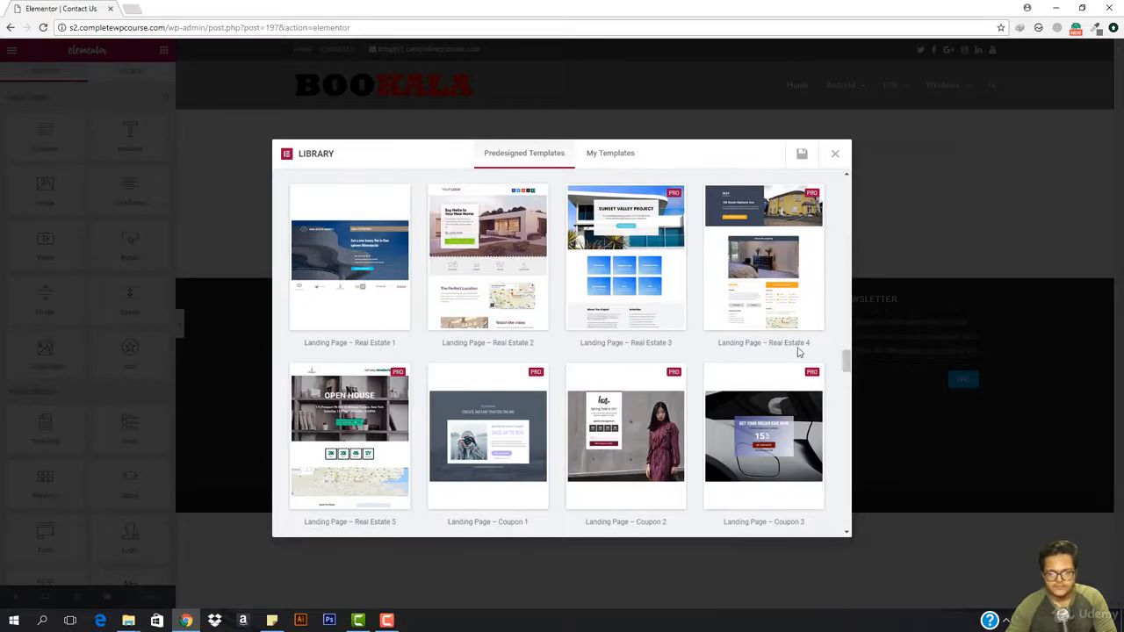
scroll(773, 349, down, 2)
scroll(571, 334, down, 1)
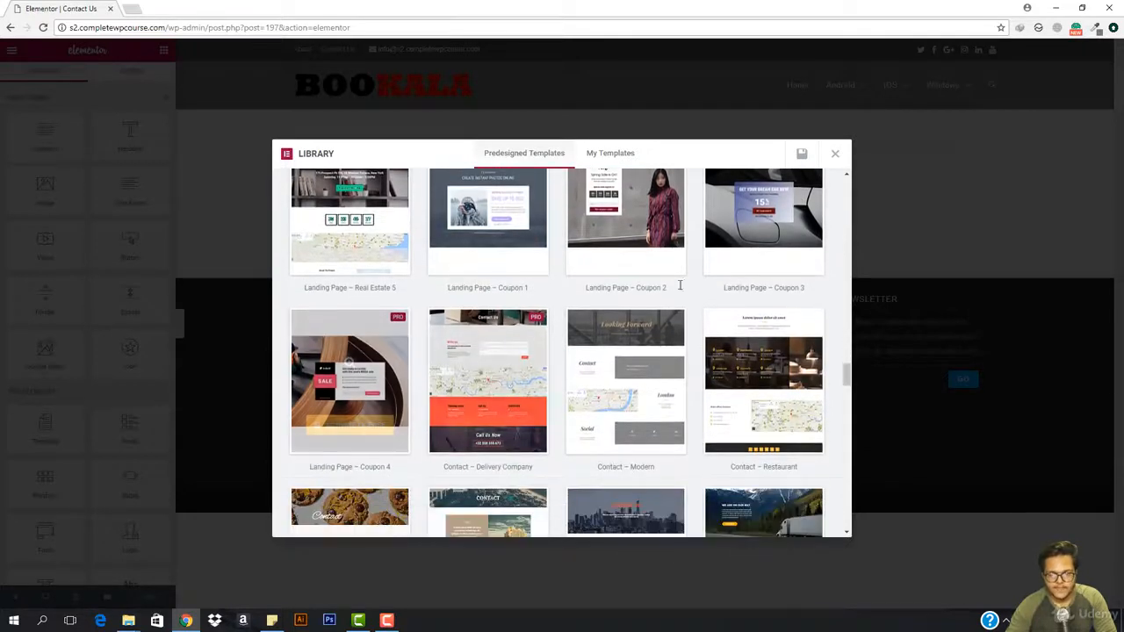
scroll(785, 309, down, 1)
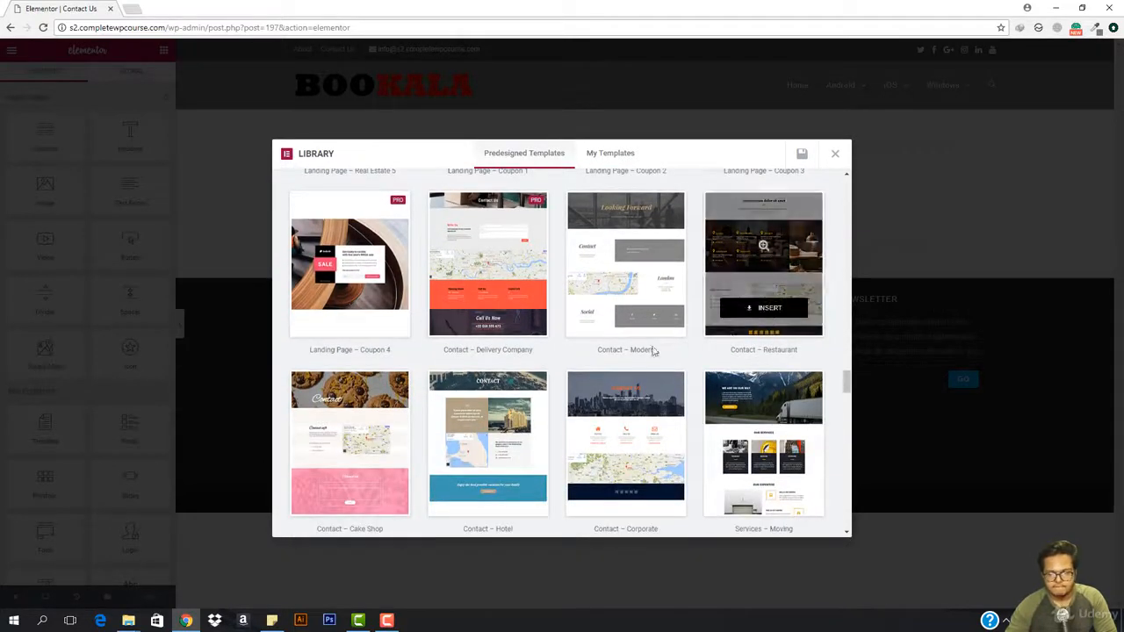
scroll(621, 290, up, 1)
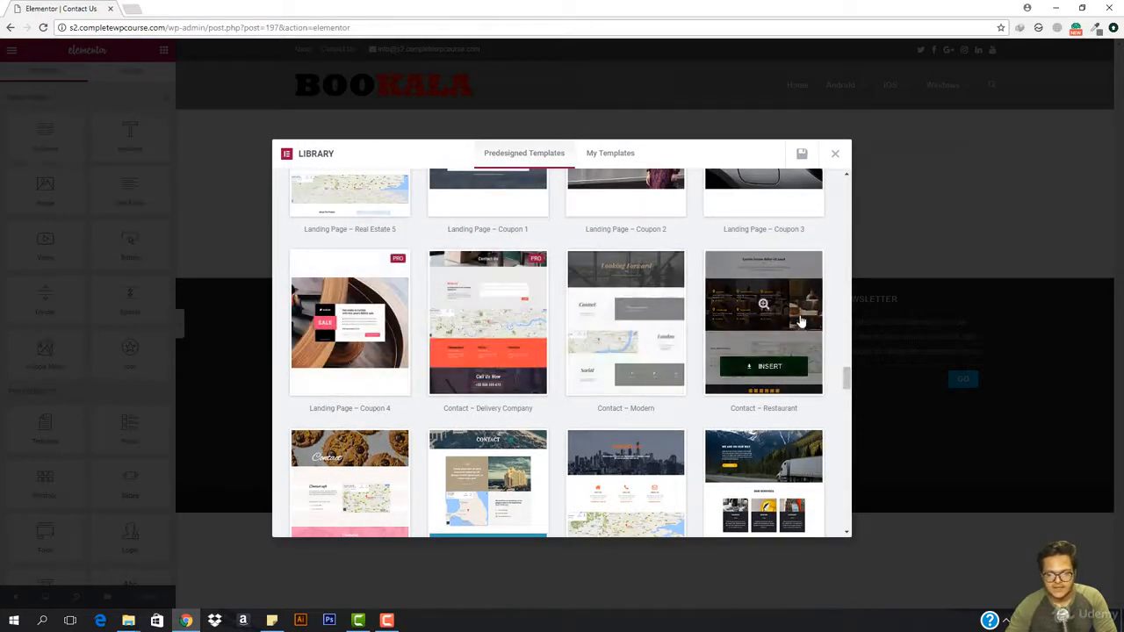
scroll(801, 321, down, 2)
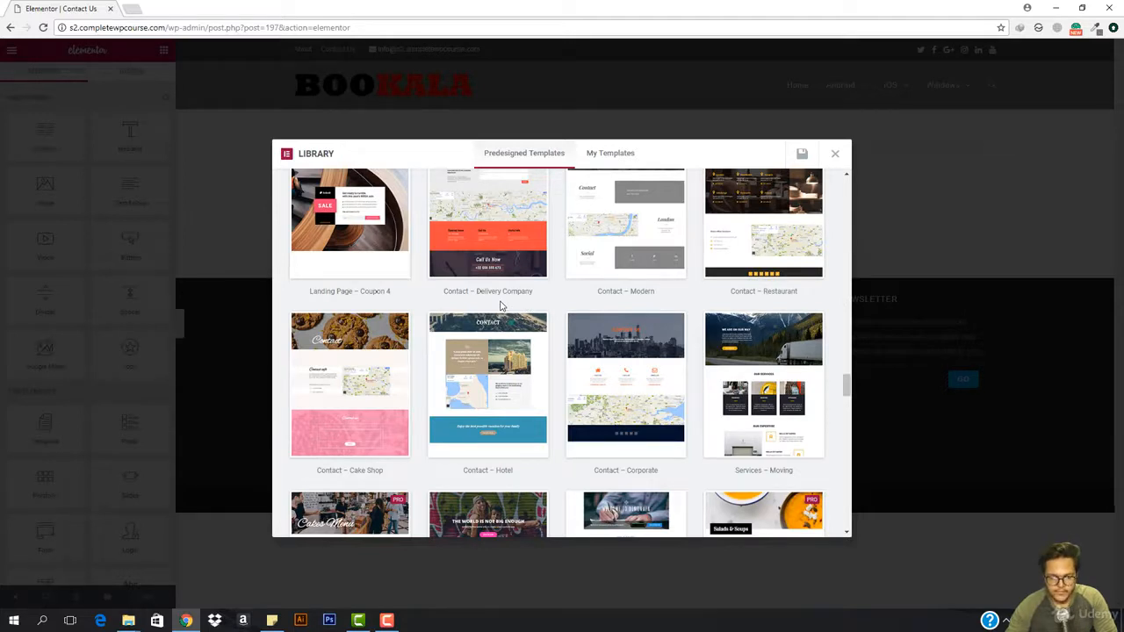
scroll(501, 305, down, 3)
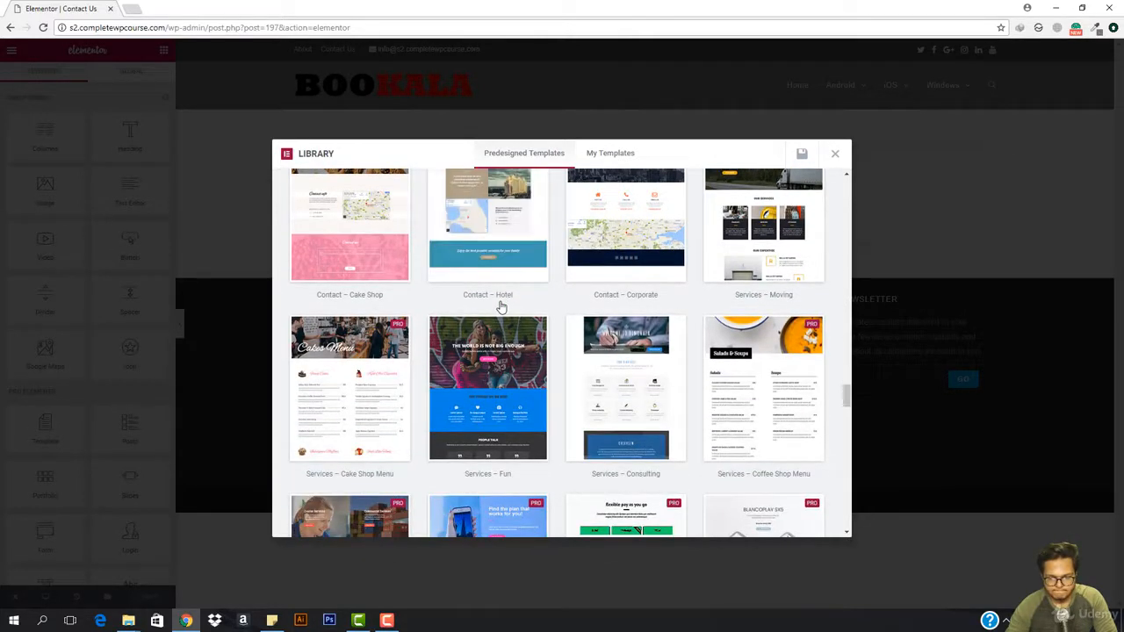
scroll(500, 306, up, 2)
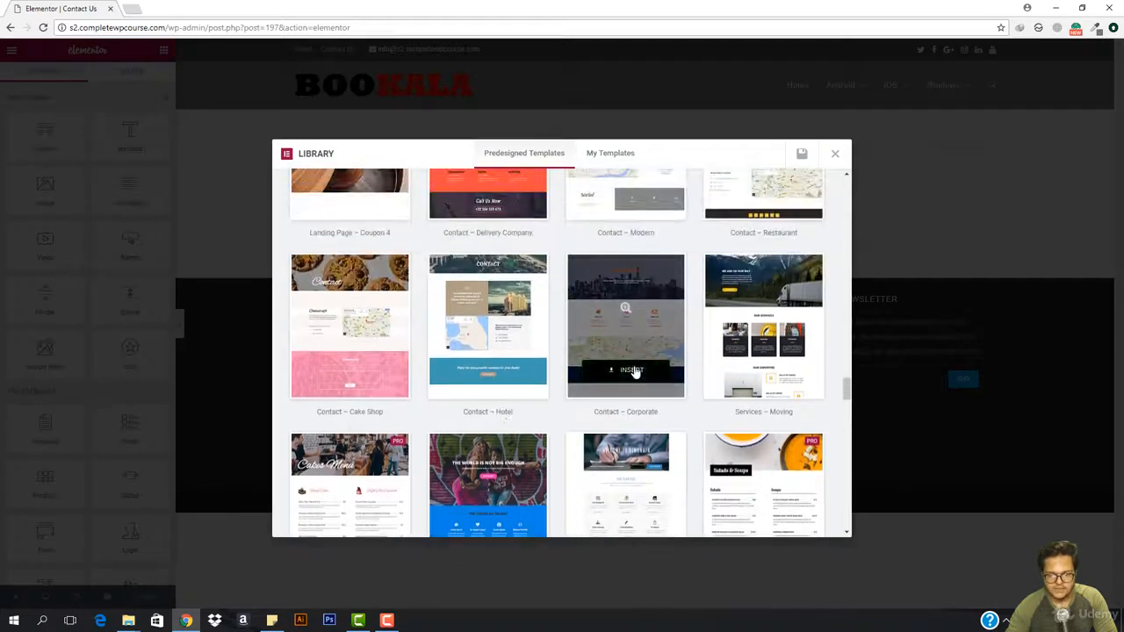
click(634, 371)
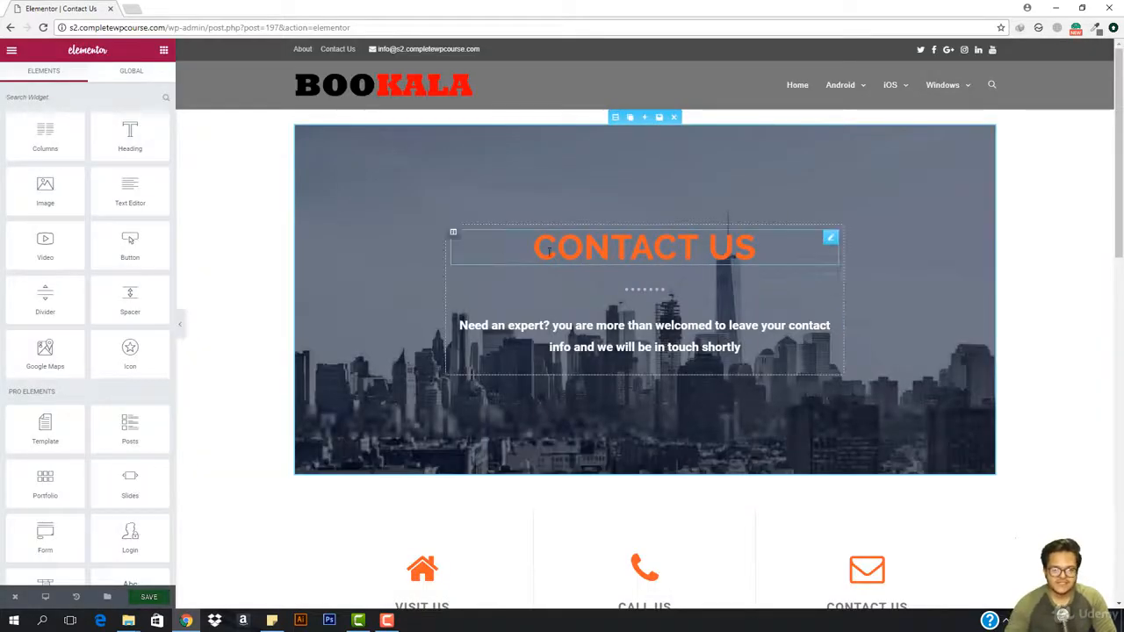
scroll(499, 246, down, 5)
scroll(499, 264, up, 5)
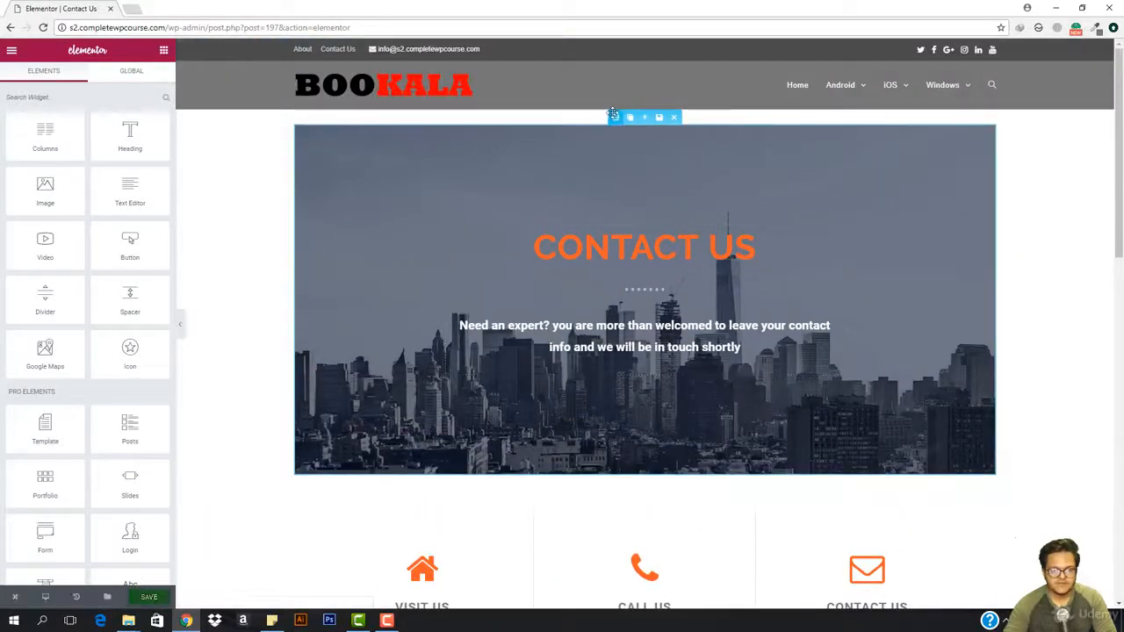
Step: Stretch the Contact Us hero section with the skyline background to the full width of the page
scroll(380, 319, down, 2)
scroll(379, 325, down, 10)
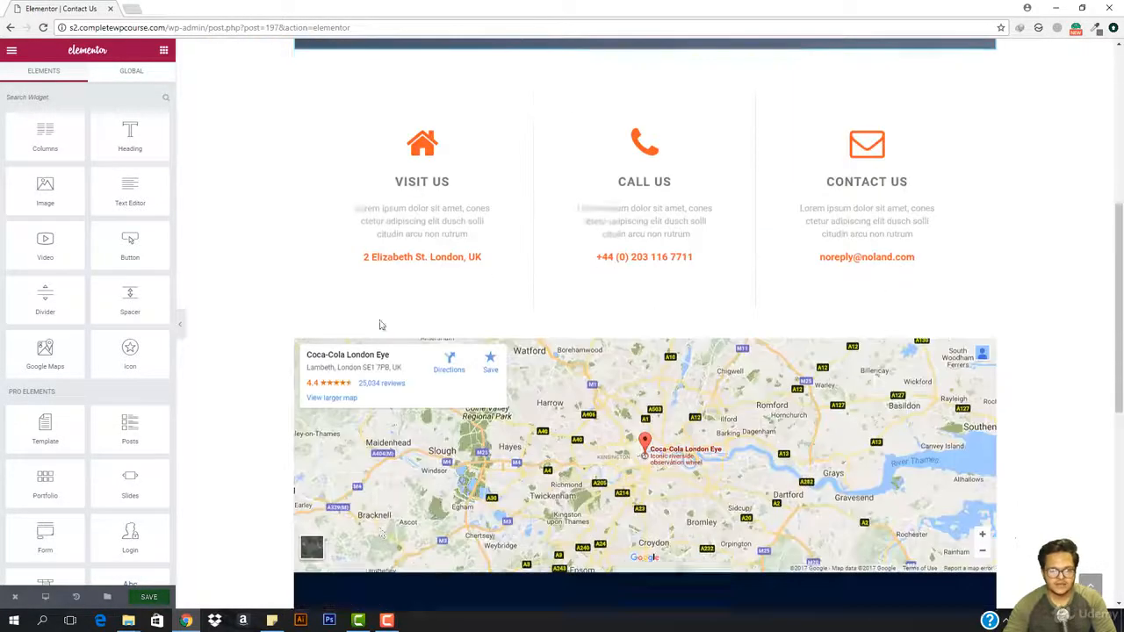
scroll(380, 325, up, 2)
scroll(379, 325, up, 10)
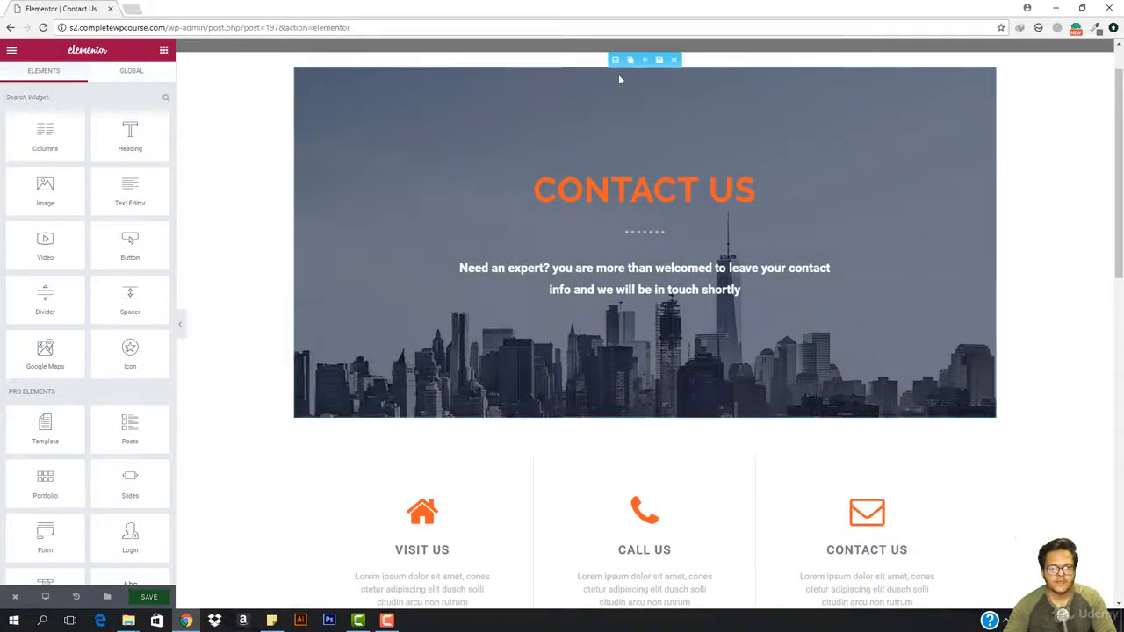
click(616, 59)
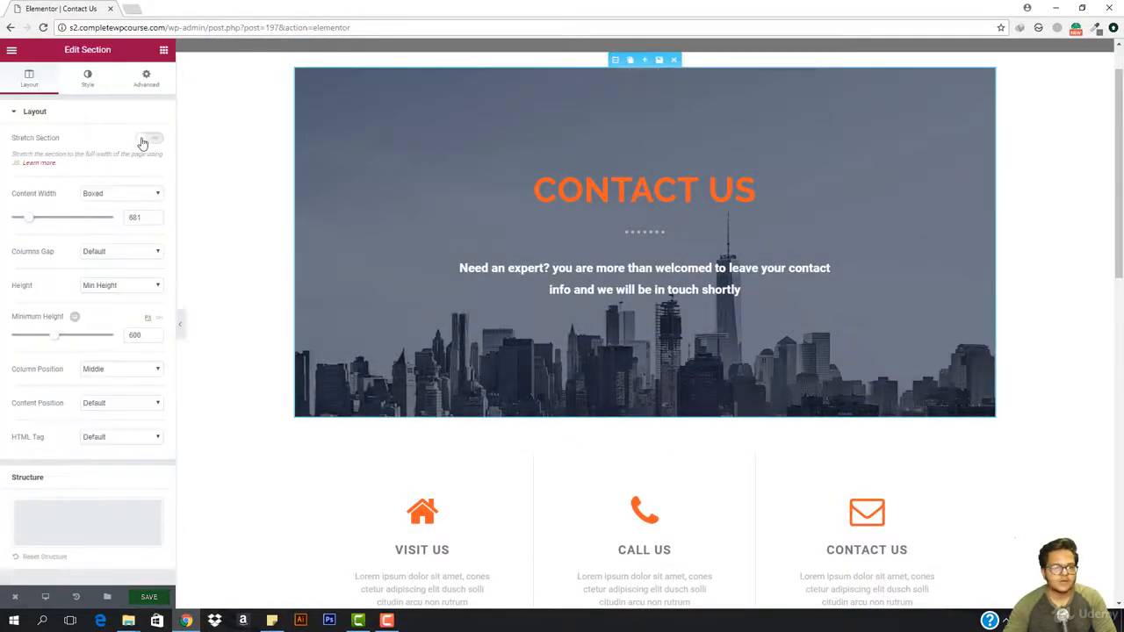
click(149, 139)
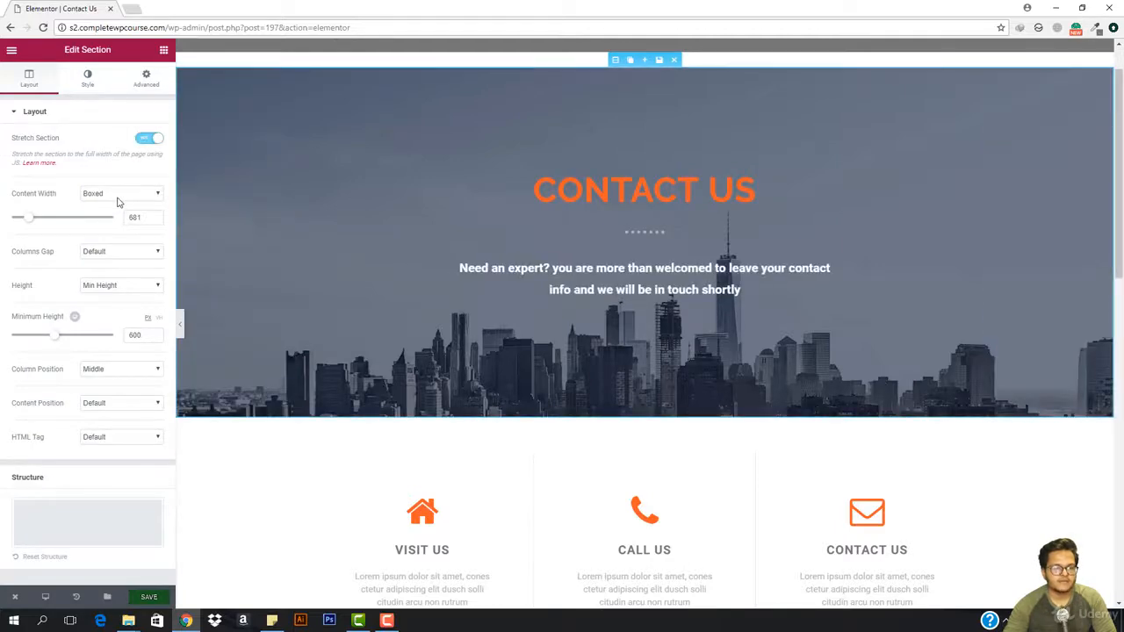
scroll(618, 267, down, 5)
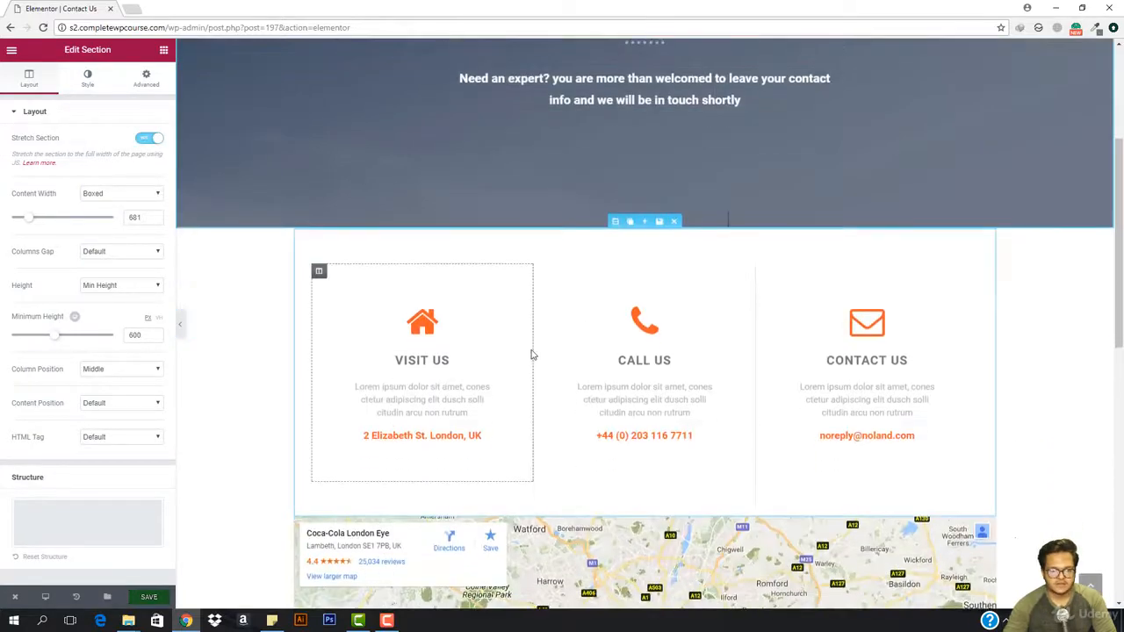
scroll(531, 353, up, 5)
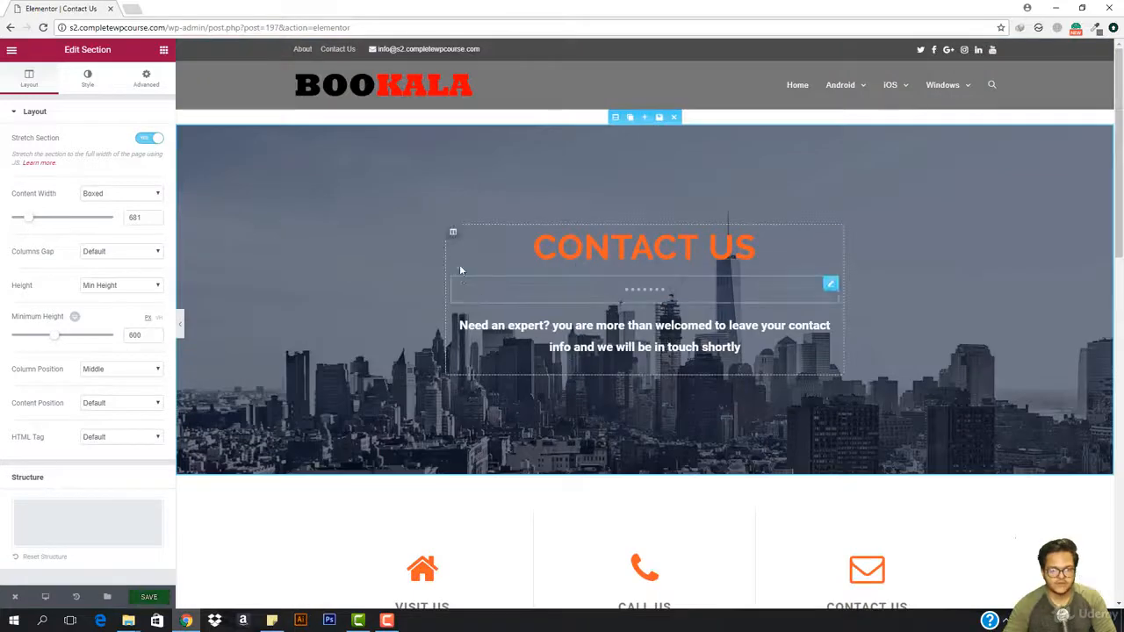
Step: Stretch the dark blue social icons section below the map to the full page width
scroll(460, 264, down, 3)
scroll(460, 267, down, 7)
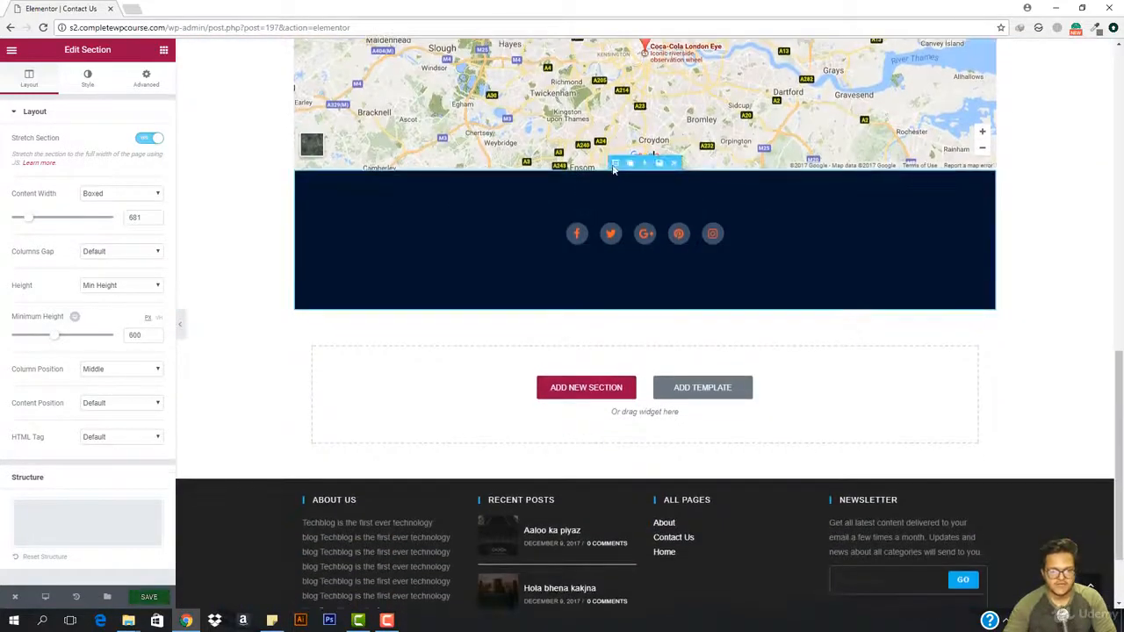
click(615, 164)
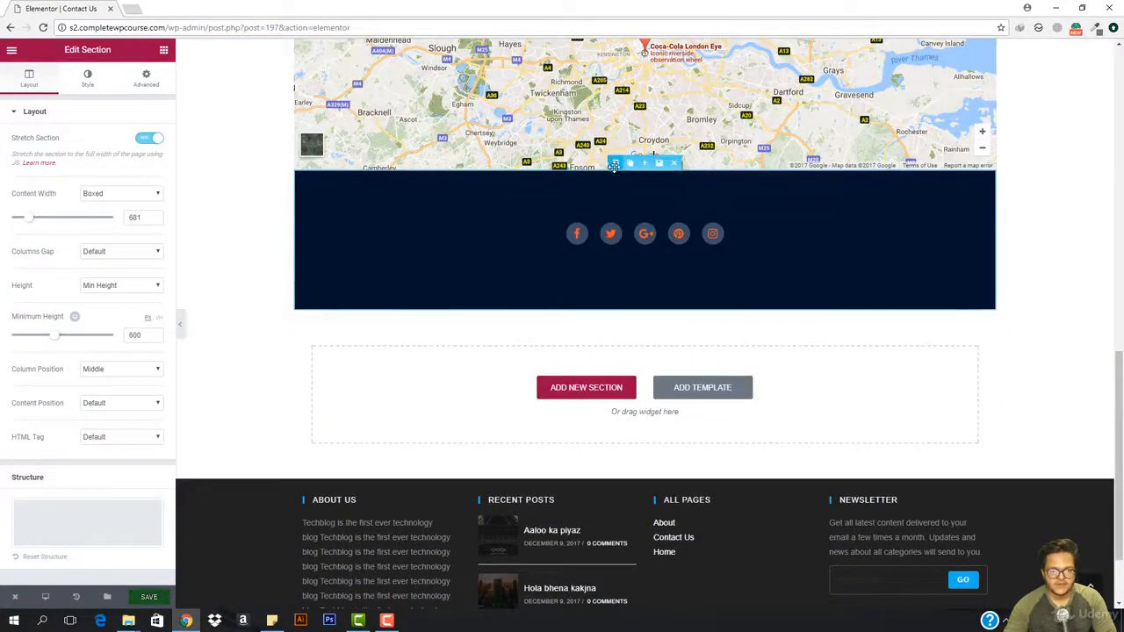
click(145, 142)
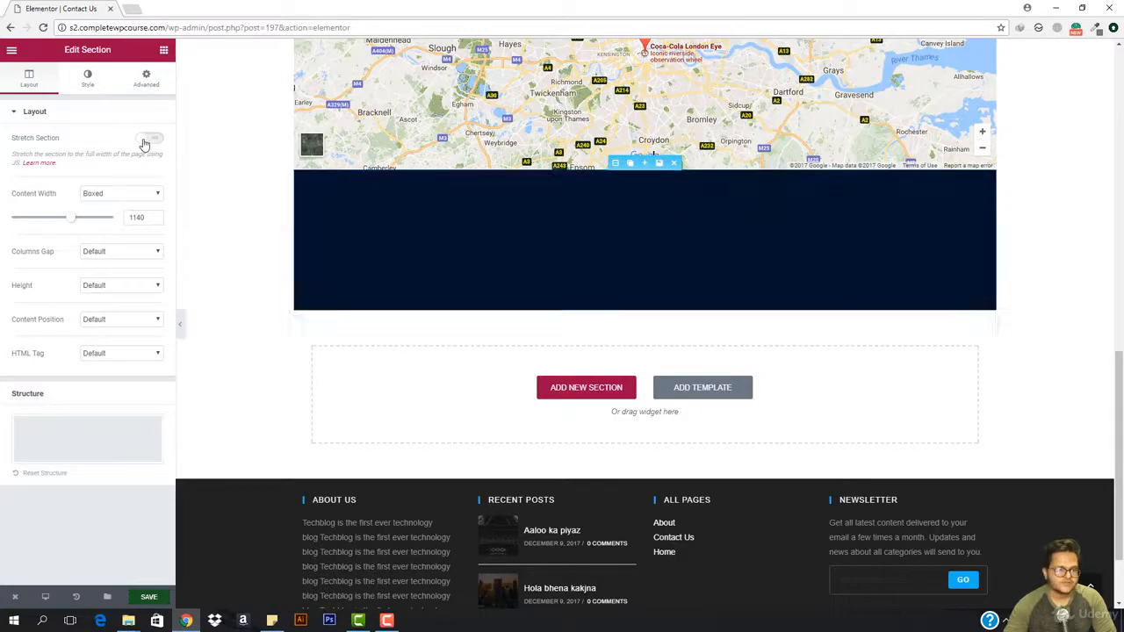
scroll(301, 350, down, 1)
scroll(301, 347, up, 2)
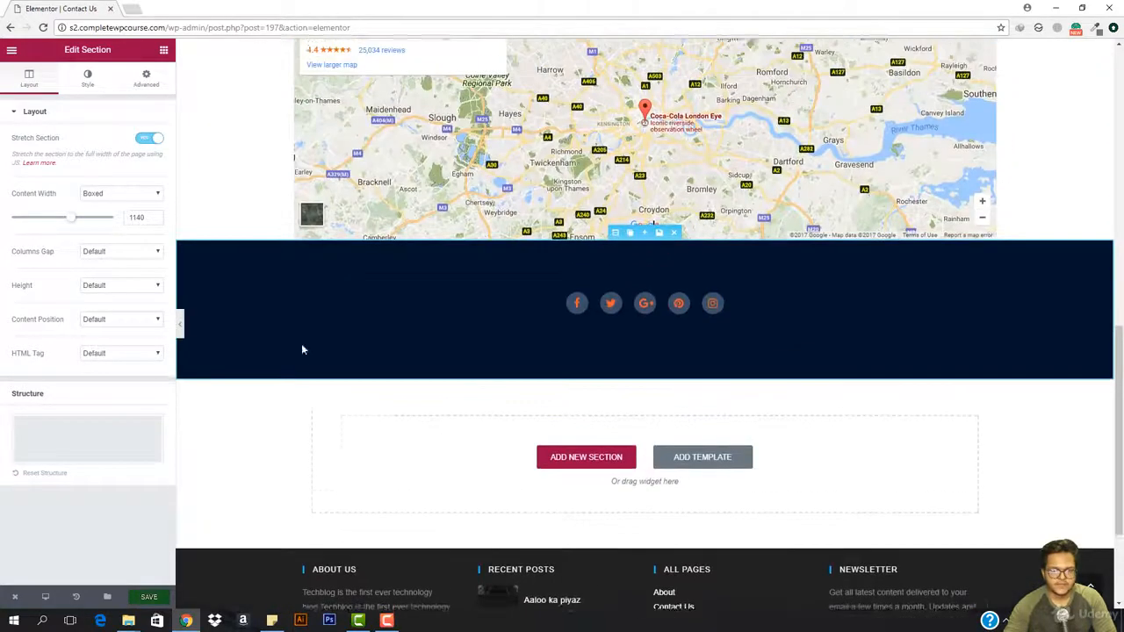
scroll(670, 340, up, 2)
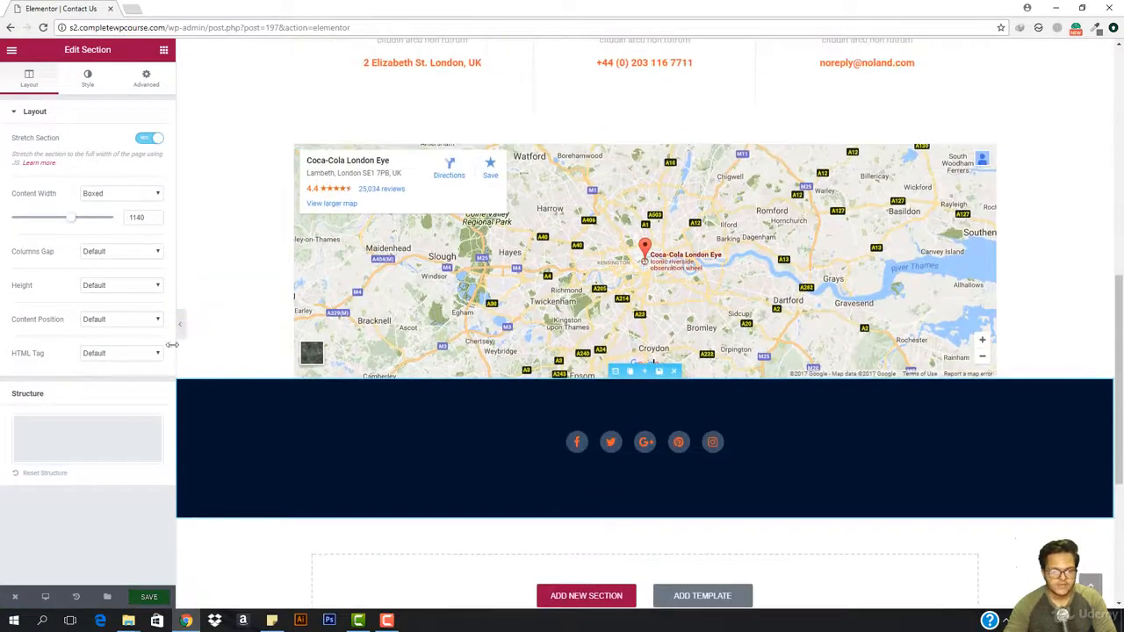
Step: Preview the Contact Us page from the footer up to the header with the editing panel hidden, and restore the panel
click(180, 325)
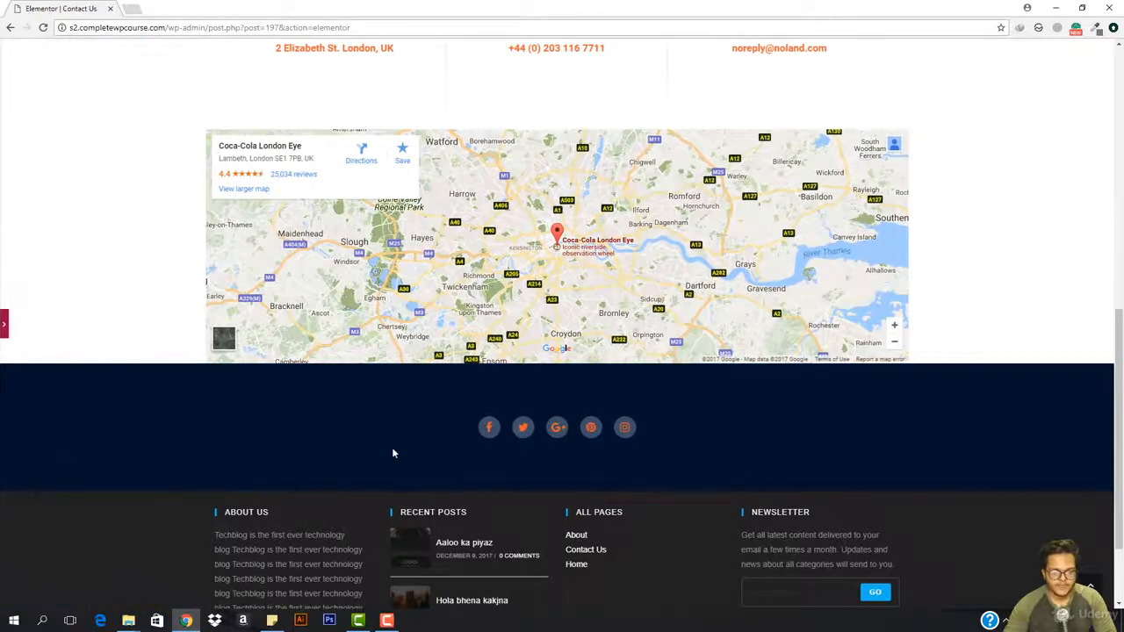
scroll(391, 447, up, 4)
scroll(376, 449, up, 3)
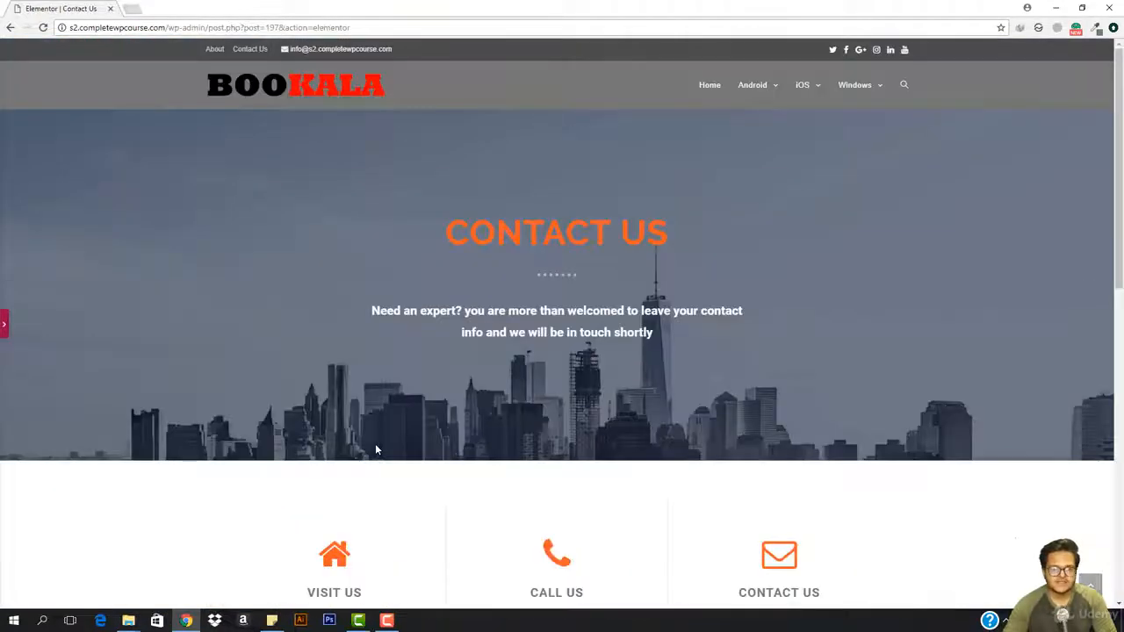
click(5, 326)
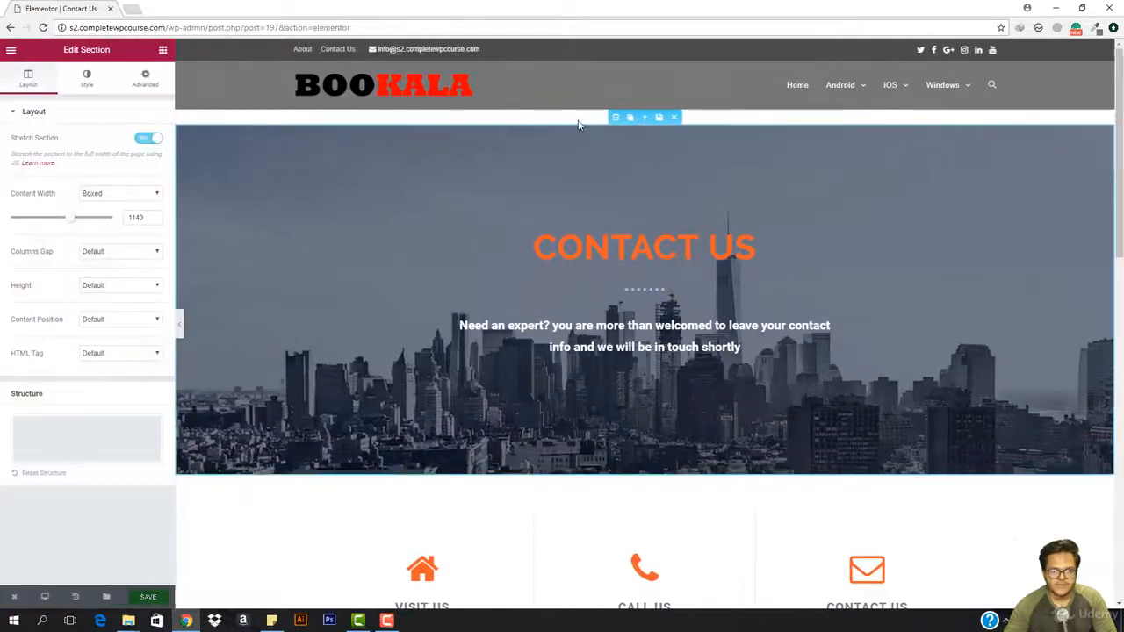
Step: Set the hero section's background overlay colour to dark grey #3f3f3f and its opacity to 0.82
click(616, 118)
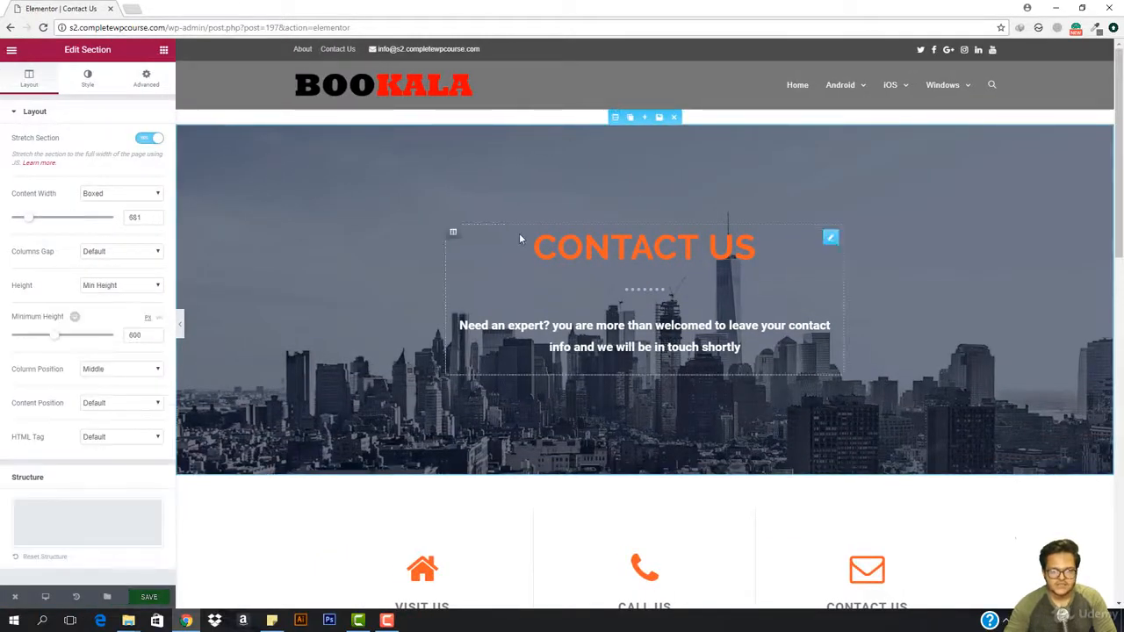
click(88, 80)
scroll(101, 507, down, 1)
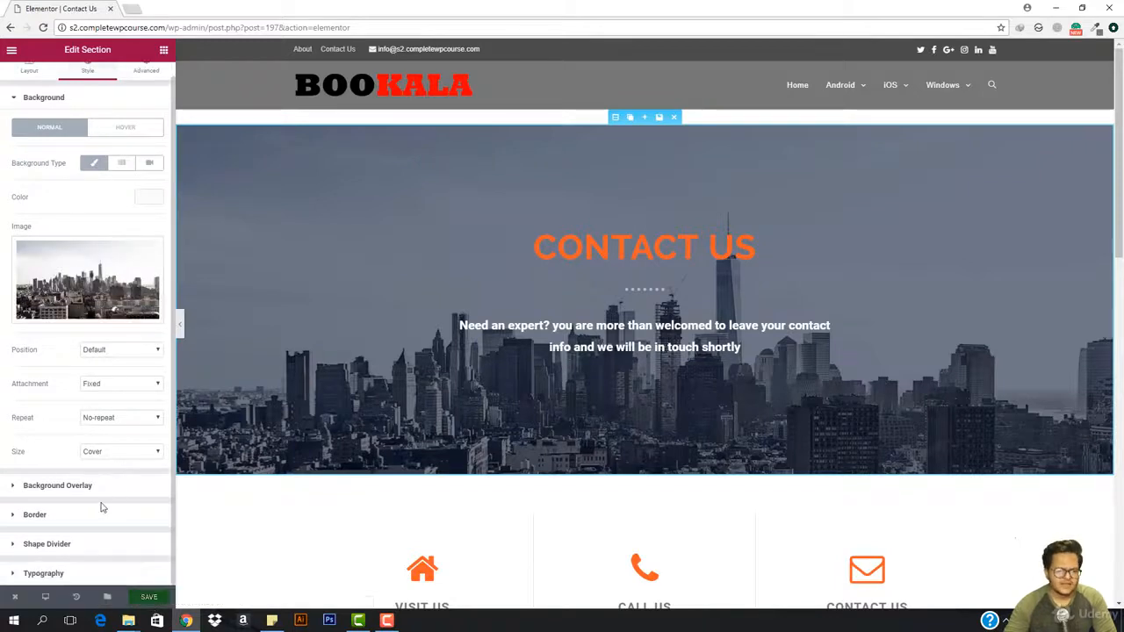
click(73, 487)
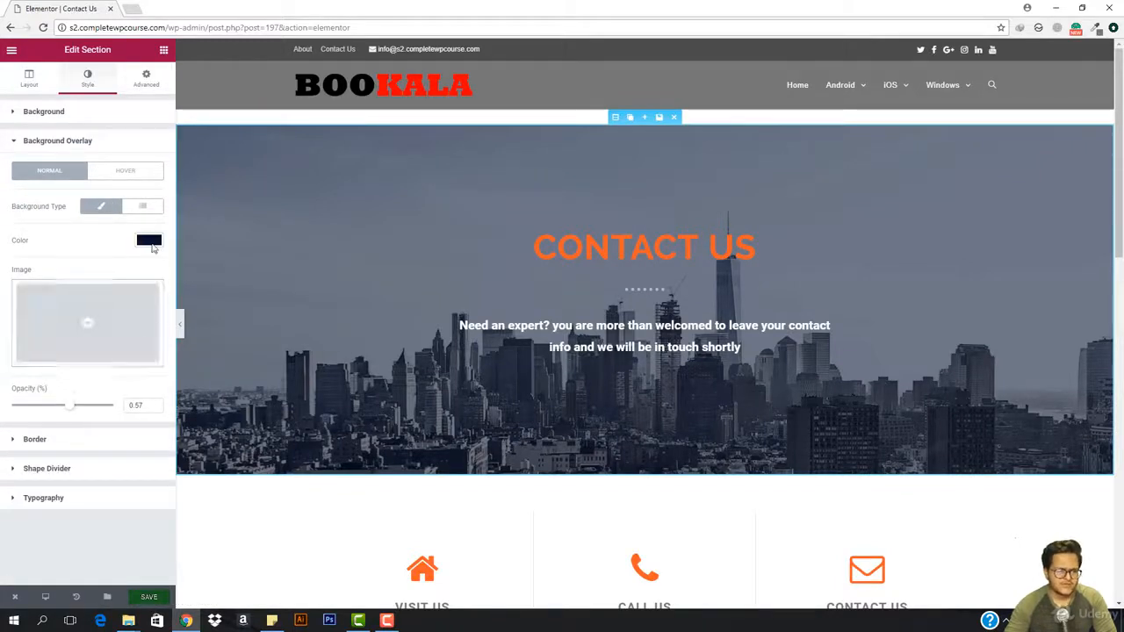
click(149, 240)
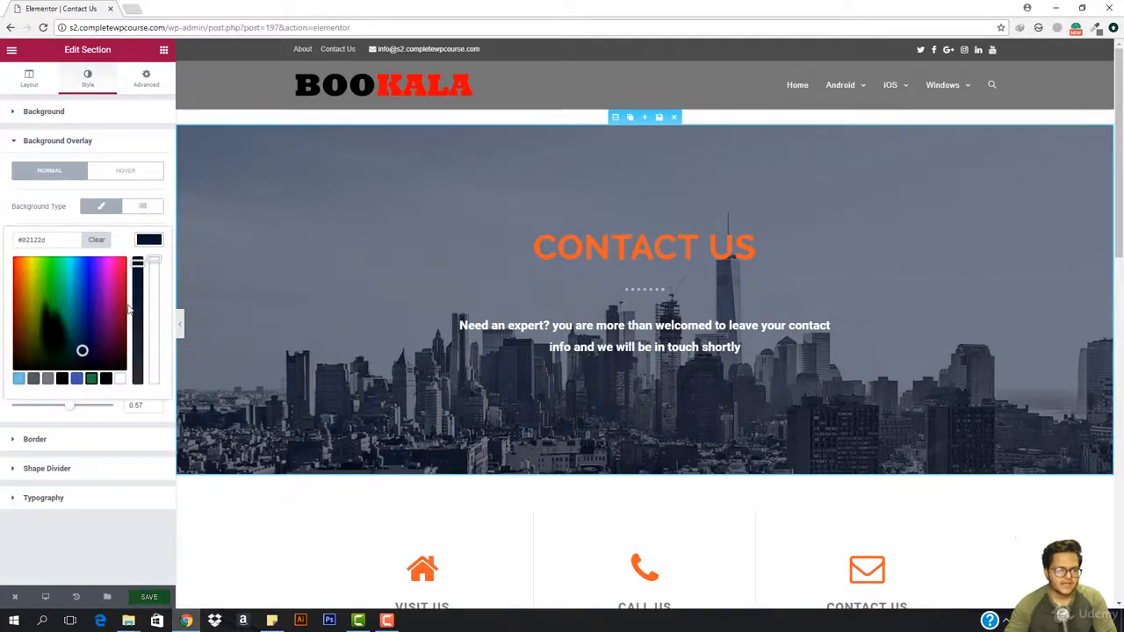
click(106, 378)
scroll(459, 205, down, 1)
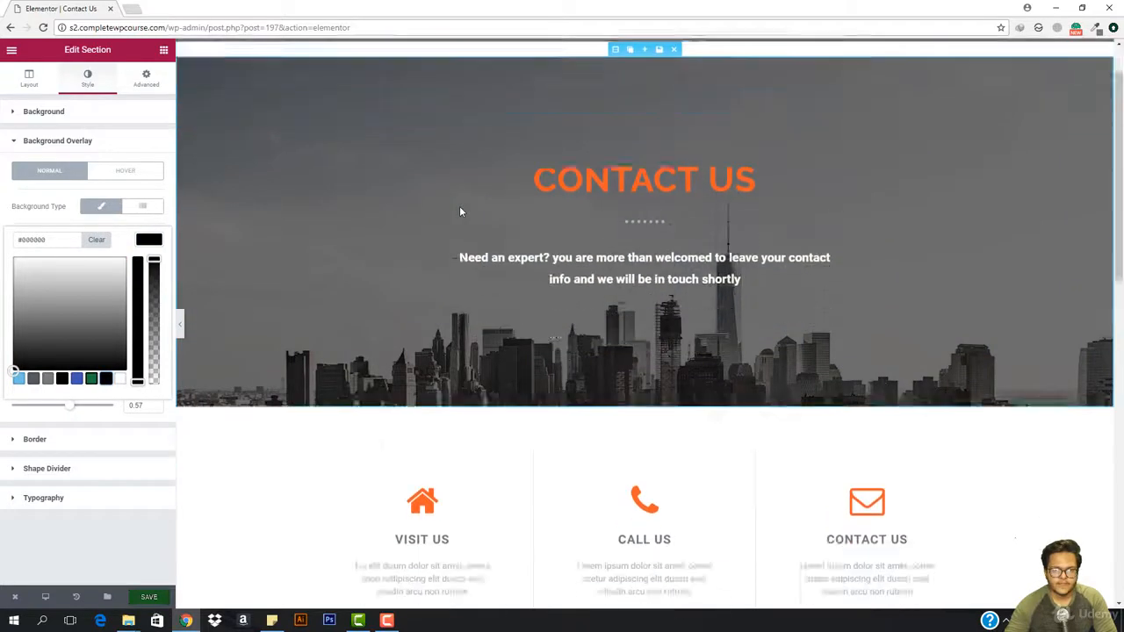
scroll(451, 157, up, 1)
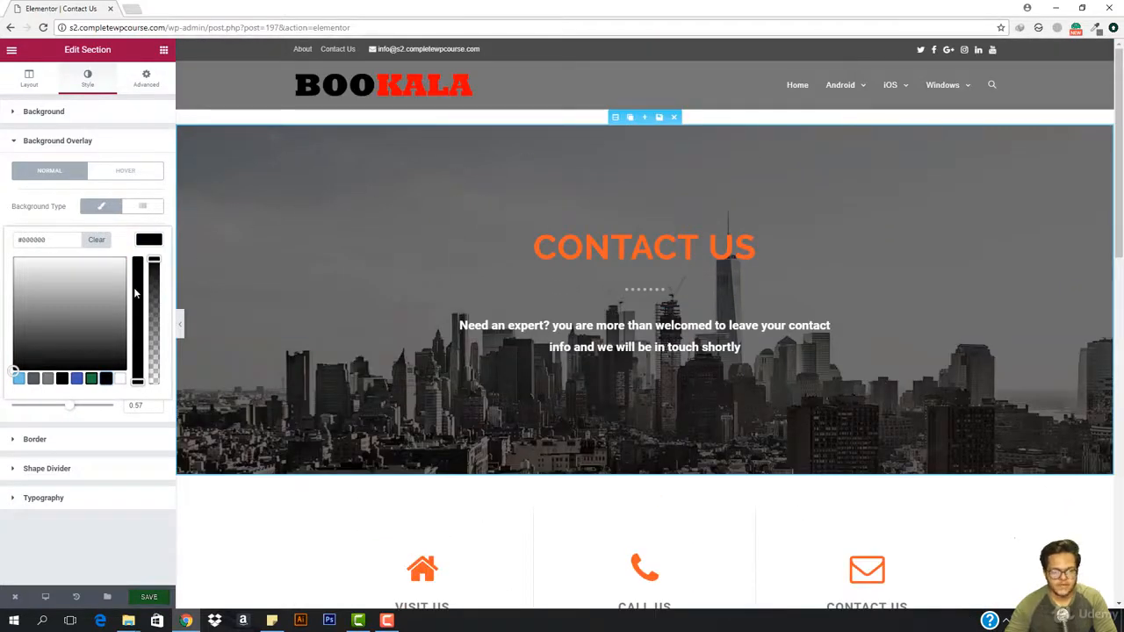
mouse_move(74, 363)
mouse_down()
mouse_move(53, 336)
mouse_move(55, 319)
mouse_move(31, 344)
mouse_up()
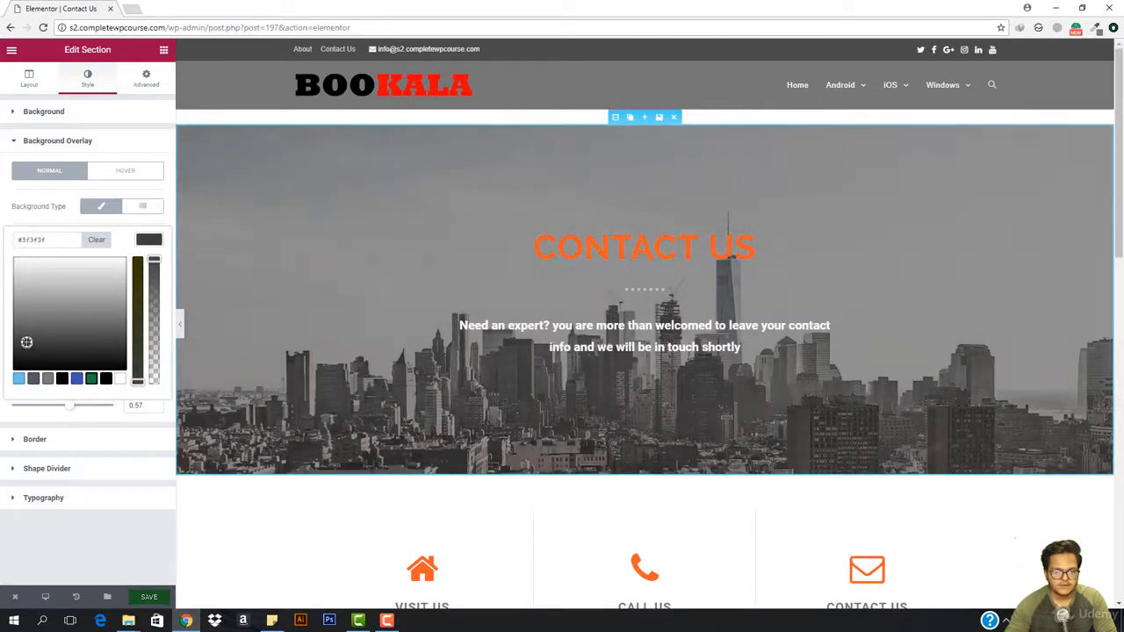
drag(85, 411, 97, 412)
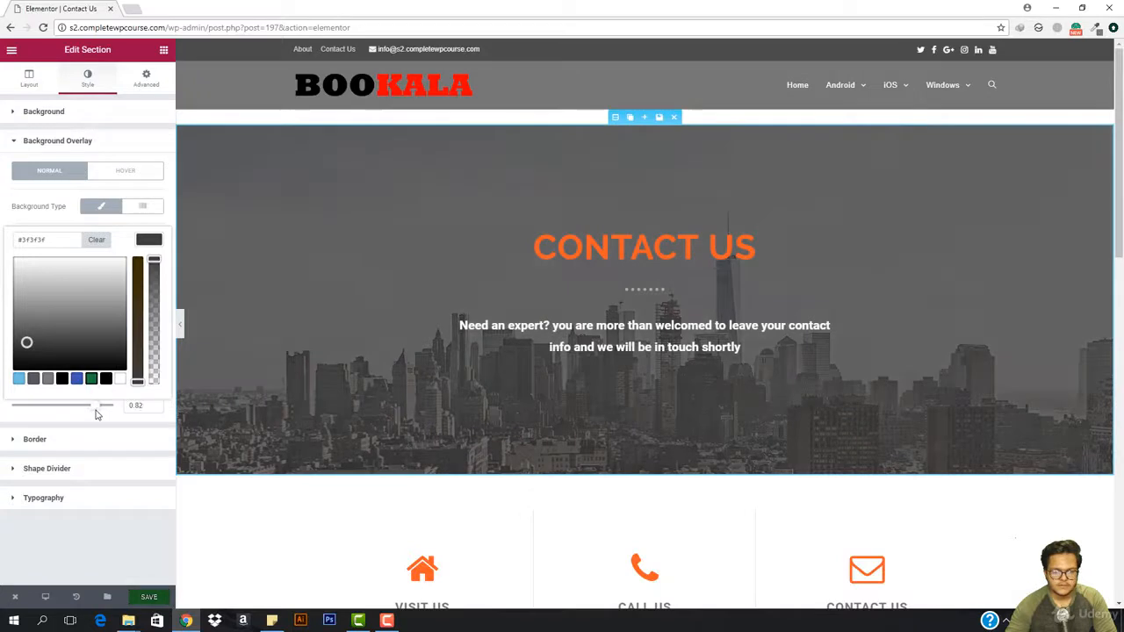
Step: Try black (#000000) as the text colour of the hero's "Contact Us" heading
click(624, 247)
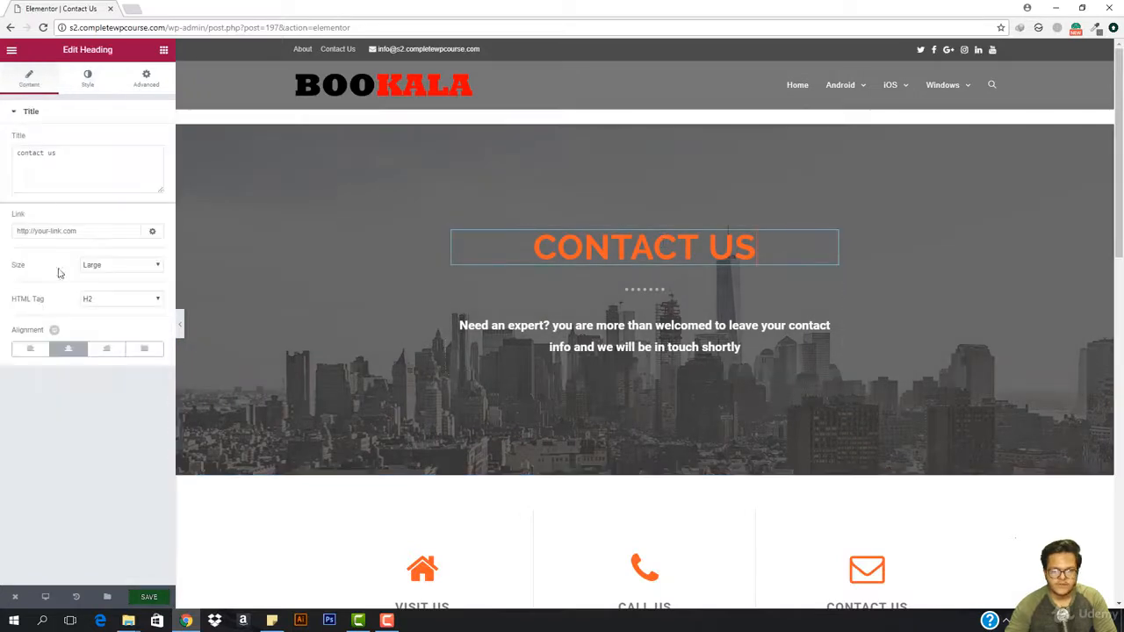
click(88, 80)
click(150, 141)
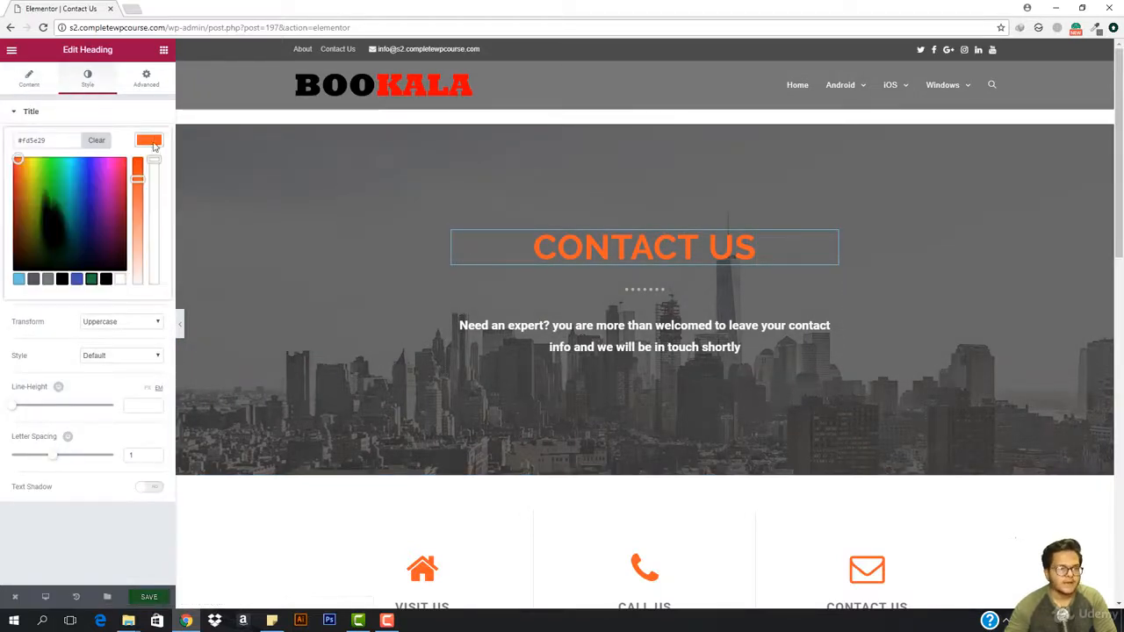
click(105, 279)
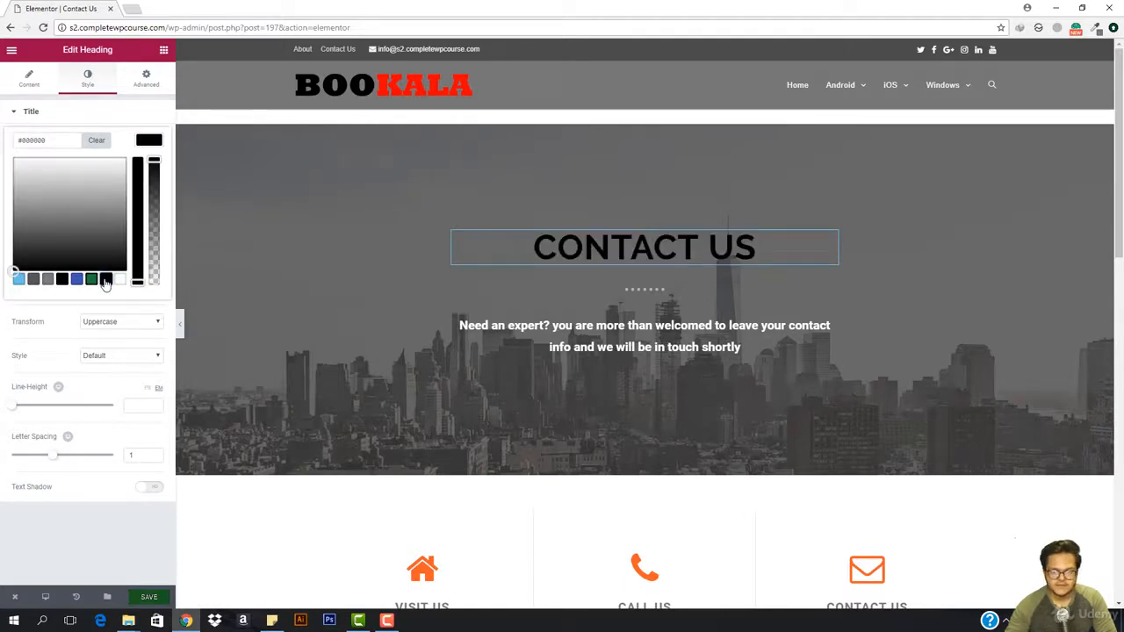
click(652, 291)
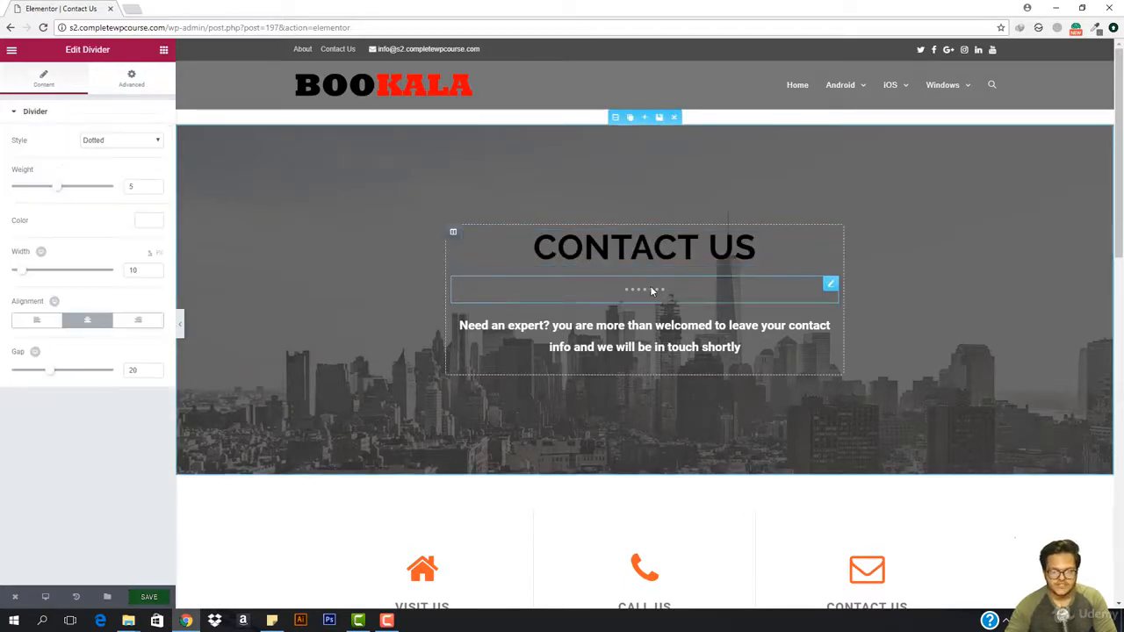
Step: Set the text colour of the hero's "Contact Us" heading to white (#ffffff)
click(760, 248)
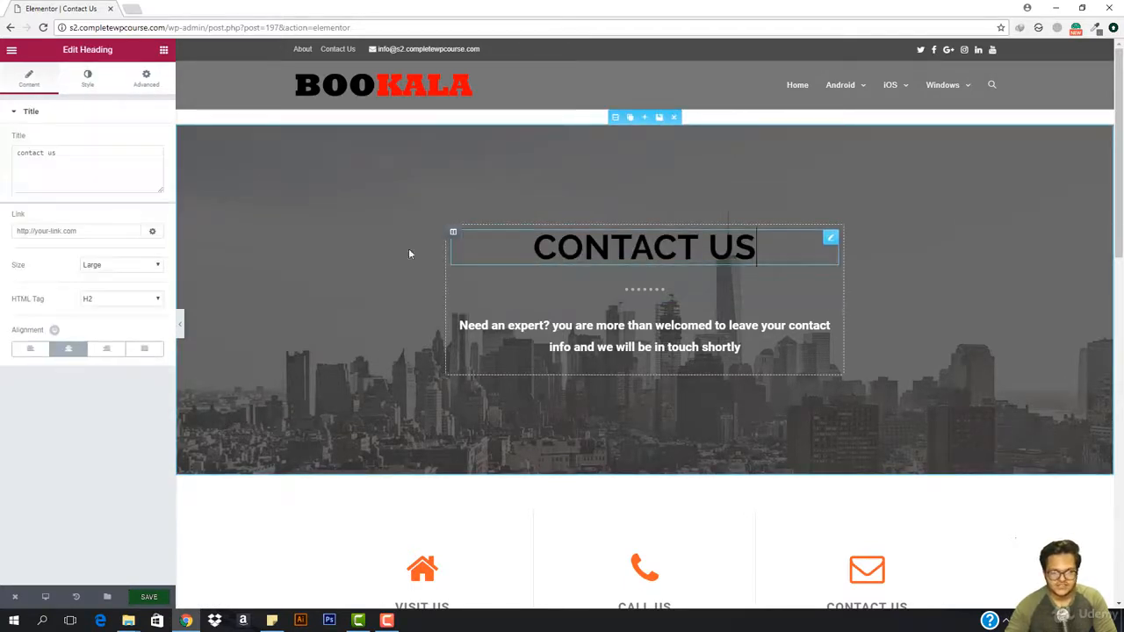
click(91, 80)
click(148, 141)
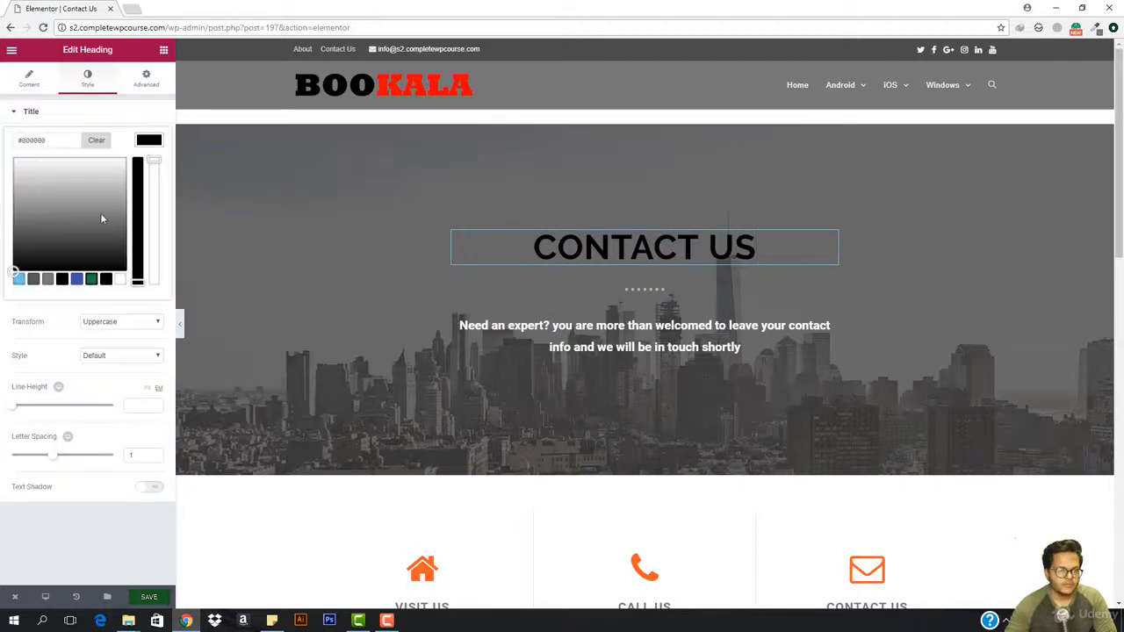
mouse_move(101, 219)
mouse_down()
mouse_move(79, 191)
mouse_move(124, 158)
mouse_up()
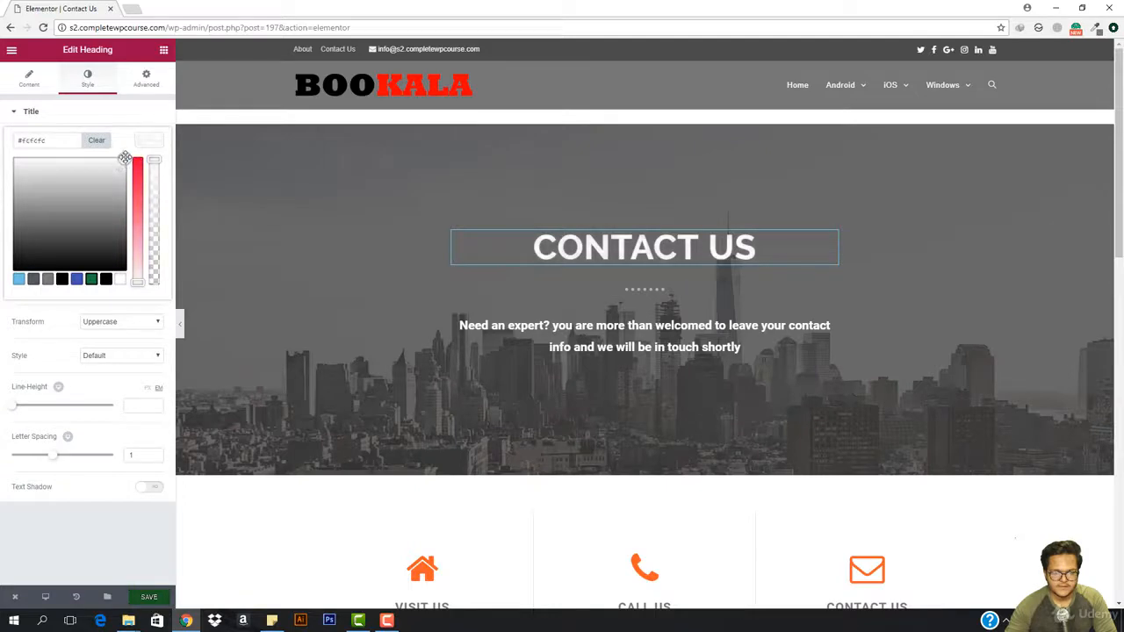
Step: Set the primary colour of the home icon in the "Visit Us" box to black (#000000)
scroll(469, 419, down, 5)
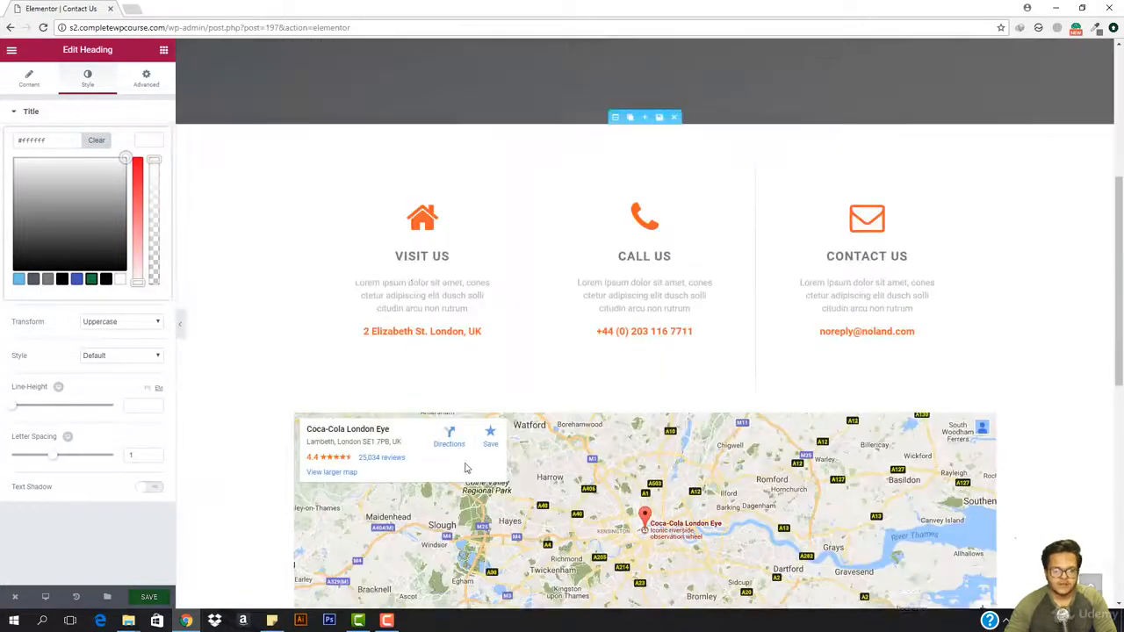
click(422, 211)
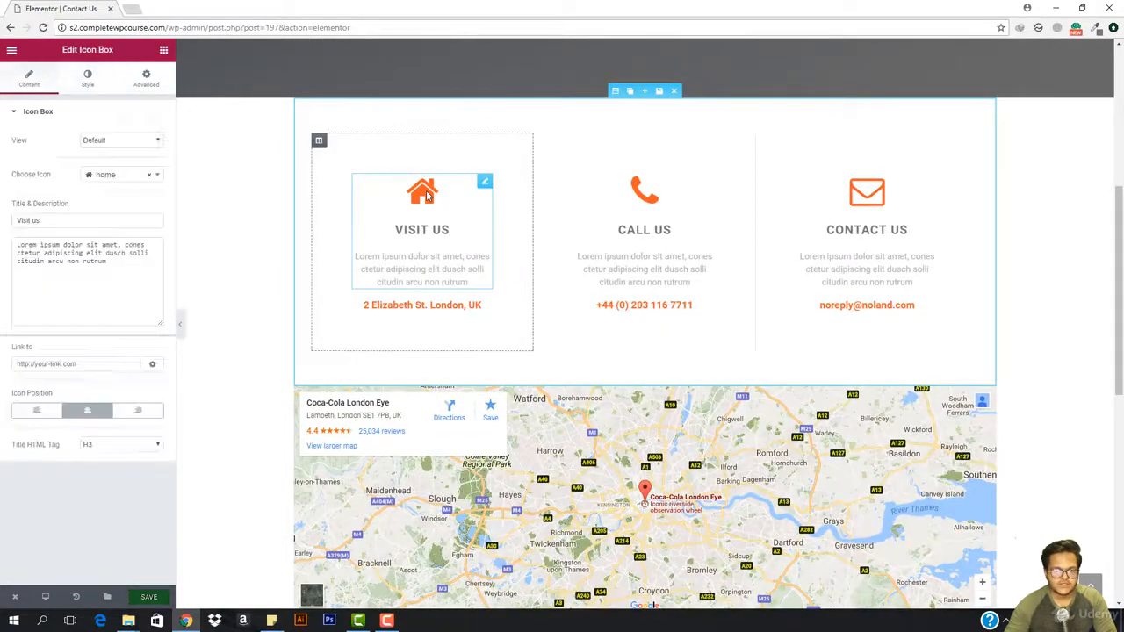
click(87, 79)
click(148, 142)
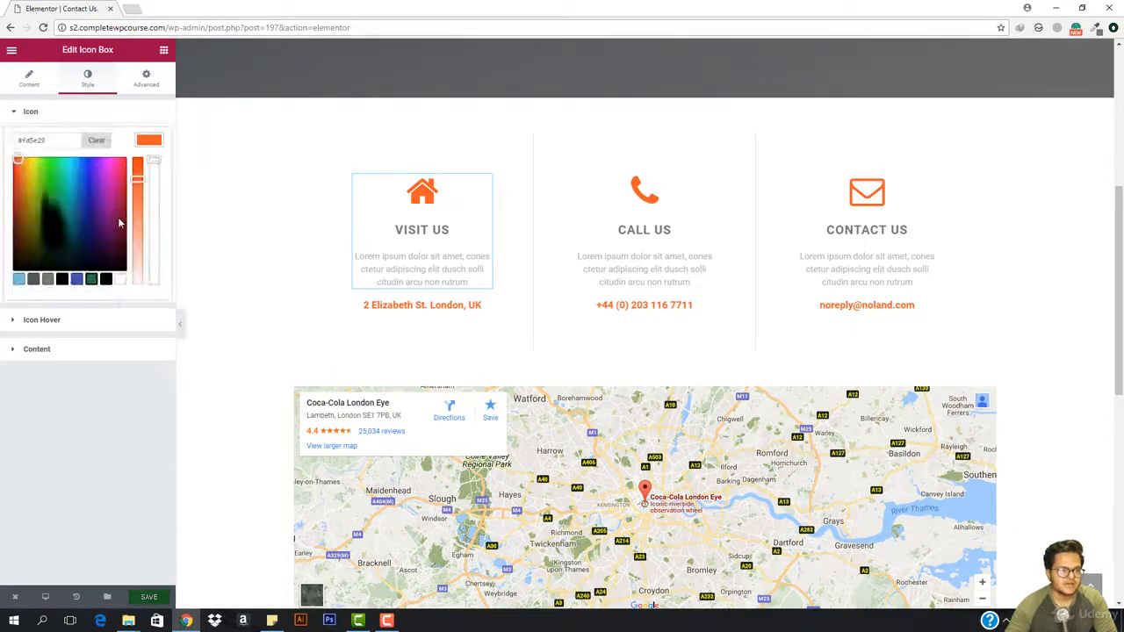
click(106, 279)
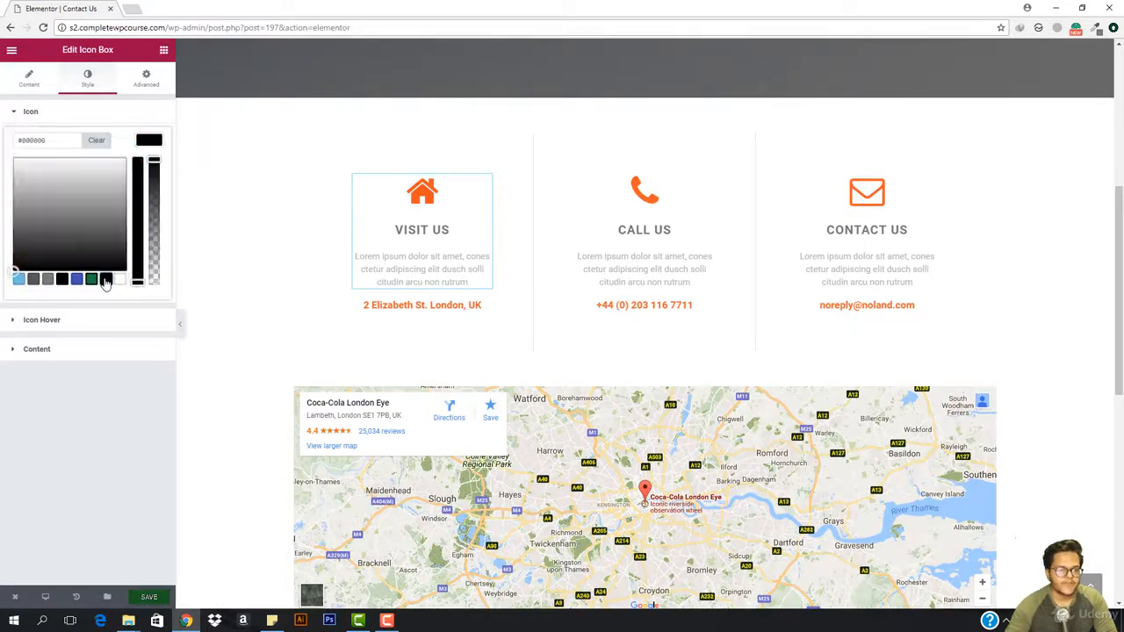
Step: Set the primary colour of the phone icon in the "Call Us" box to black (#000000)
click(647, 218)
click(88, 79)
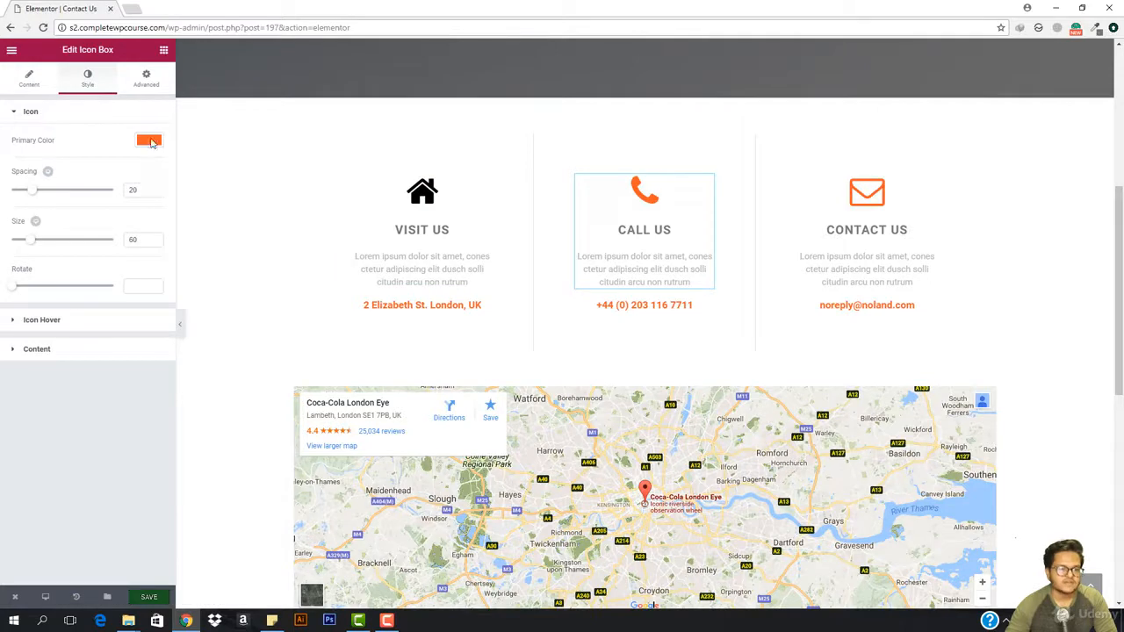
click(148, 140)
click(106, 279)
Step: Set the primary colour of the envelope icon in the "Contact Us" box to black (#000000)
click(864, 210)
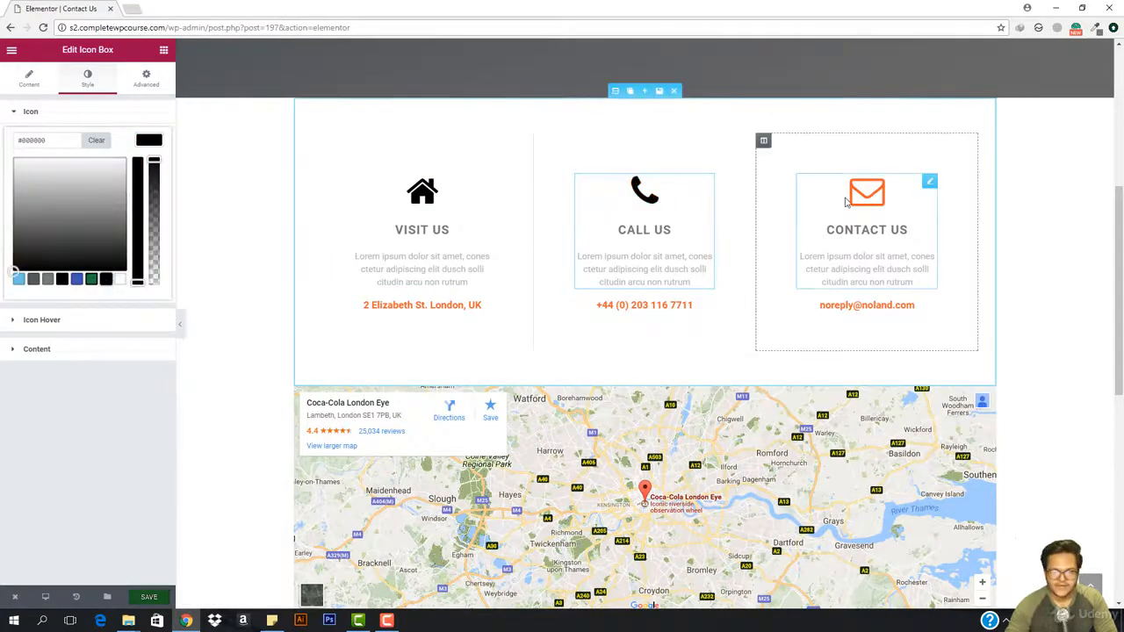
click(88, 79)
click(147, 140)
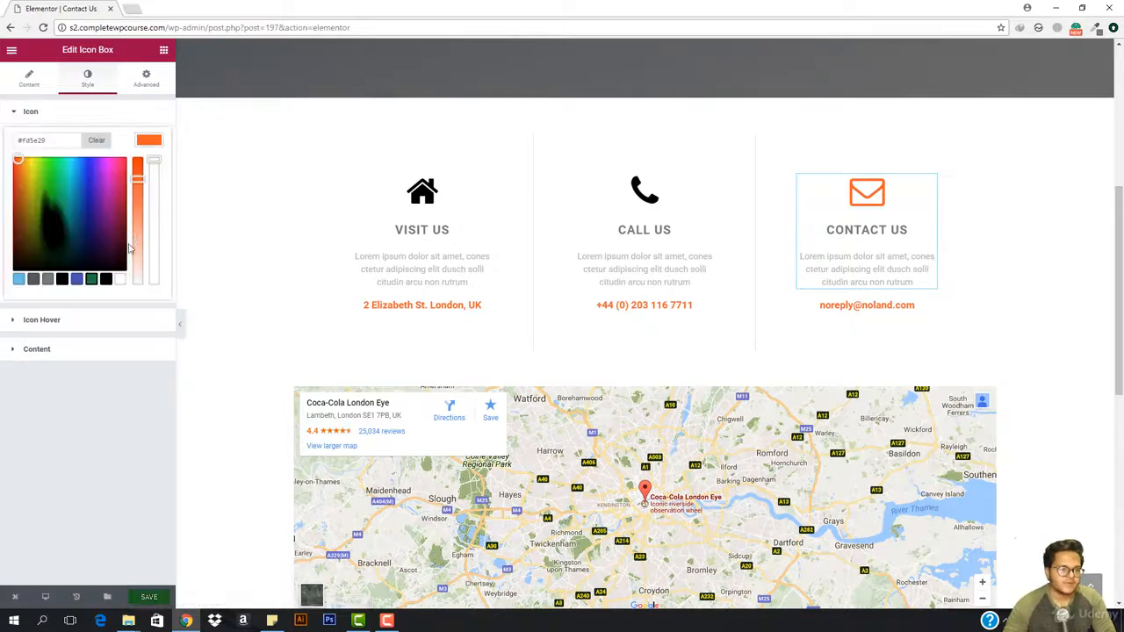
click(106, 279)
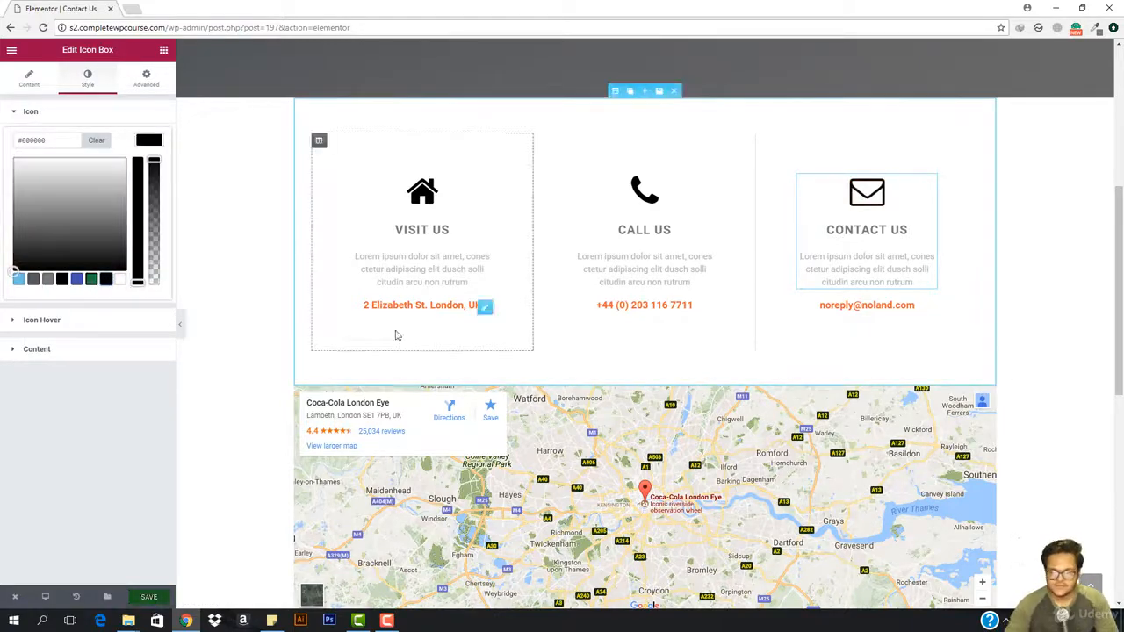
Step: Set the text colour of the address line under "Visit Us" to black (#000000)
click(408, 306)
click(93, 85)
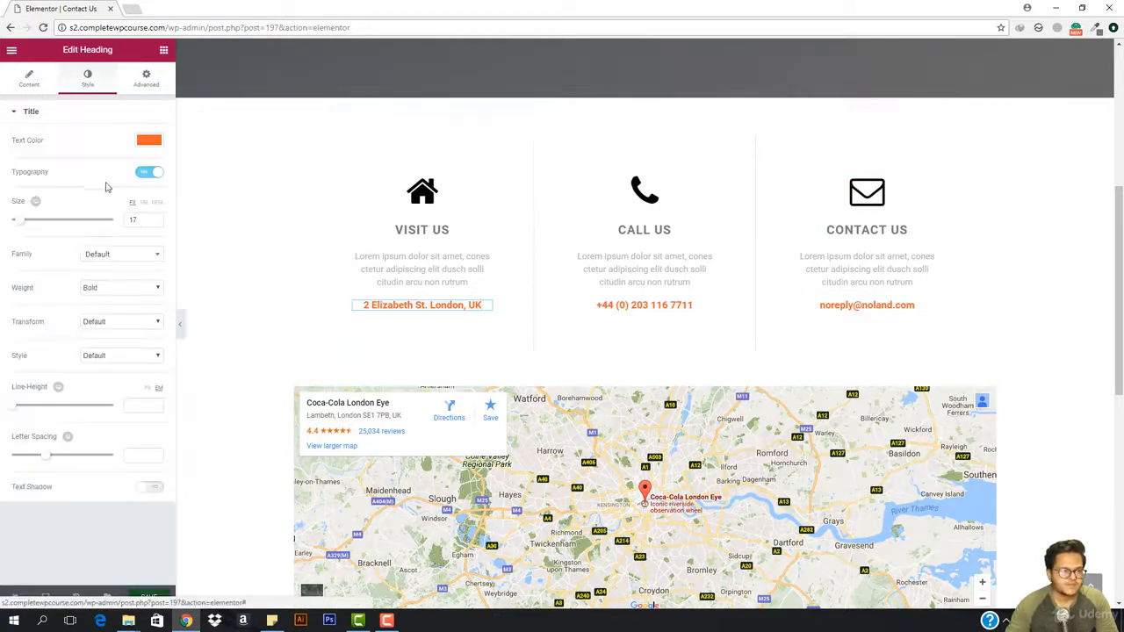
click(151, 142)
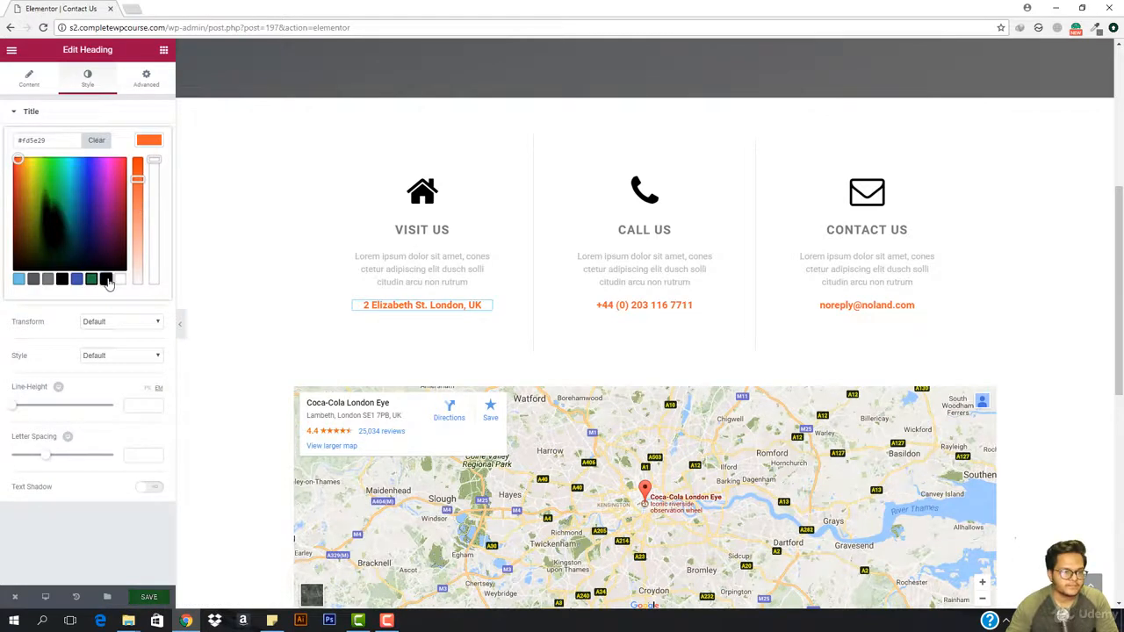
click(106, 279)
Step: Set the text colour of the phone number line under "Call Us" to black (#000000)
click(632, 305)
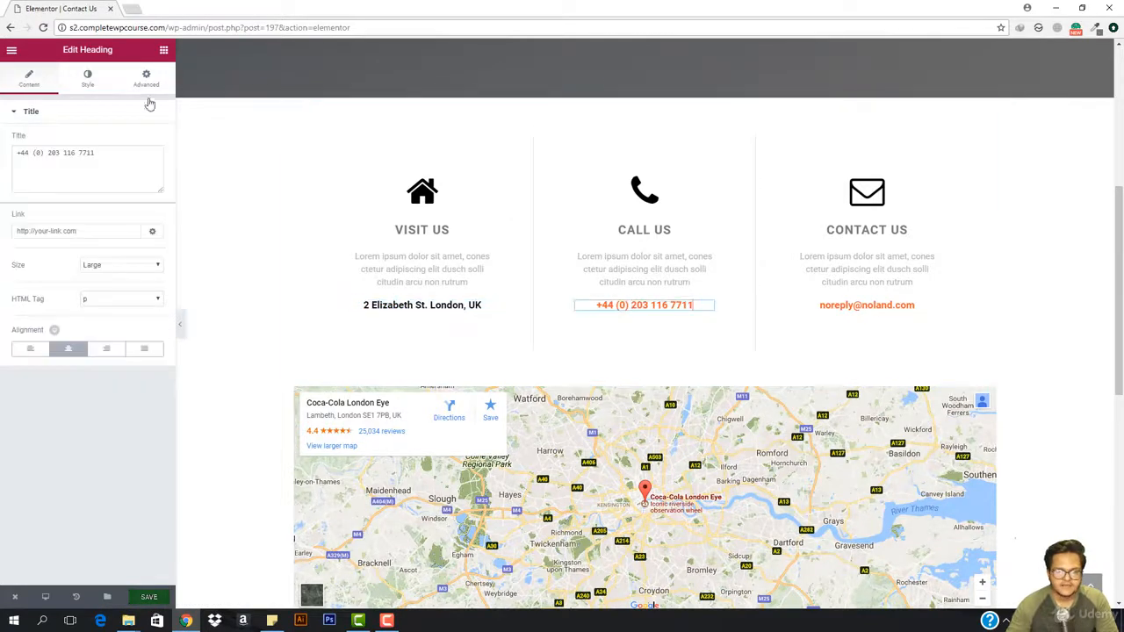
click(95, 85)
click(148, 144)
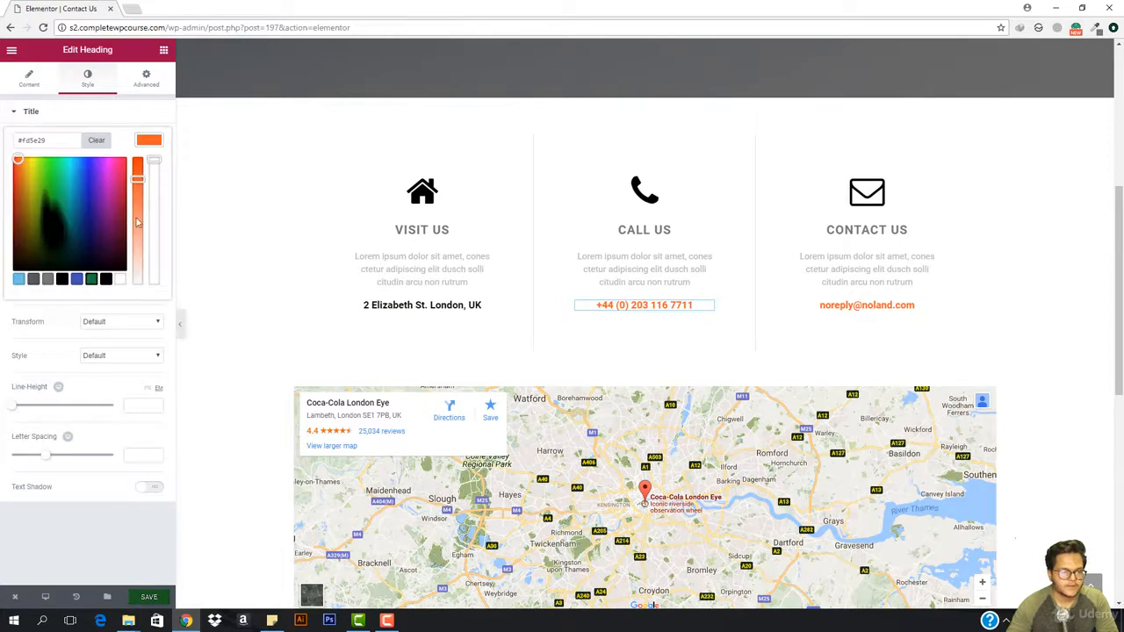
click(106, 280)
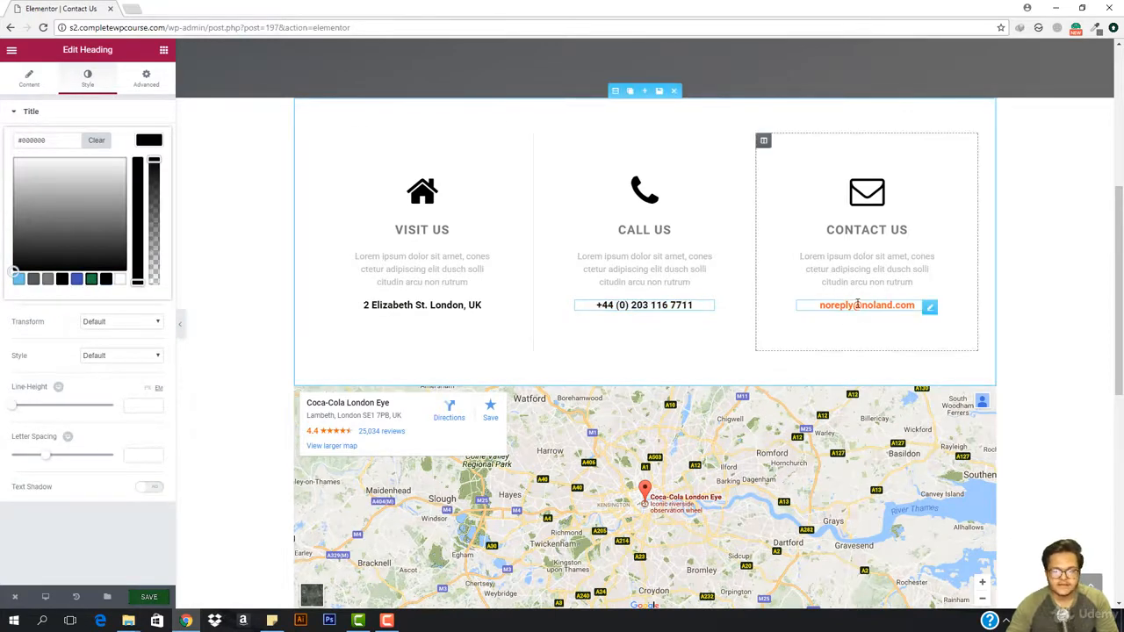
Step: Set the text colour of the e-mail line under "Contact Us" to black (#000000)
click(913, 305)
click(93, 84)
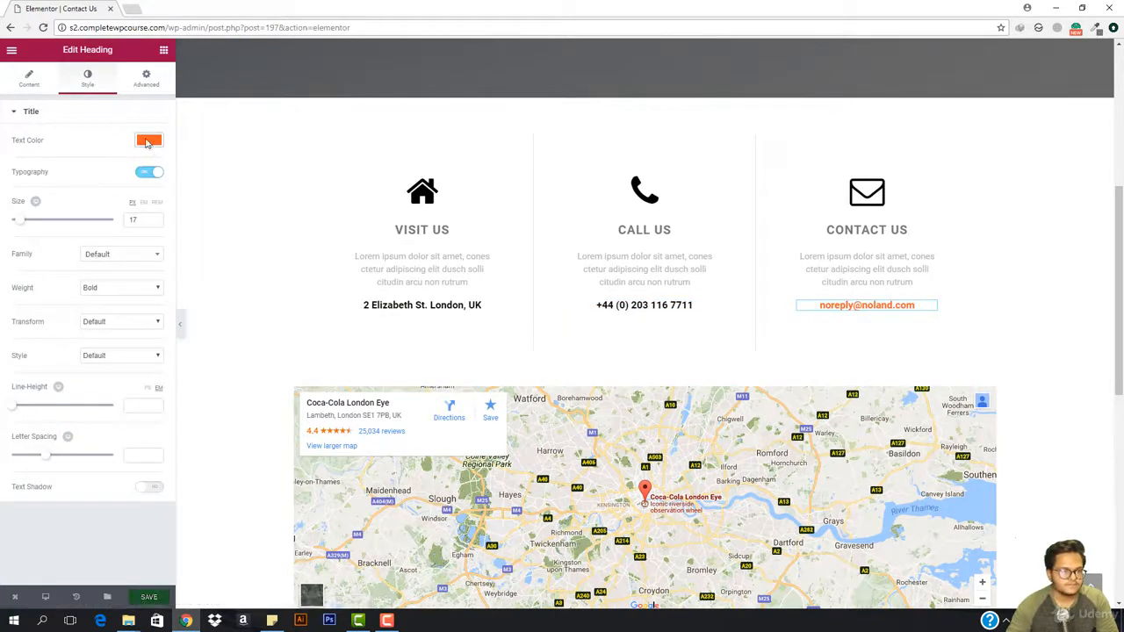
click(148, 144)
click(109, 279)
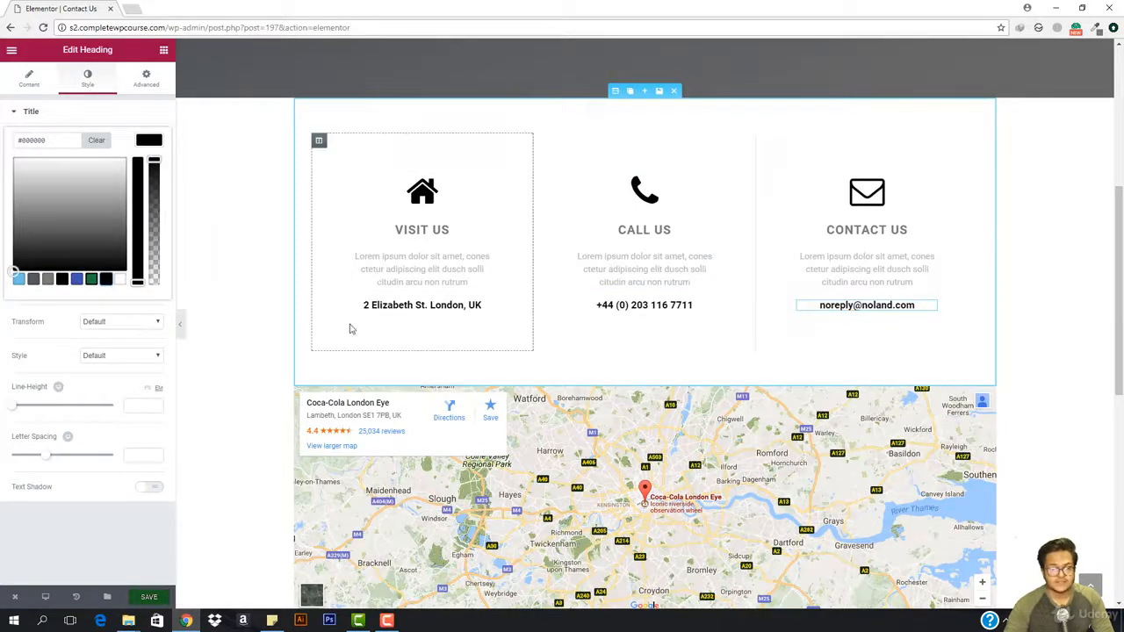
Step: Stretch the map section to the full width of the page
scroll(472, 308, up, 3)
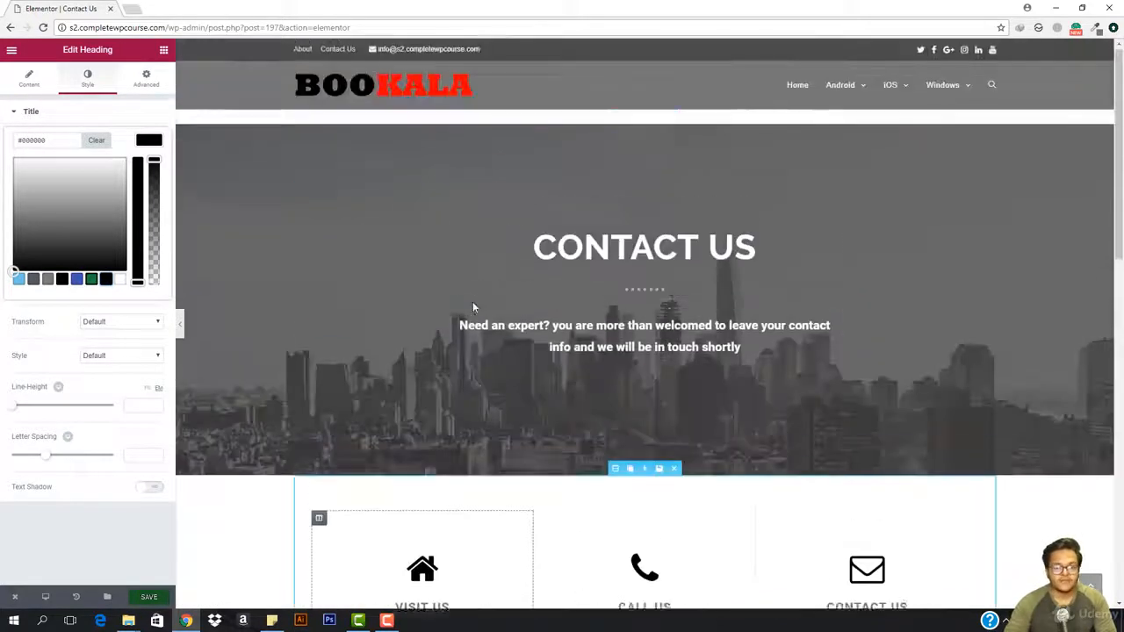
scroll(472, 308, down, 5)
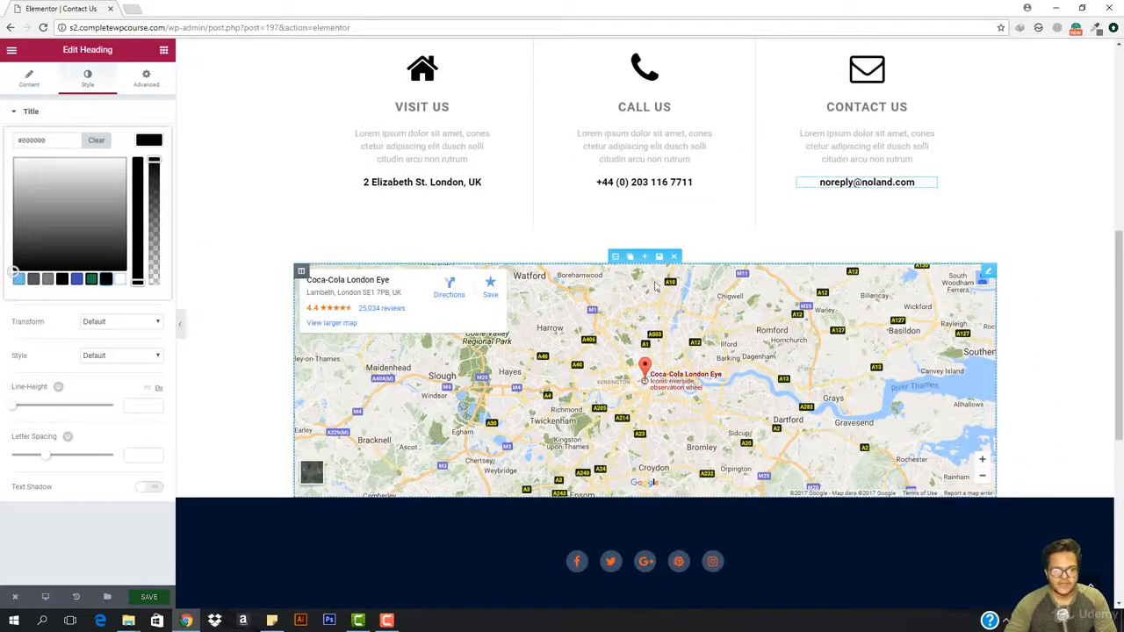
click(617, 254)
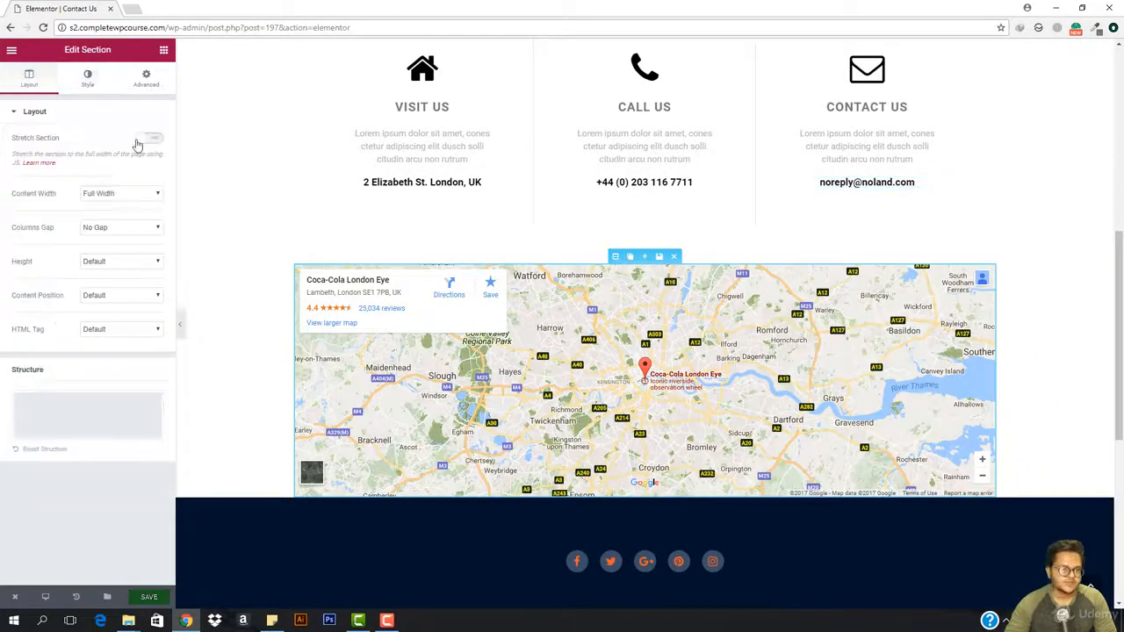
click(139, 140)
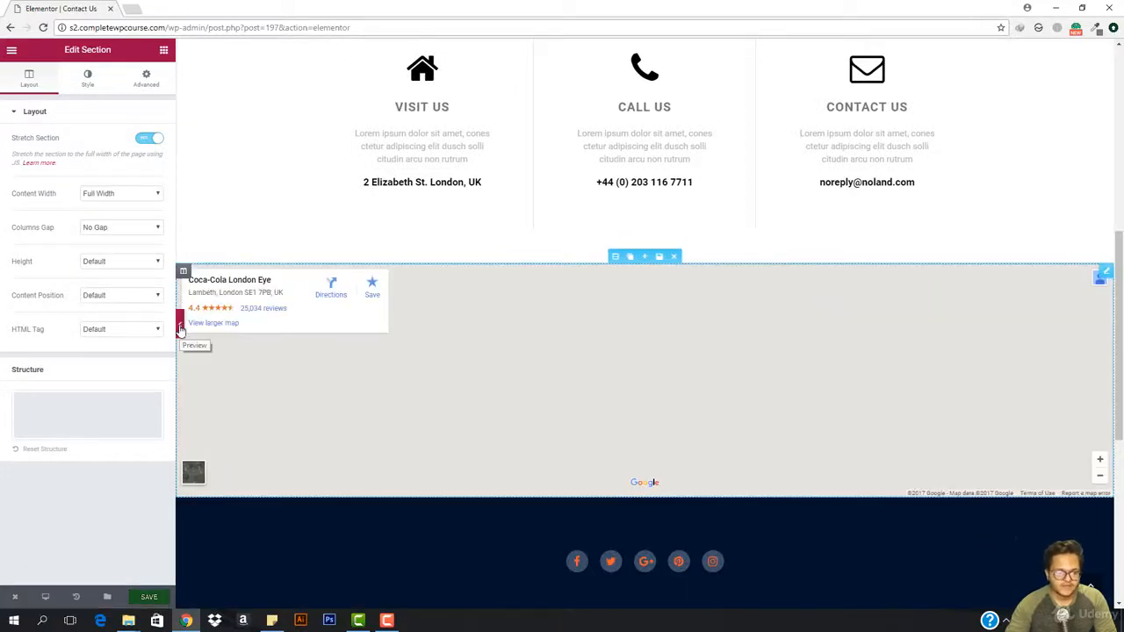
click(388, 622)
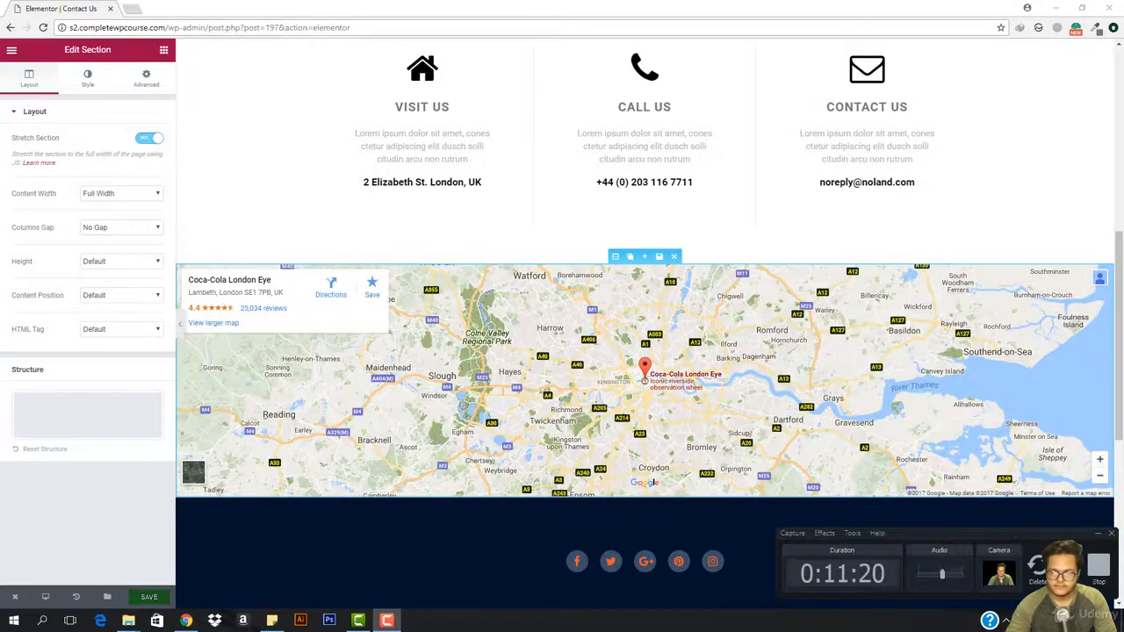
Step: Try black (#000000) and dark grey (#3a3a3a) as the background colour of the social icons section
scroll(875, 414, down, 2)
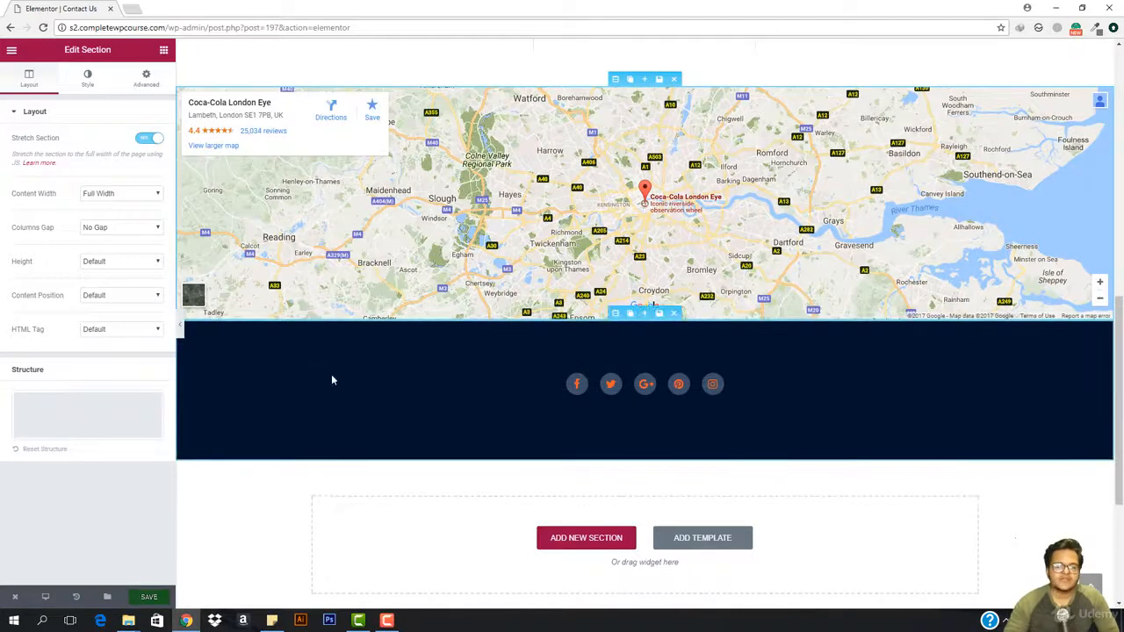
click(615, 312)
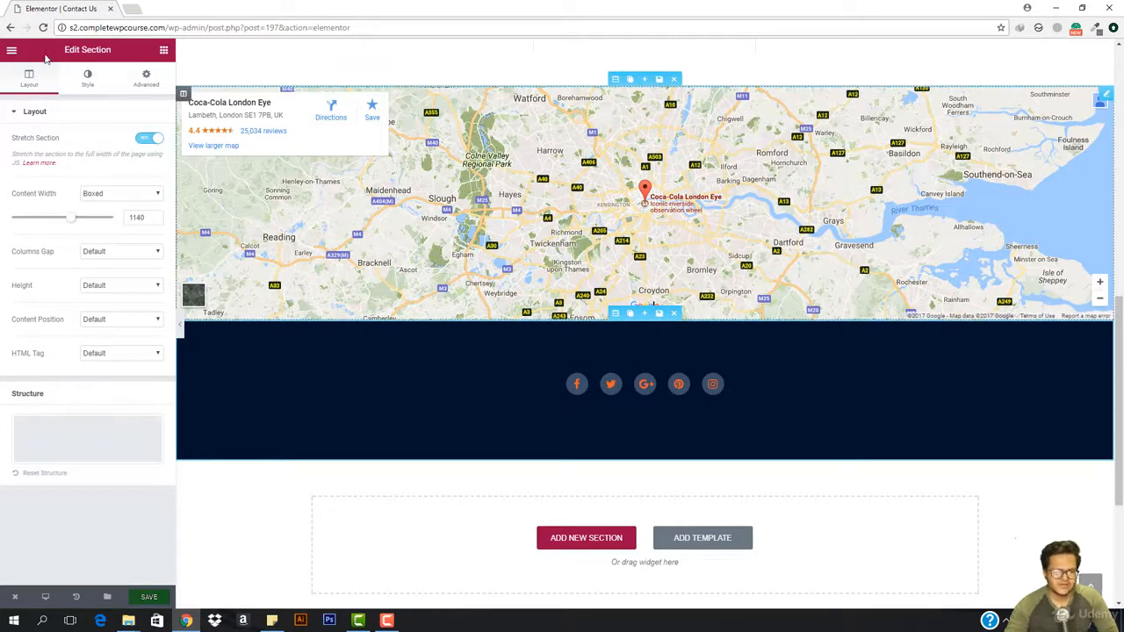
click(88, 77)
click(149, 210)
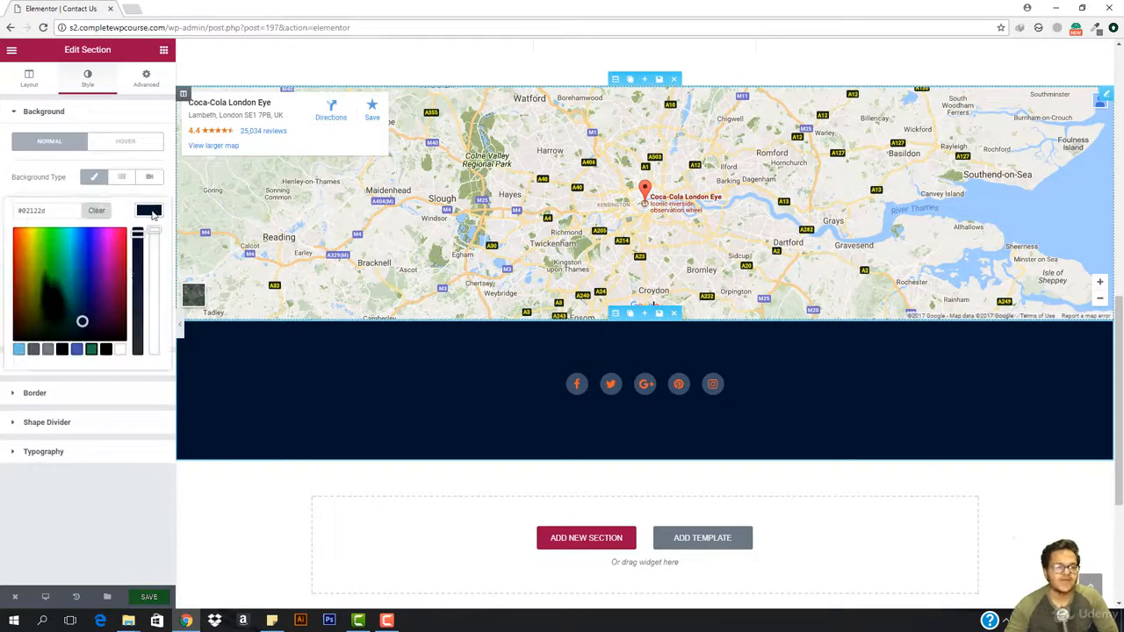
click(105, 350)
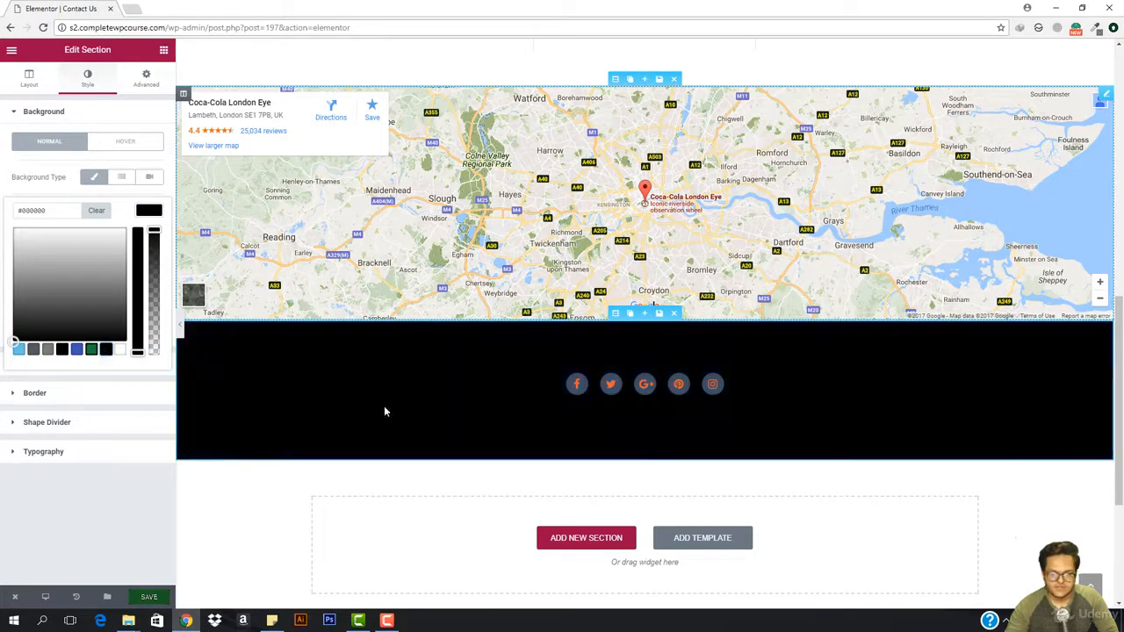
drag(41, 297, 20, 316)
Step: Sample the footer's background colour and apply it (#222222) as the background of the social icons section
scroll(324, 371, down, 3)
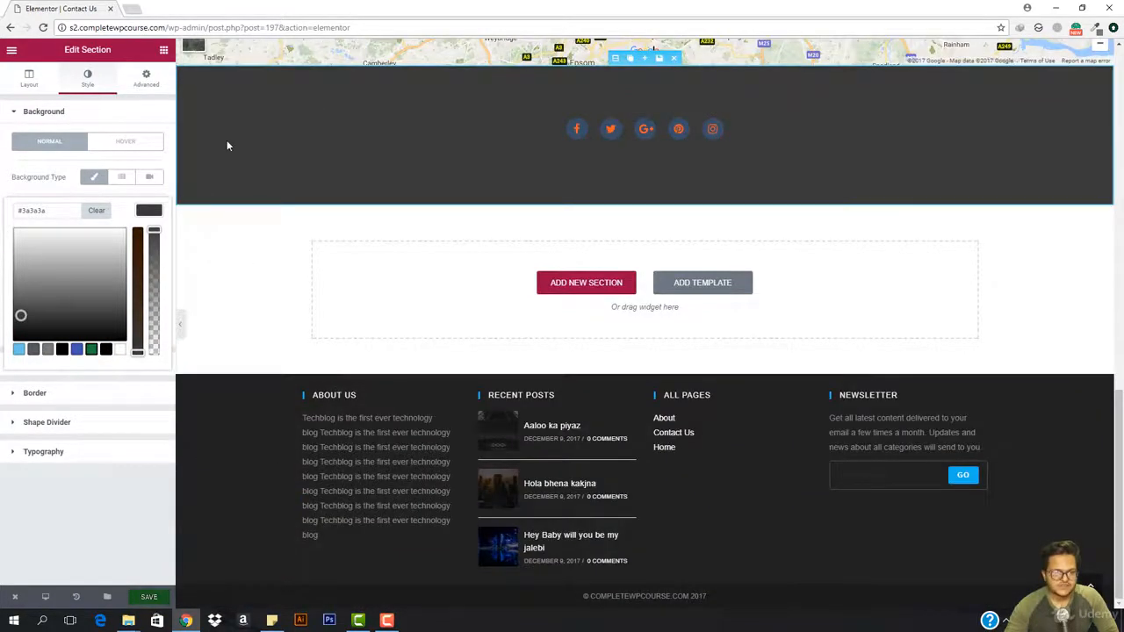
click(1096, 29)
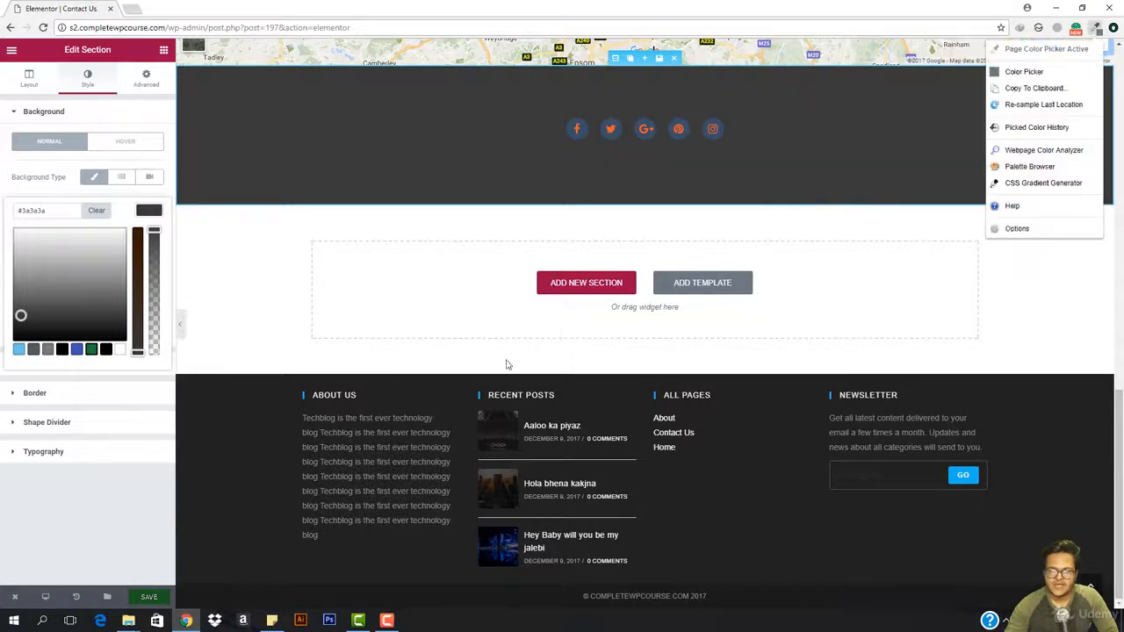
click(1048, 55)
click(244, 470)
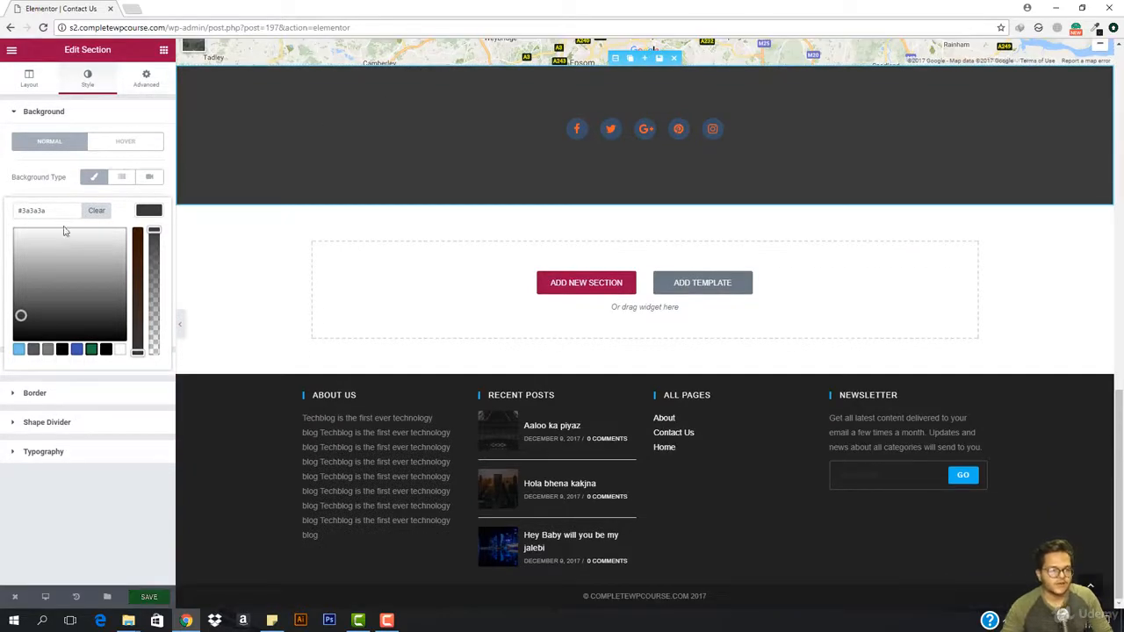
click(62, 214)
key(ctrl+v)
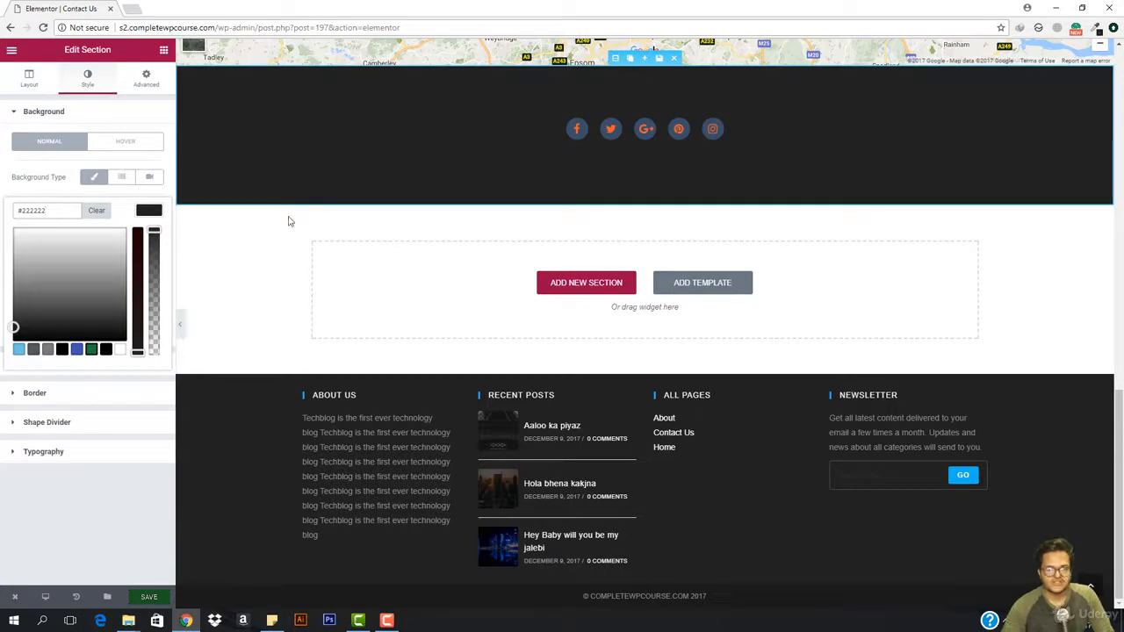
Step: Set the primary colour of the social icons to off-white (#f4f4f4)
click(577, 134)
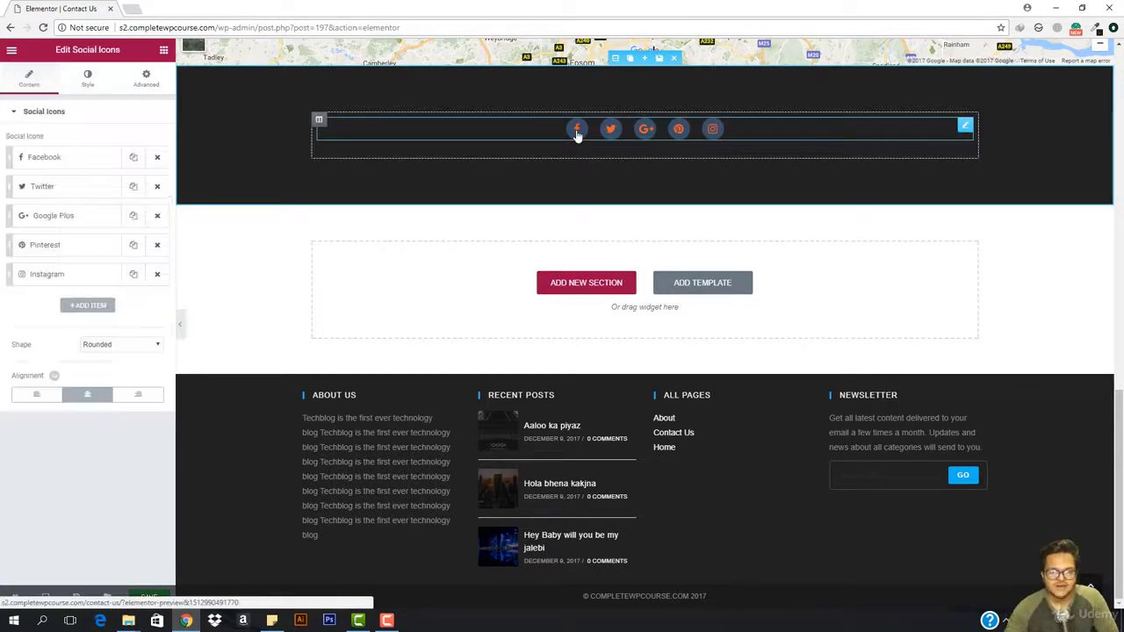
click(85, 79)
click(148, 174)
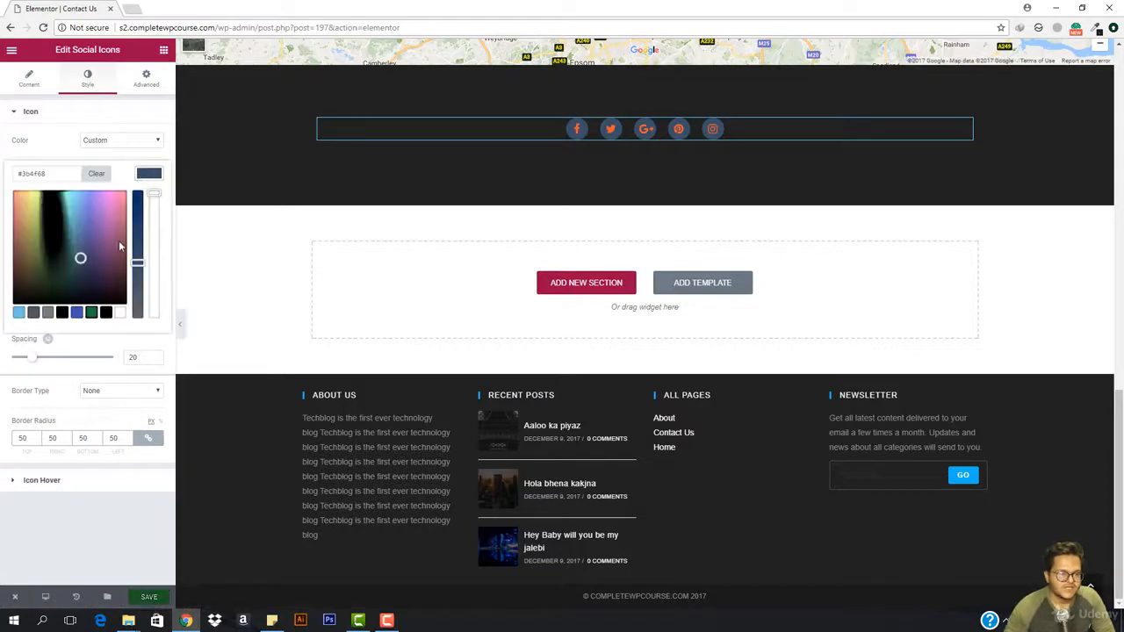
click(105, 314)
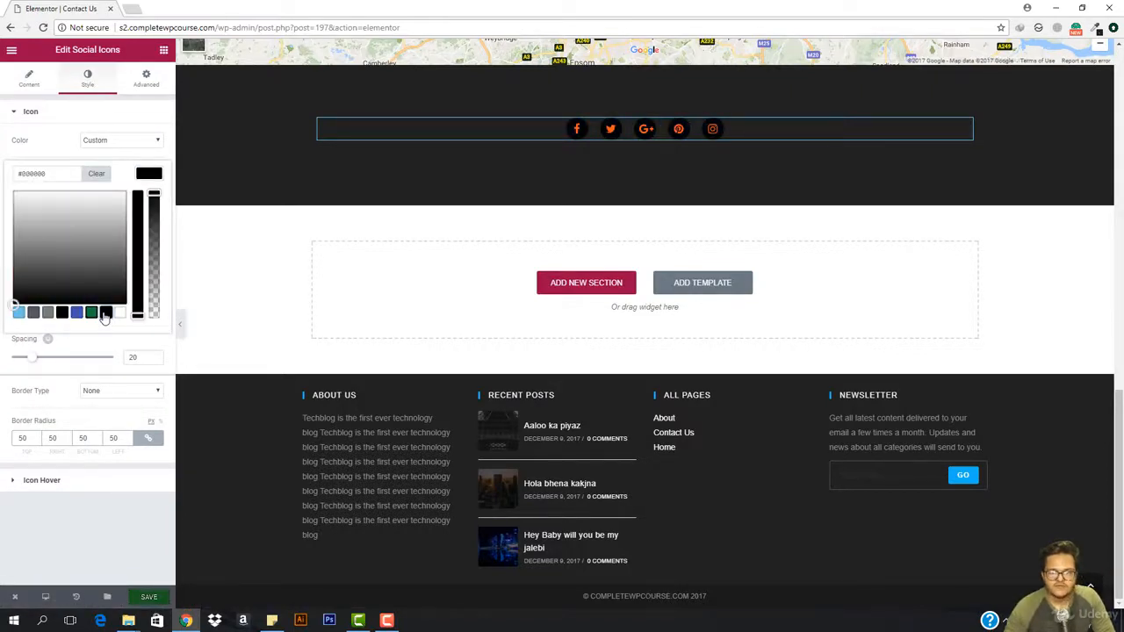
mouse_move(50, 261)
mouse_down()
mouse_move(27, 243)
mouse_move(52, 209)
mouse_move(15, 296)
mouse_move(14, 199)
mouse_move(3, 194)
mouse_up()
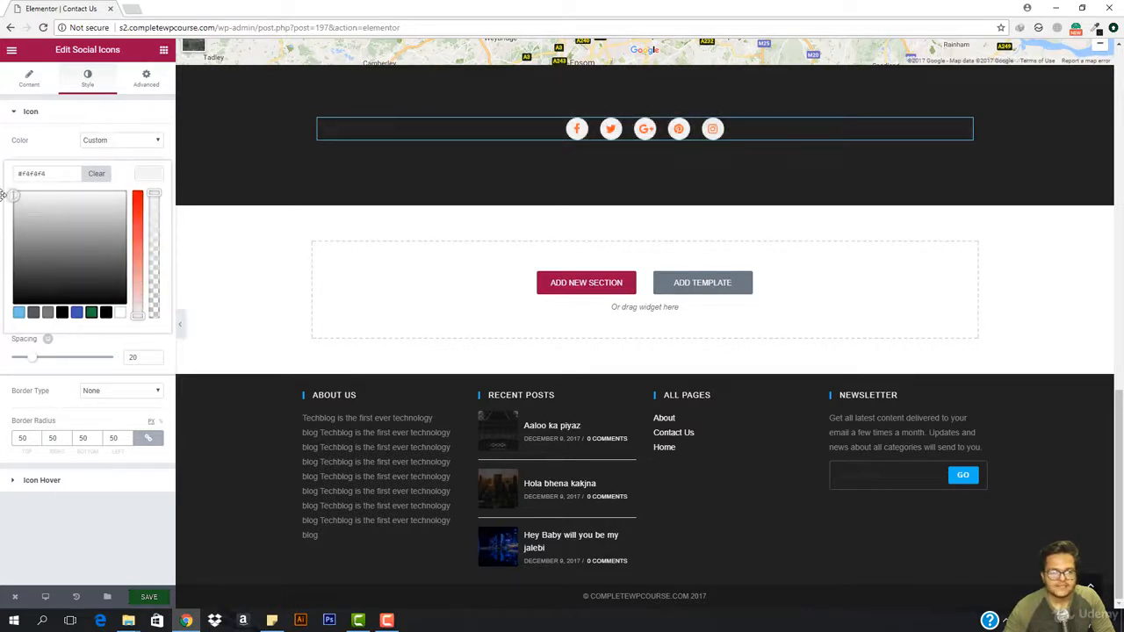
click(141, 102)
click(149, 175)
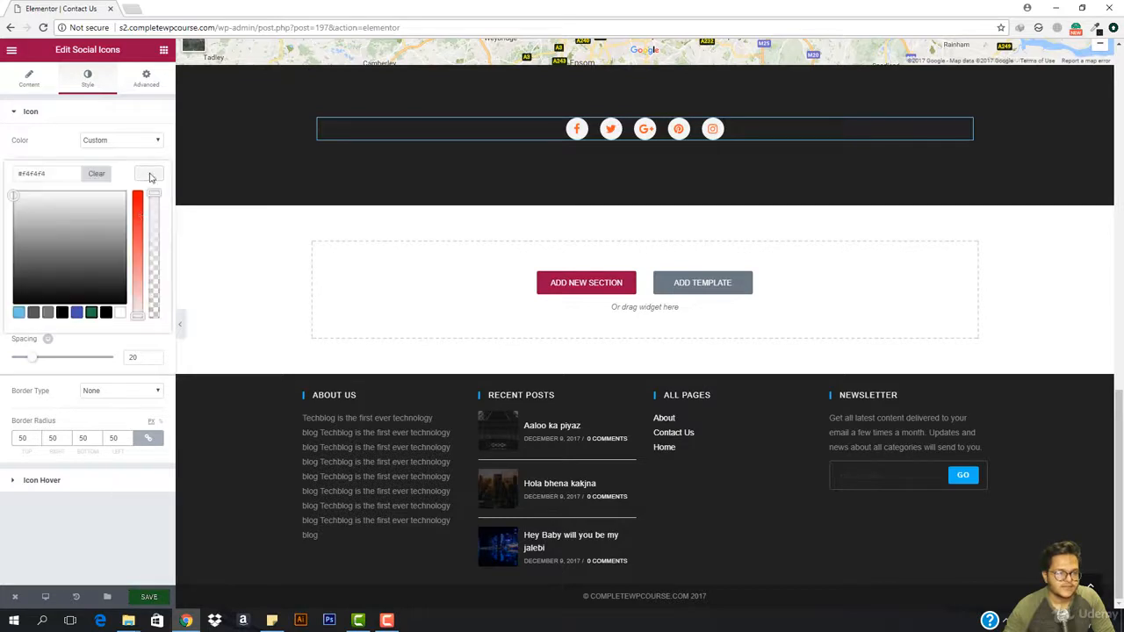
Step: Set the secondary colour of the social icons to black (#000000)
click(148, 173)
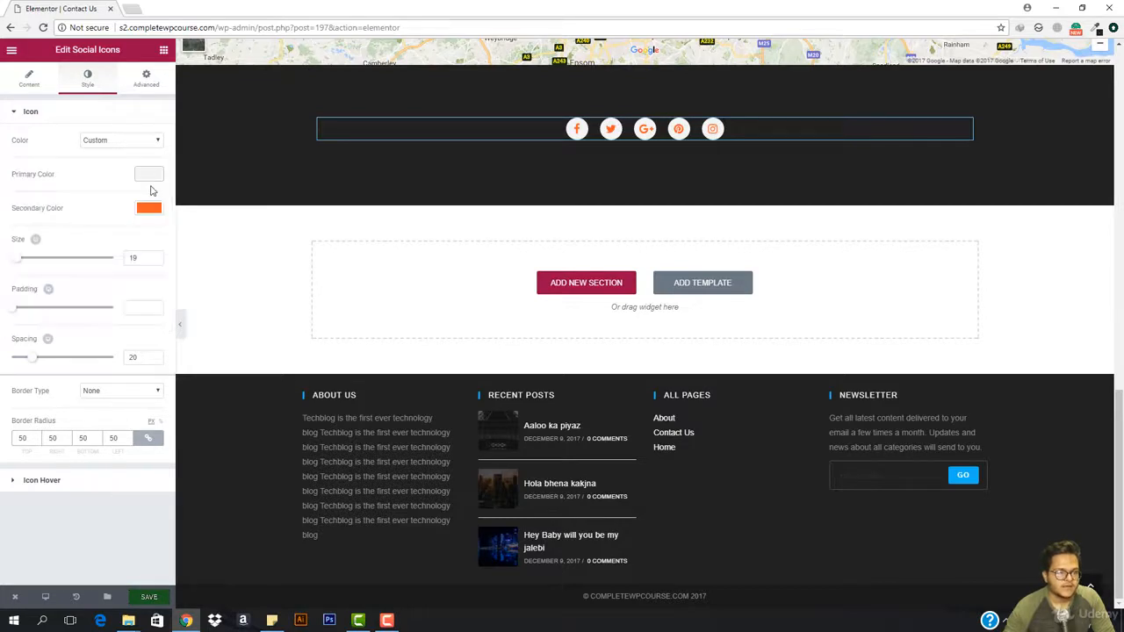
click(150, 207)
click(106, 346)
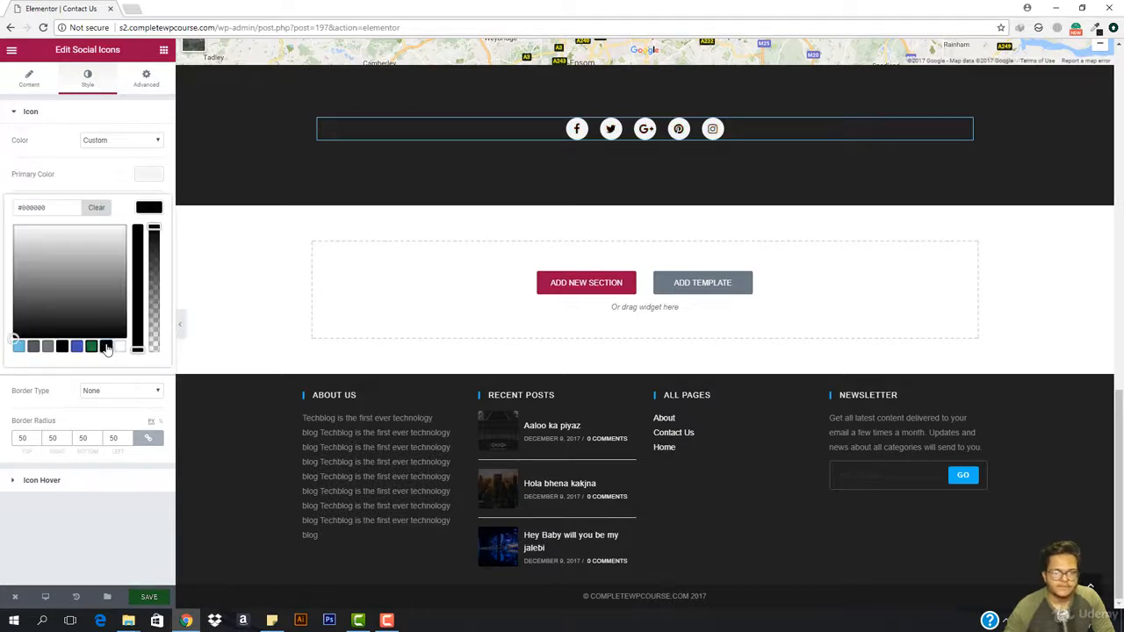
Step: Preview the page without the editing panel and examine how the map, social icons and footer fit together
click(180, 324)
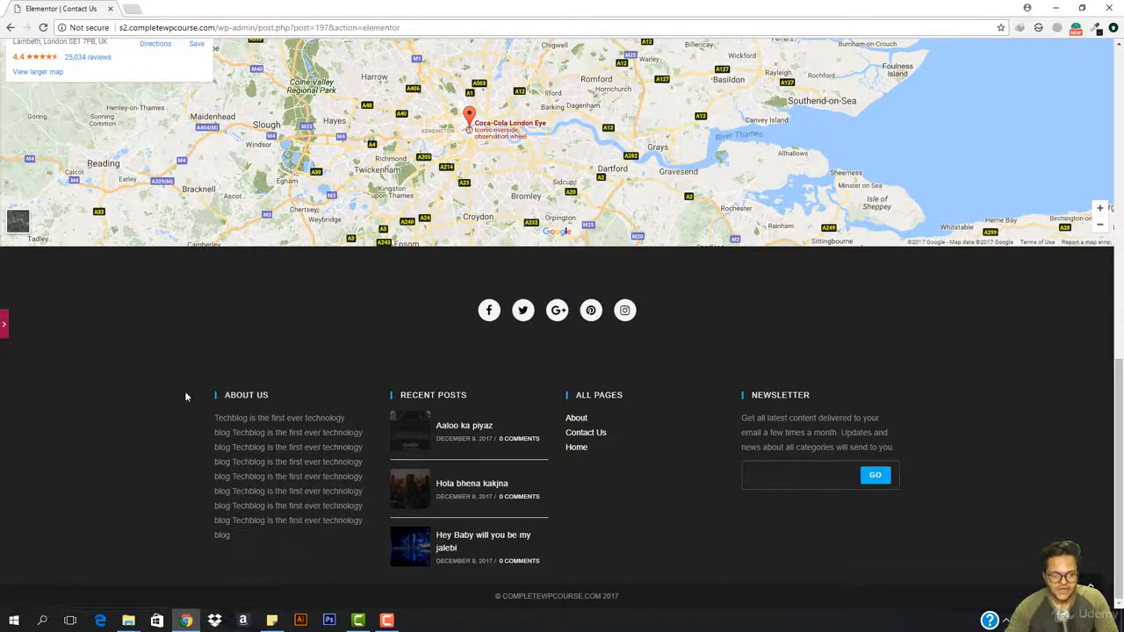
scroll(182, 385, up, 15)
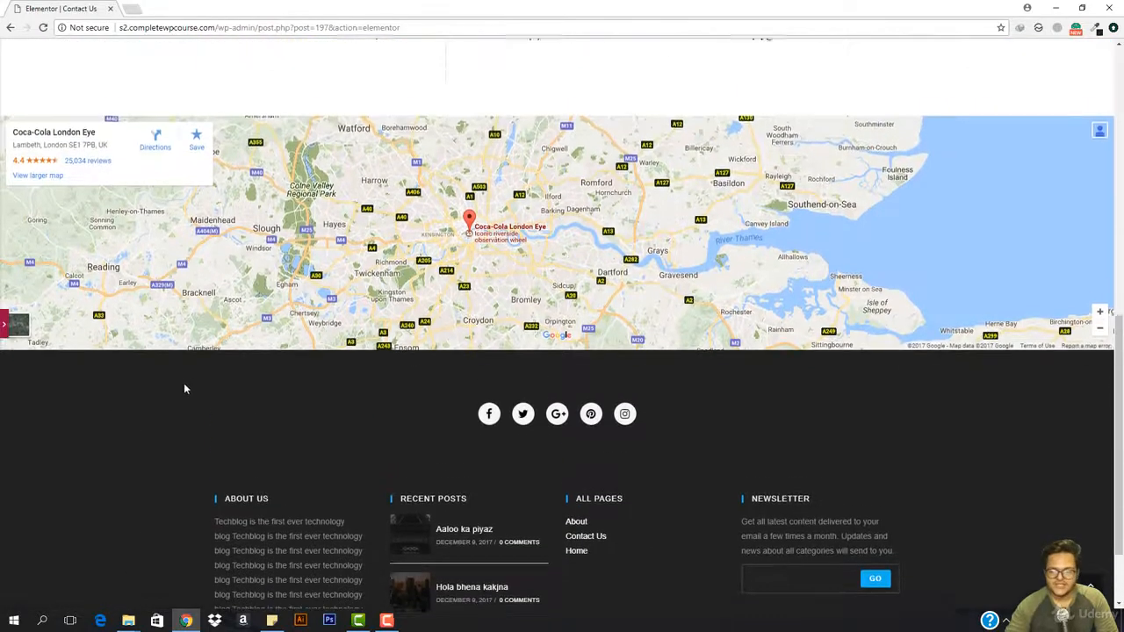
scroll(400, 211, down, 15)
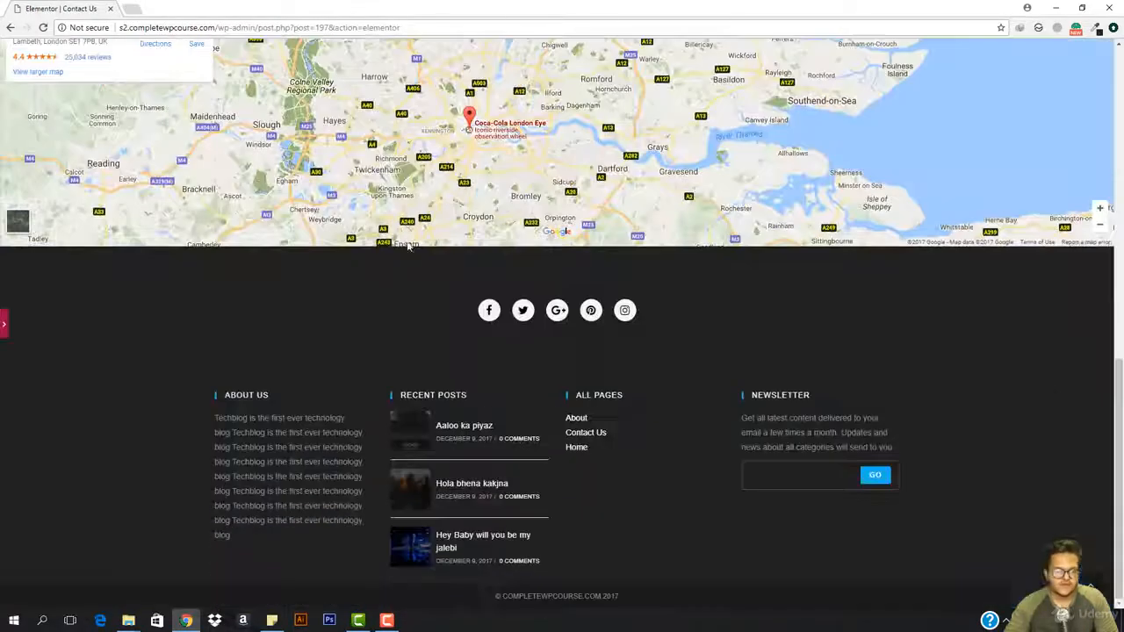
click(5, 326)
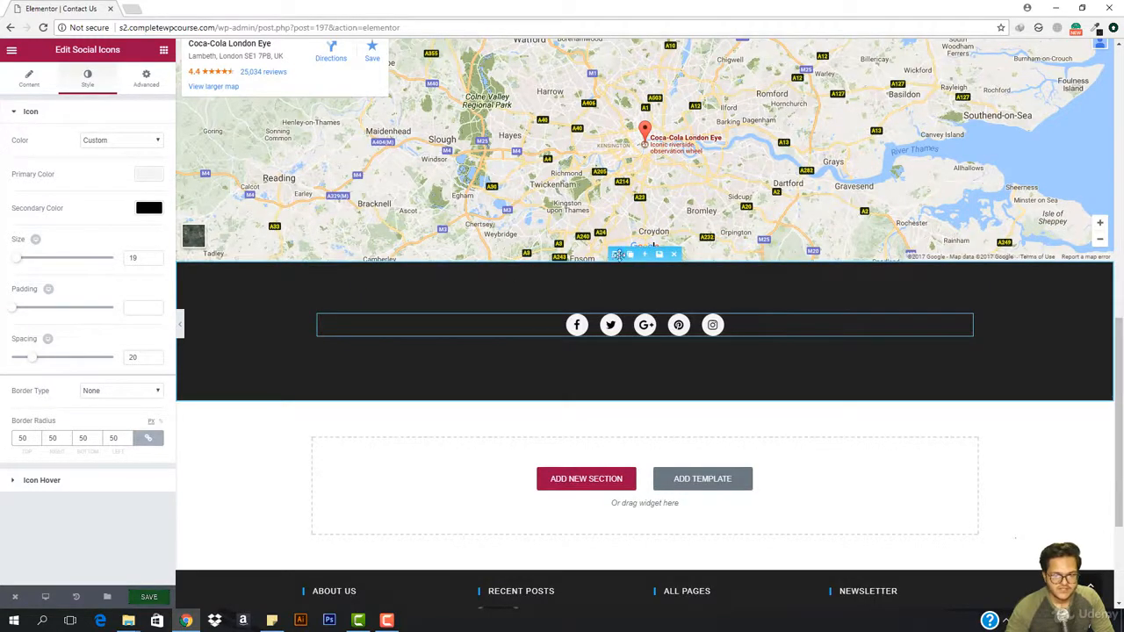
Step: In the social icons section's border settings, clear the border radius and unlink its four corner values, leaving each at 0
click(618, 255)
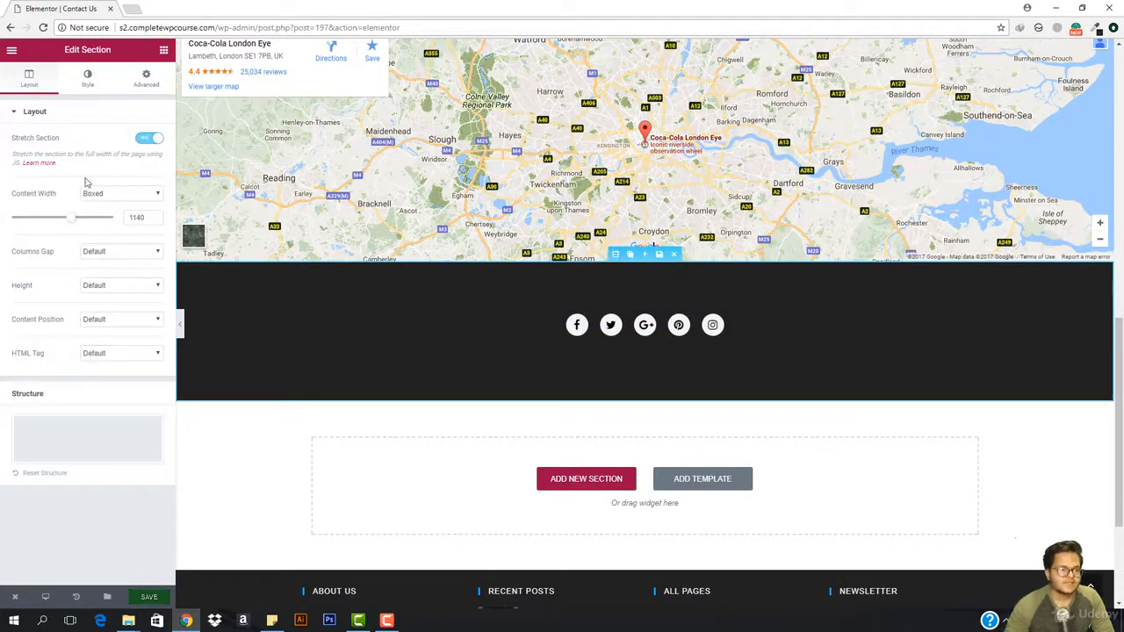
click(87, 81)
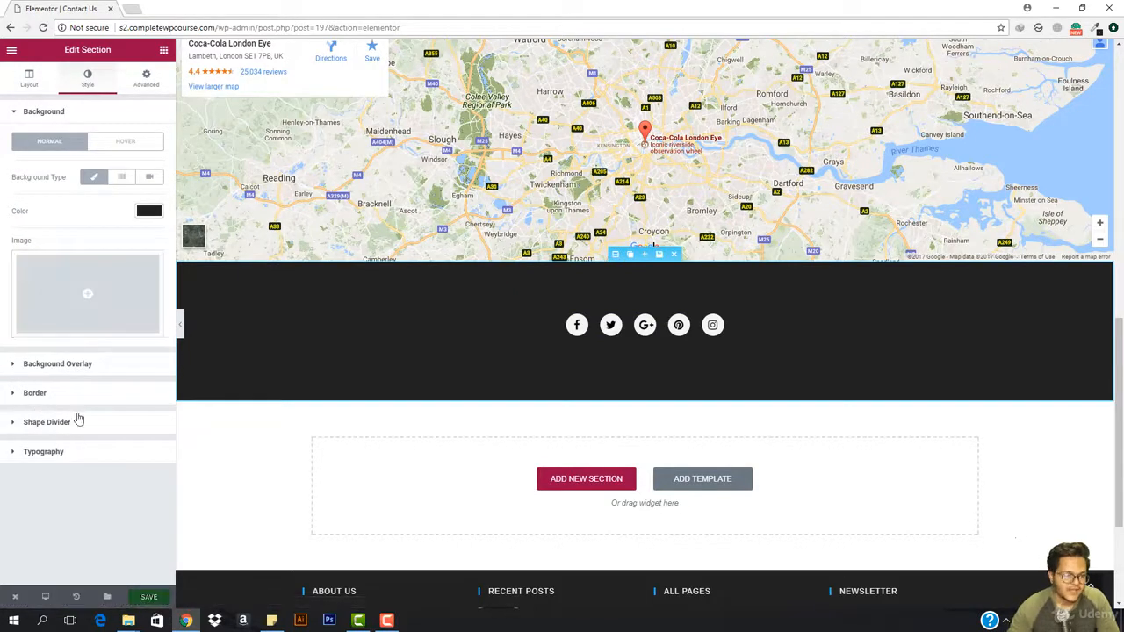
click(37, 393)
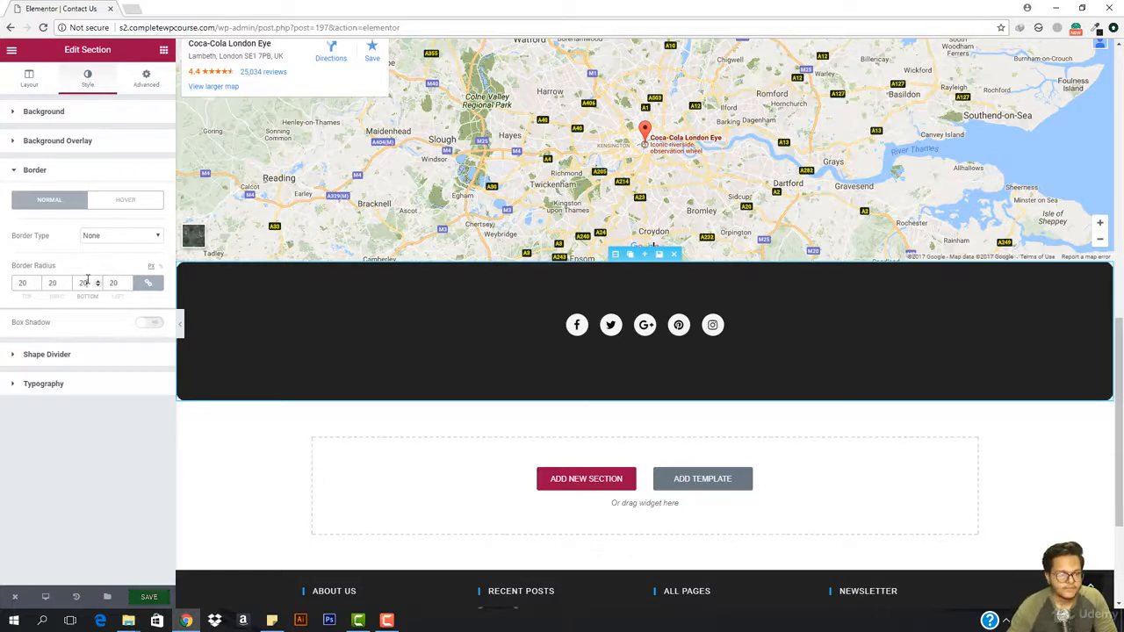
key(BackSpace)
key(BackSpace)
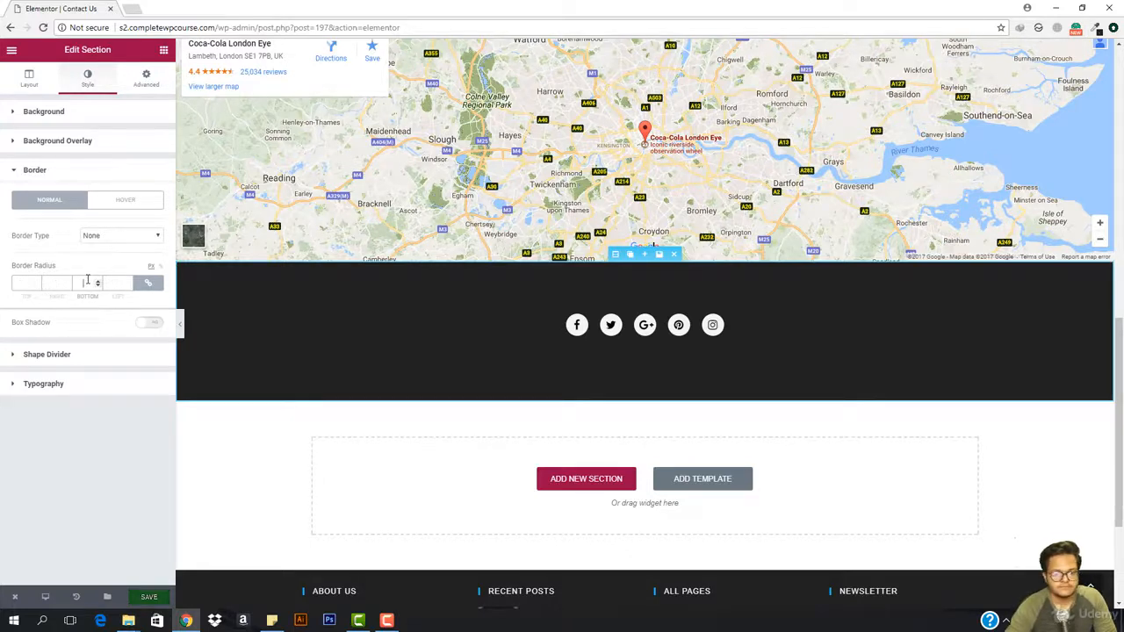
click(147, 282)
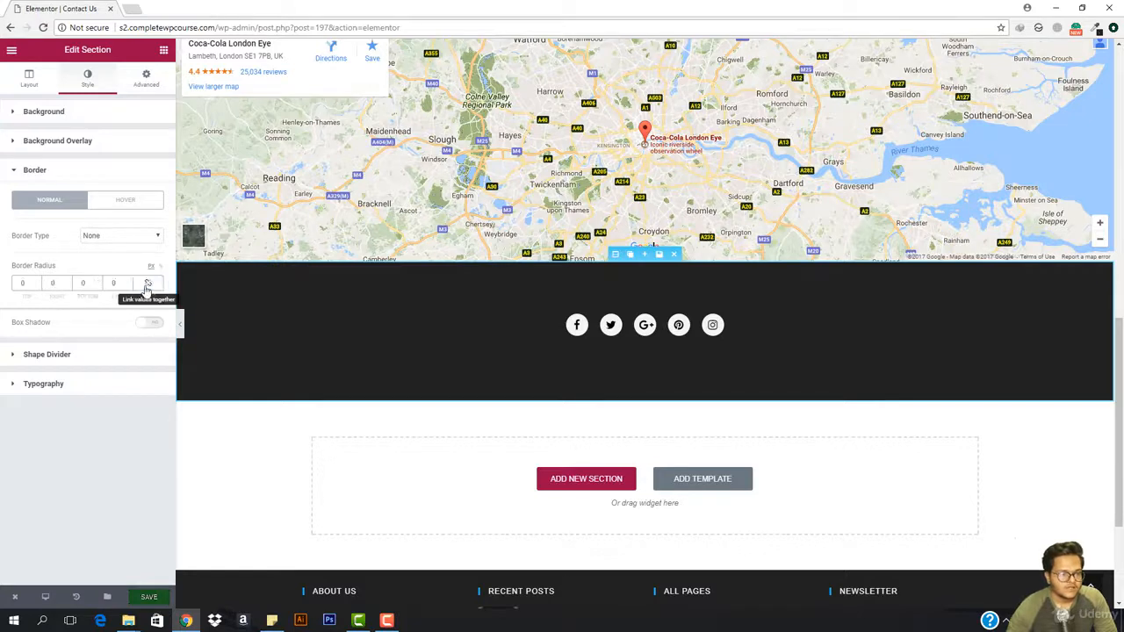
Step: Give the social icons section a solid border with unlinked widths: 1 at the bottom and 0 on the other sides
click(118, 237)
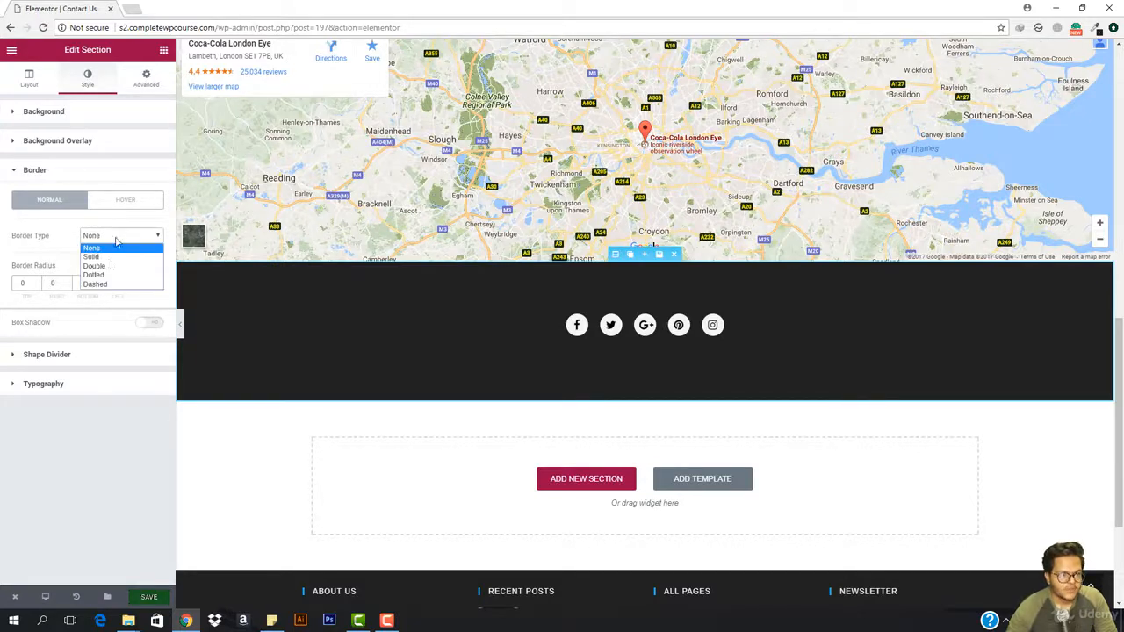
click(114, 252)
click(87, 284)
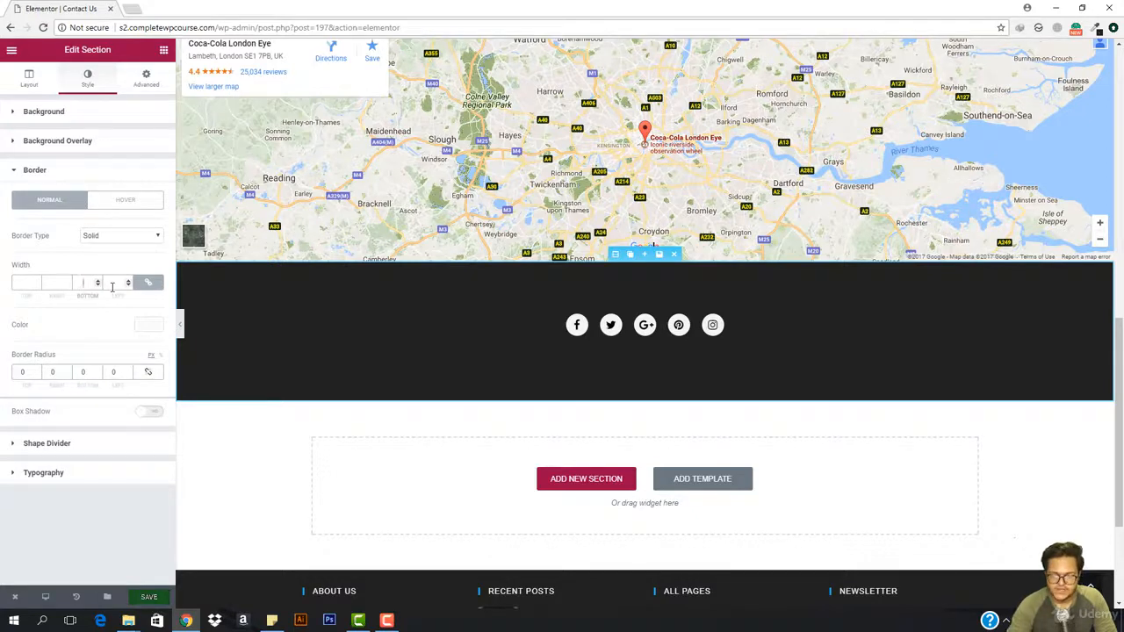
text(1)
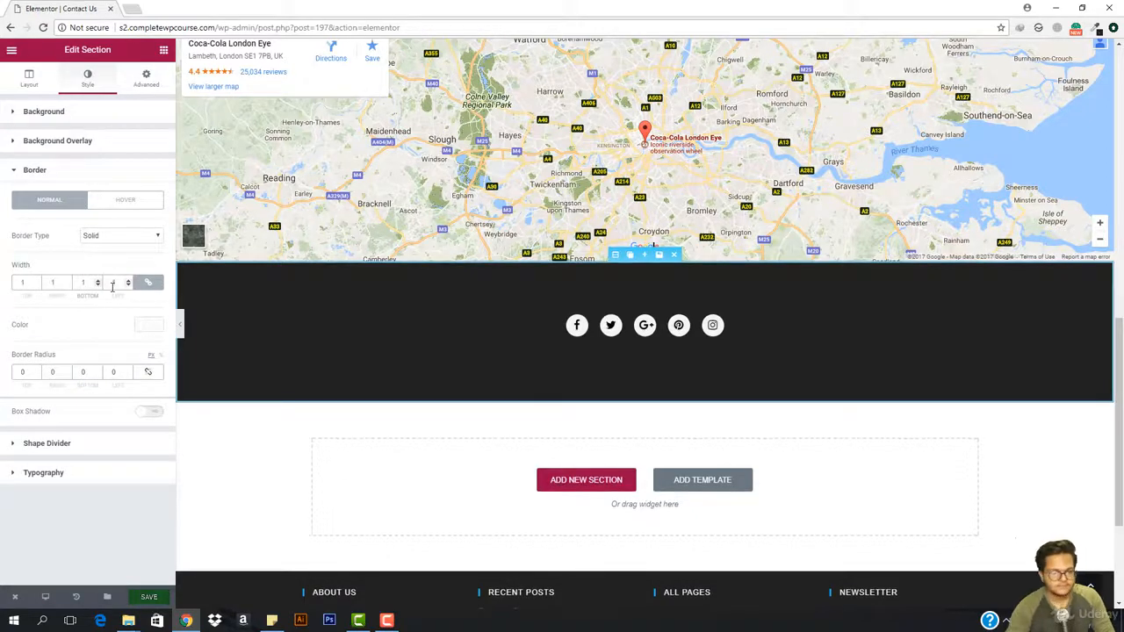
key(BackSpace)
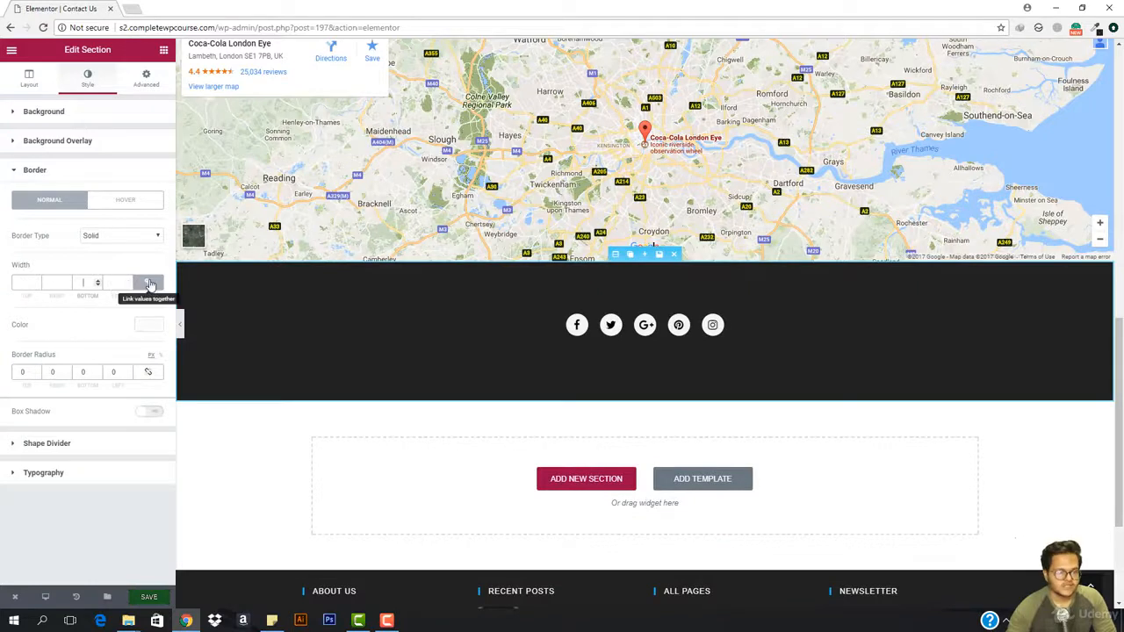
click(149, 282)
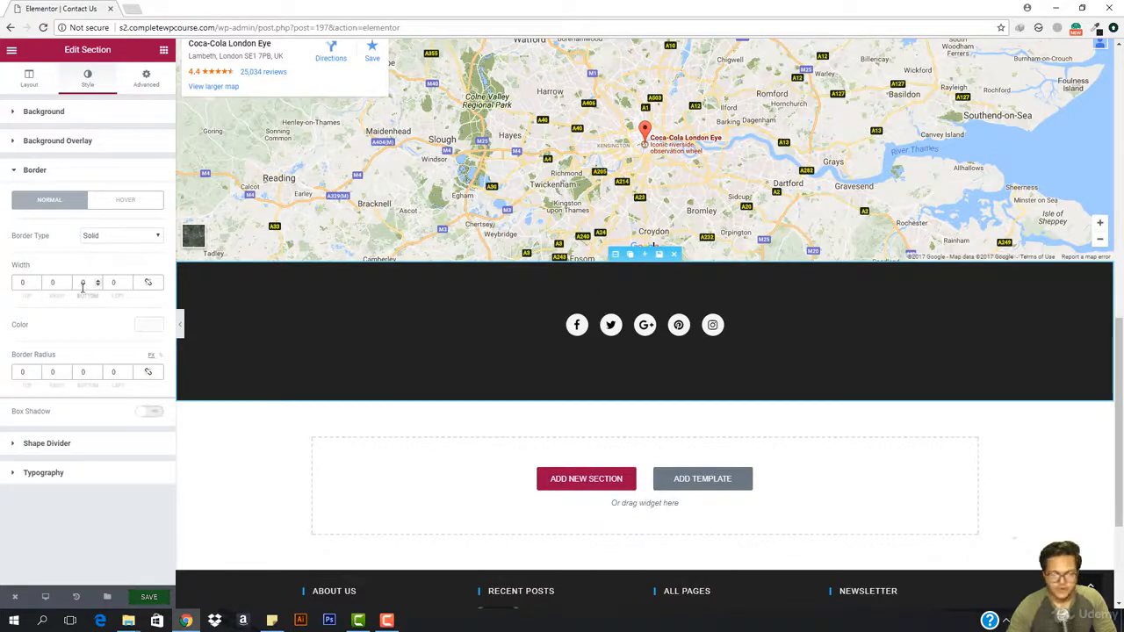
text(1)
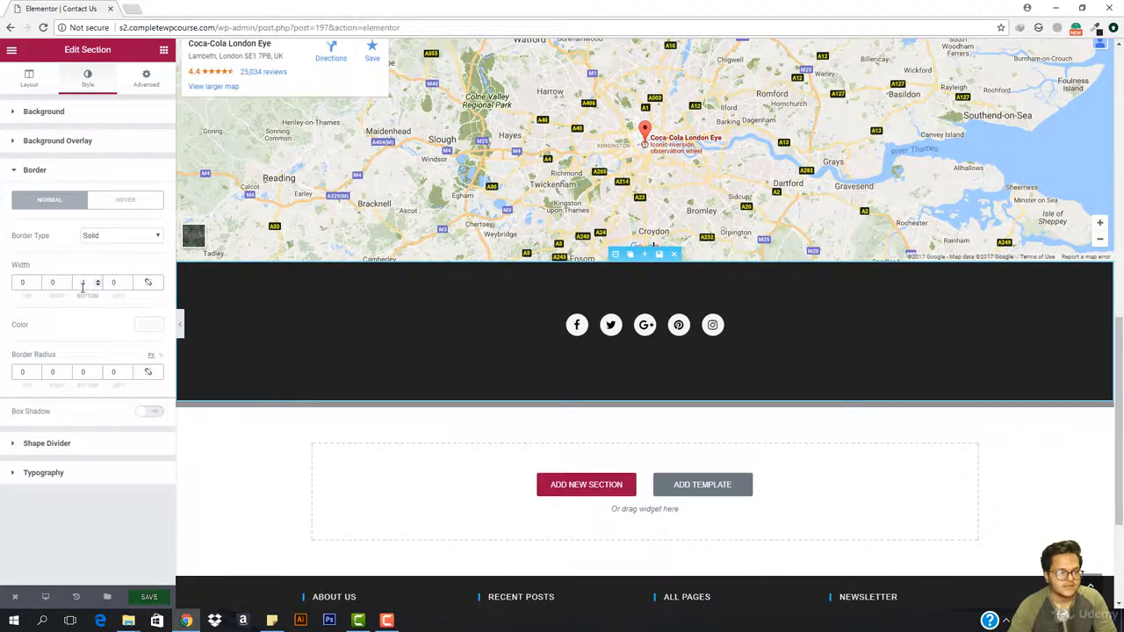
key(BackSpace)
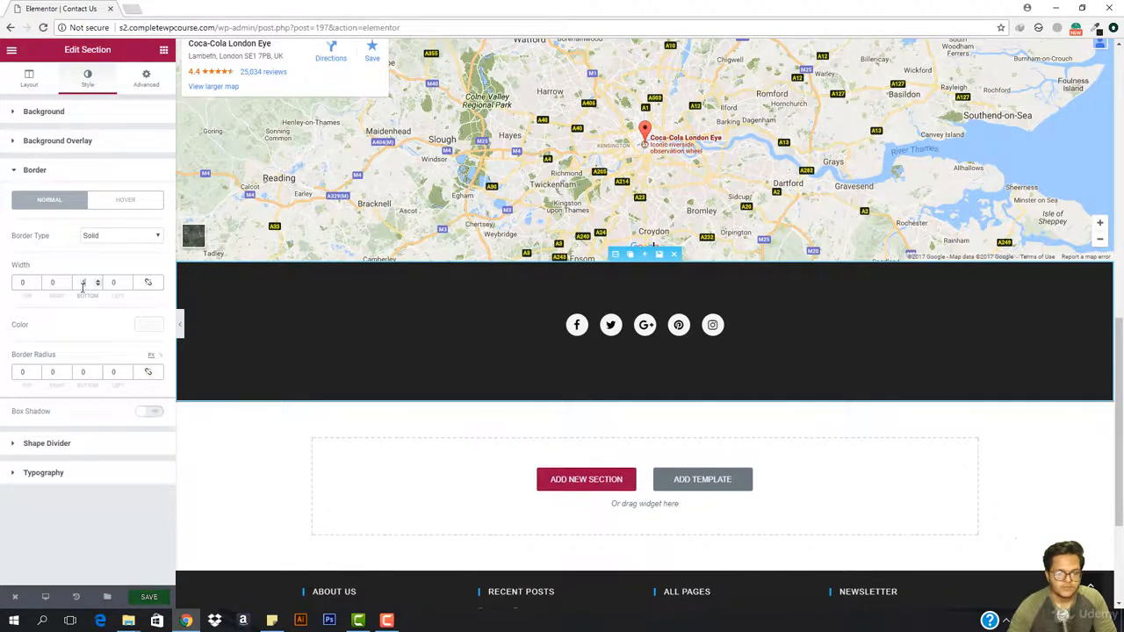
Step: Preview the Contact Us page without the editing panel and examine it from the header banner down to the footer divider
click(180, 323)
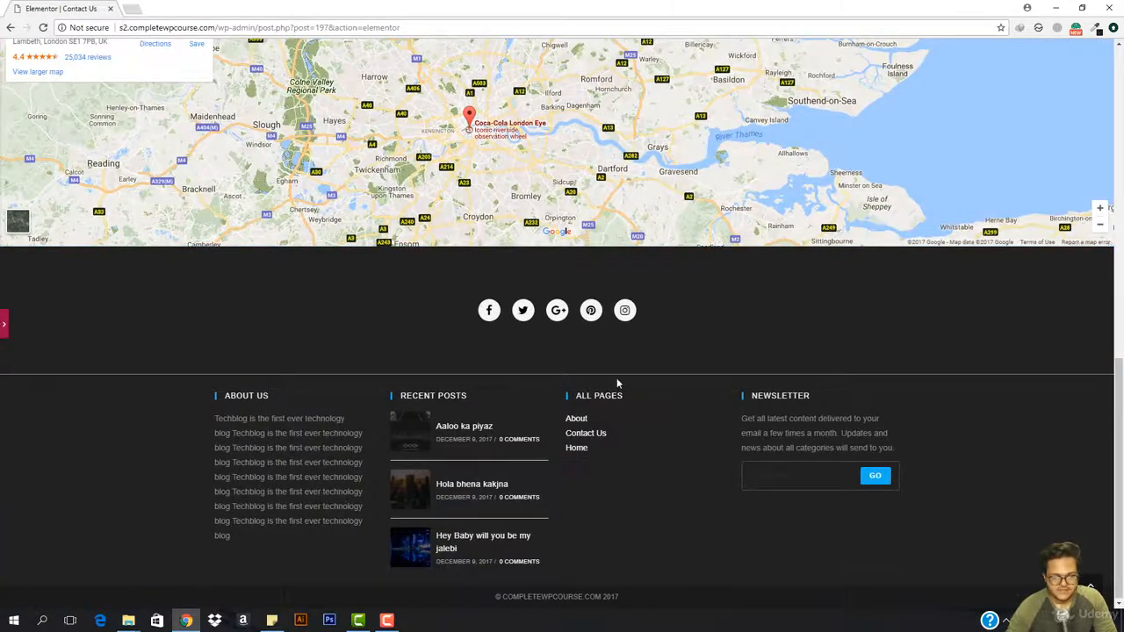
scroll(264, 501, up, 1)
scroll(158, 417, up, 2)
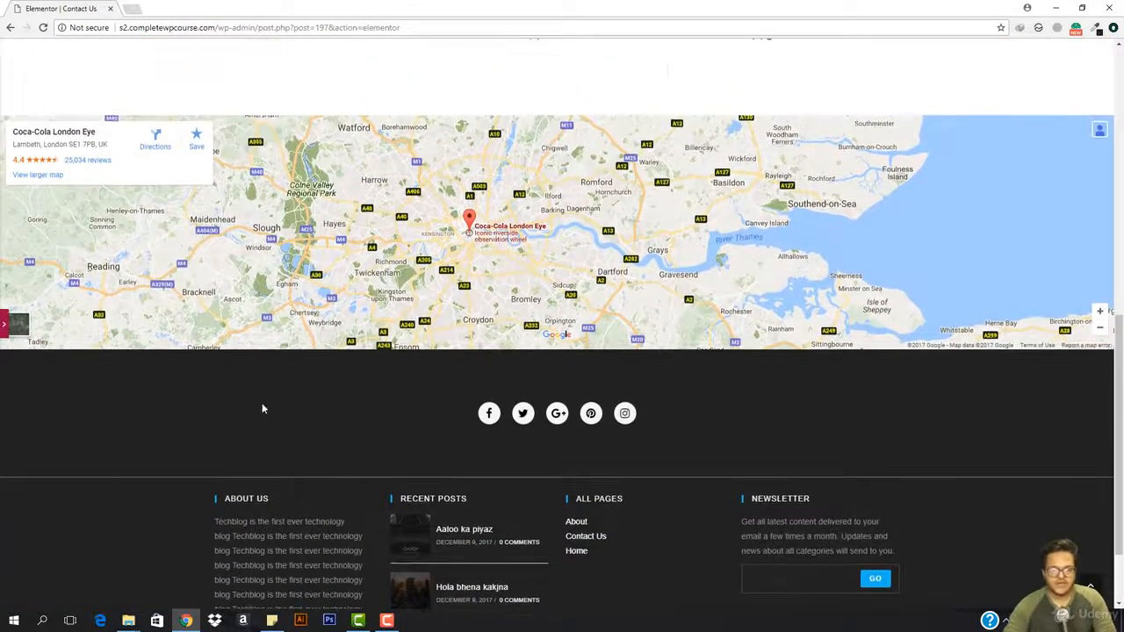
scroll(272, 406, up, 3)
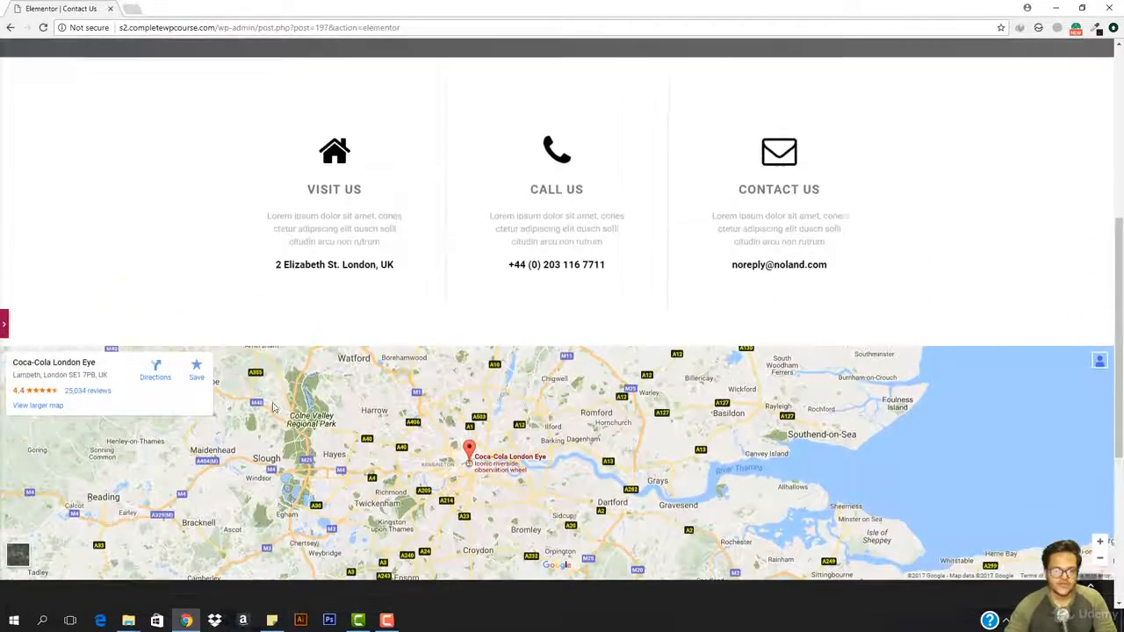
scroll(272, 407, up, 3)
scroll(366, 339, down, 6)
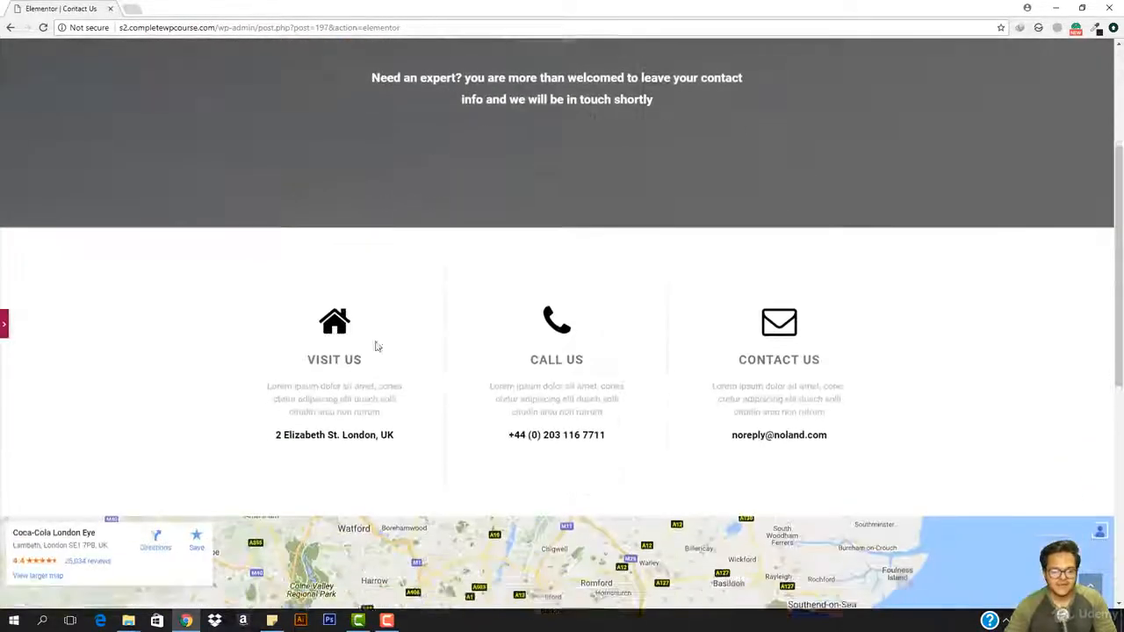
scroll(376, 346, down, 1)
scroll(351, 360, up, 7)
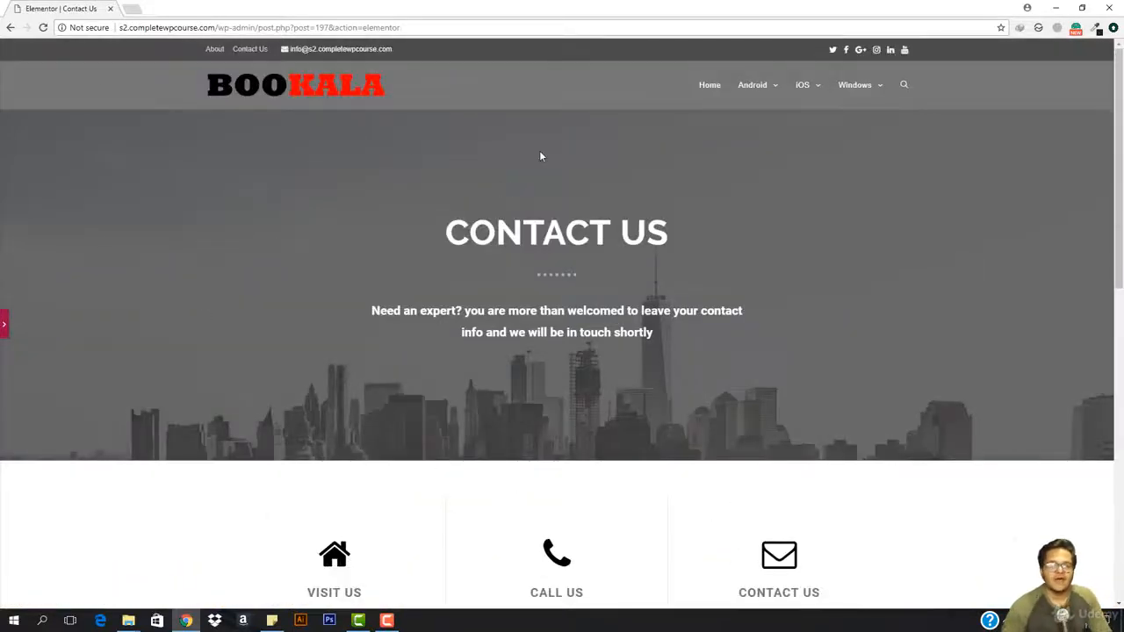
scroll(530, 298, down, 5)
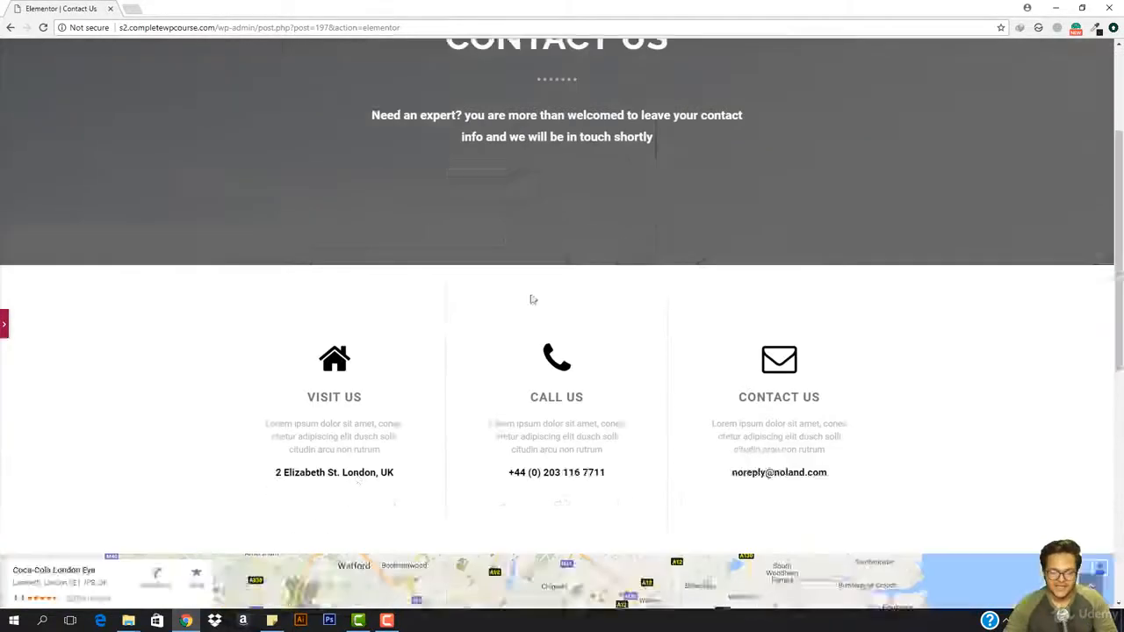
scroll(501, 378, down, 4)
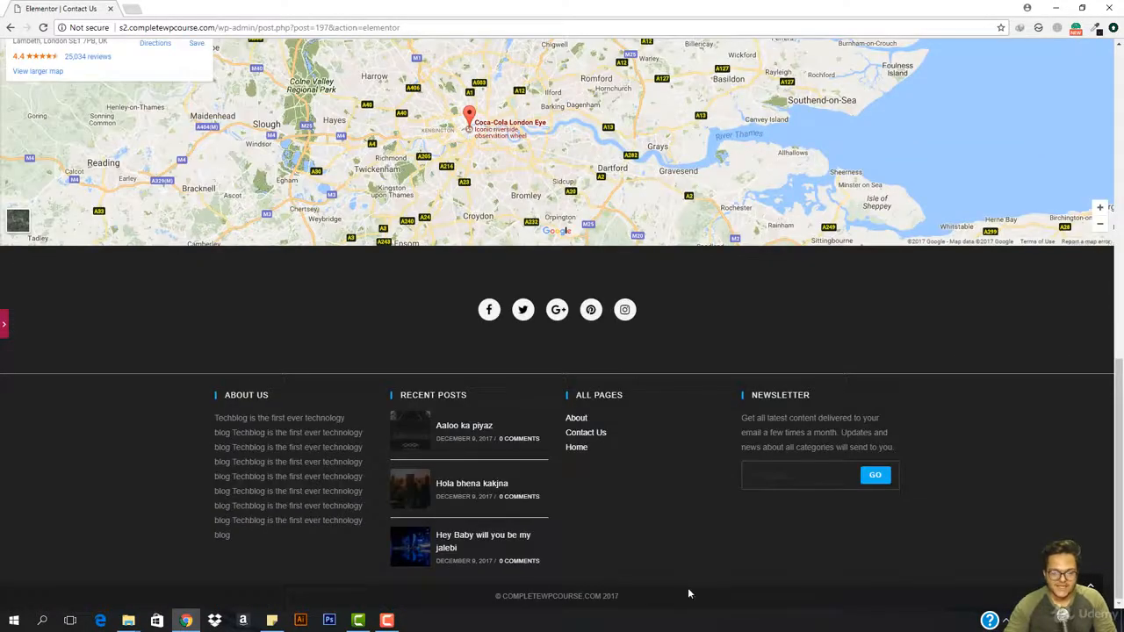
scroll(614, 309, up, 10)
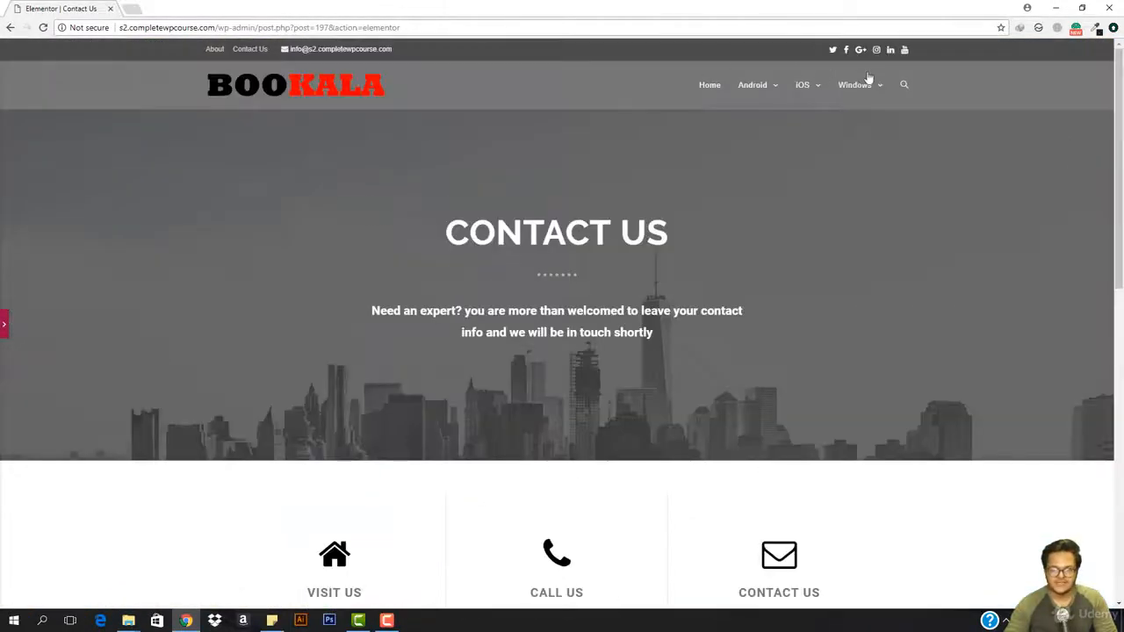
Step: Bring back the editing panel and save the Contact Us page
click(2, 324)
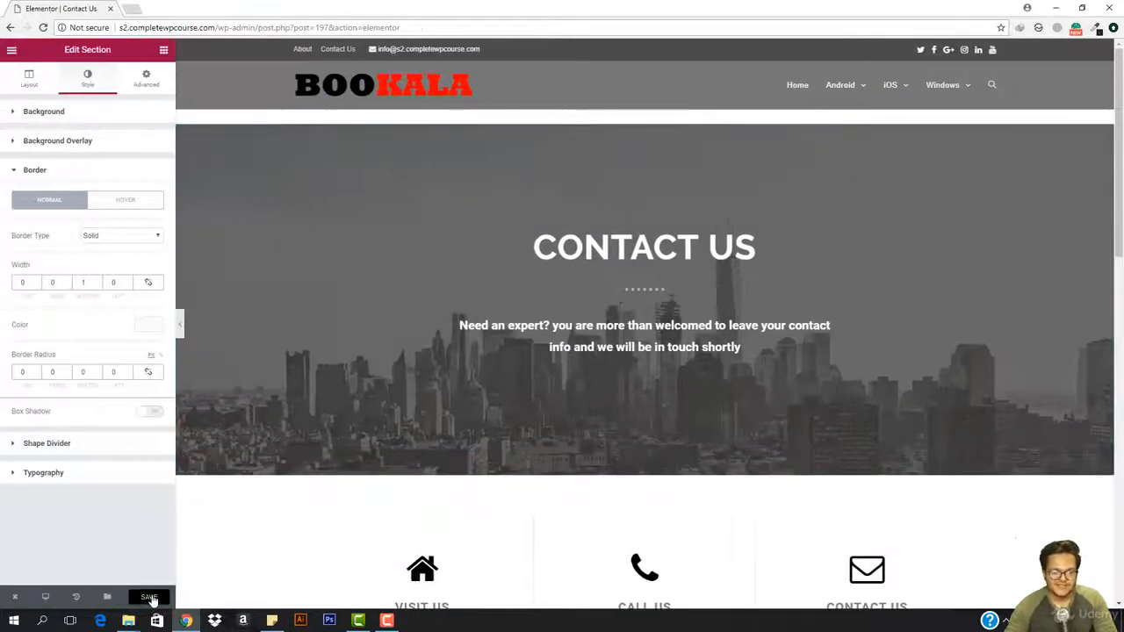
click(151, 600)
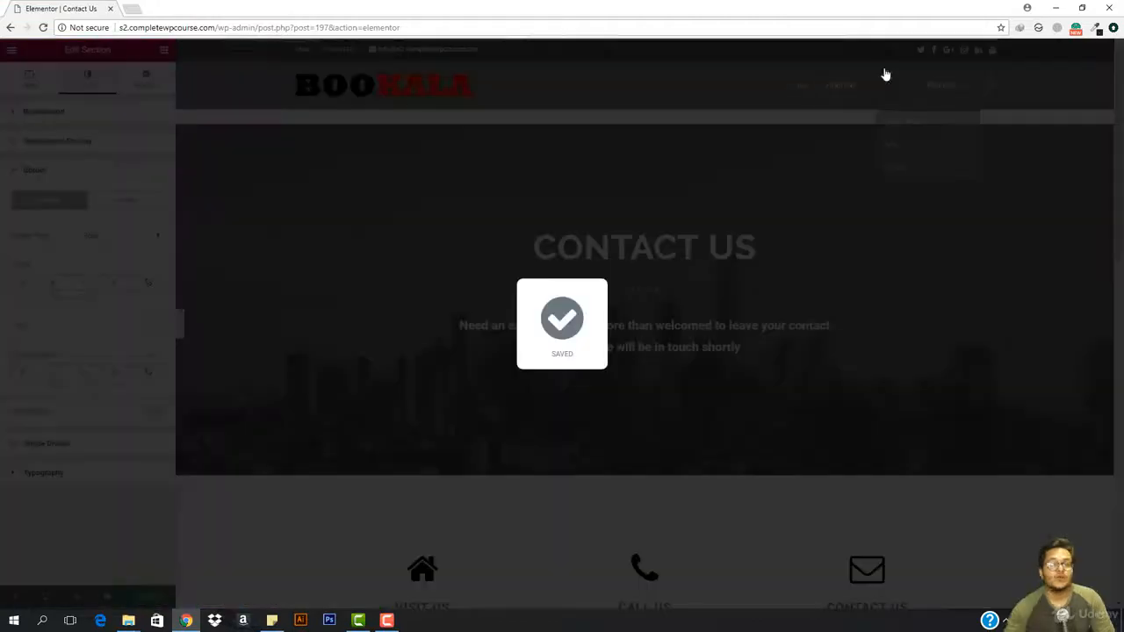